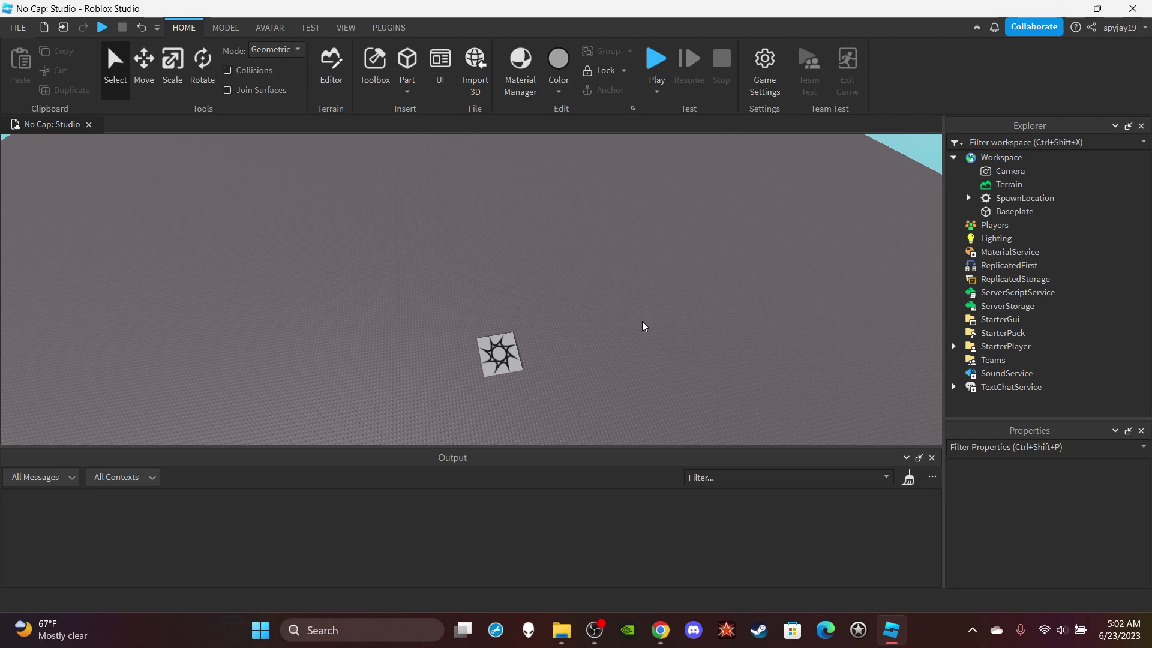
# Step: Add a Team object to the Teams service and duplicate it twice to make three teams
pyautogui.scroll(5, 643, 322)
pyautogui.moveTo(597, 277); pyautogui.dragTo(597, 277, button='right')
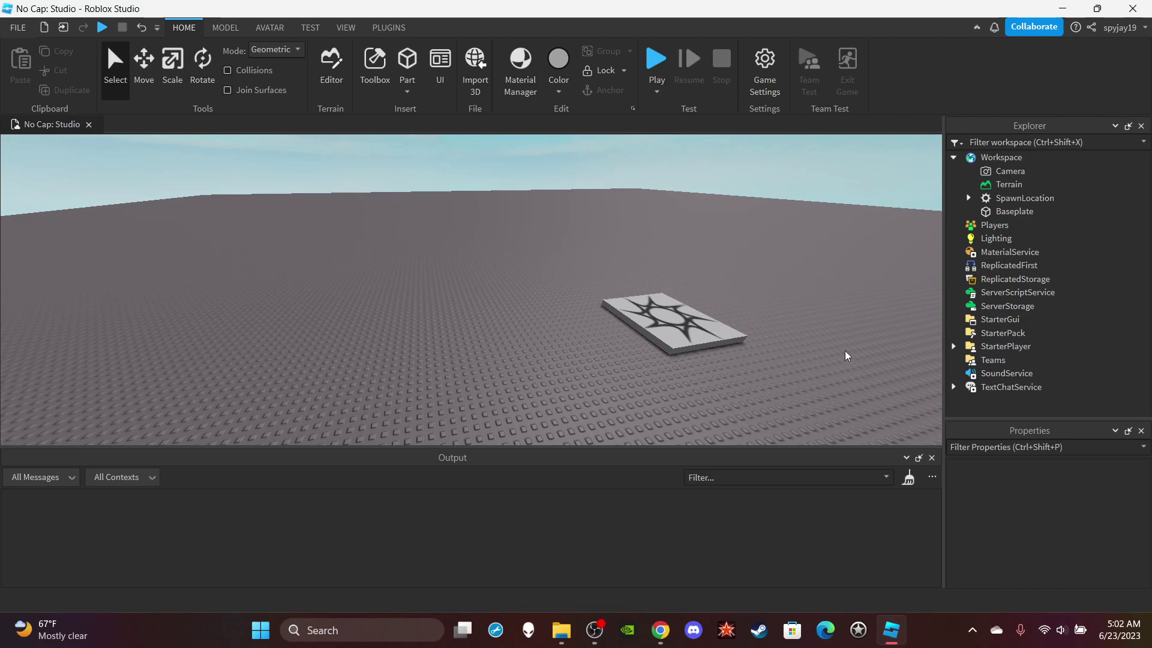
pyautogui.click(1016, 360)
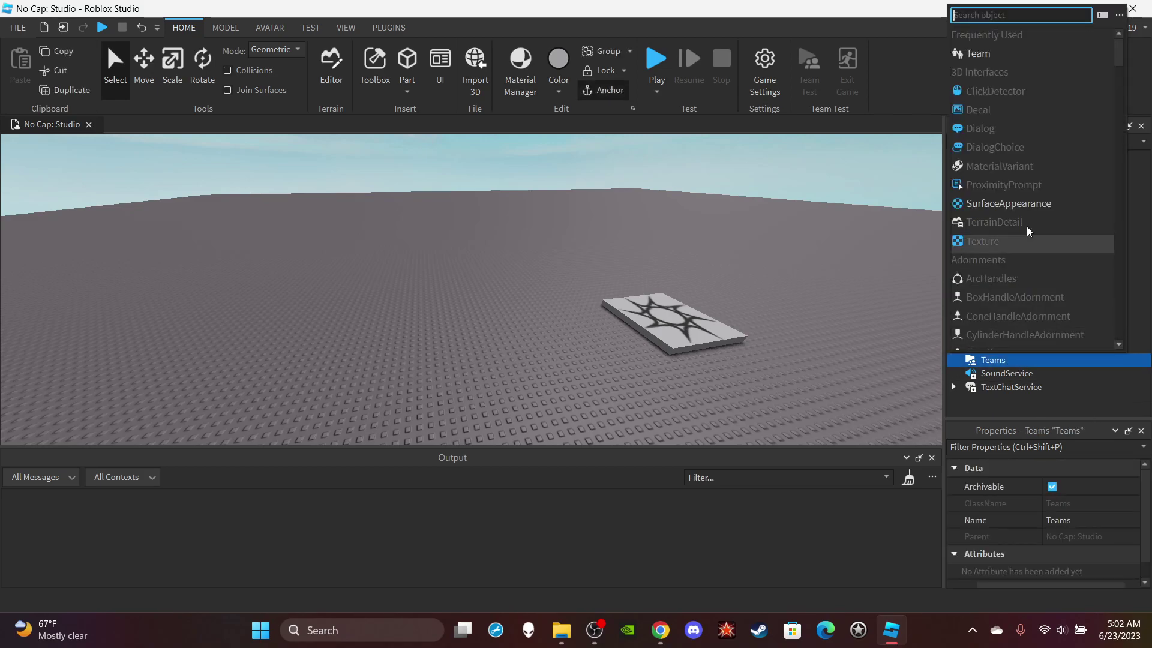
pyautogui.click(1000, 66)
pyautogui.click(1000, 374)
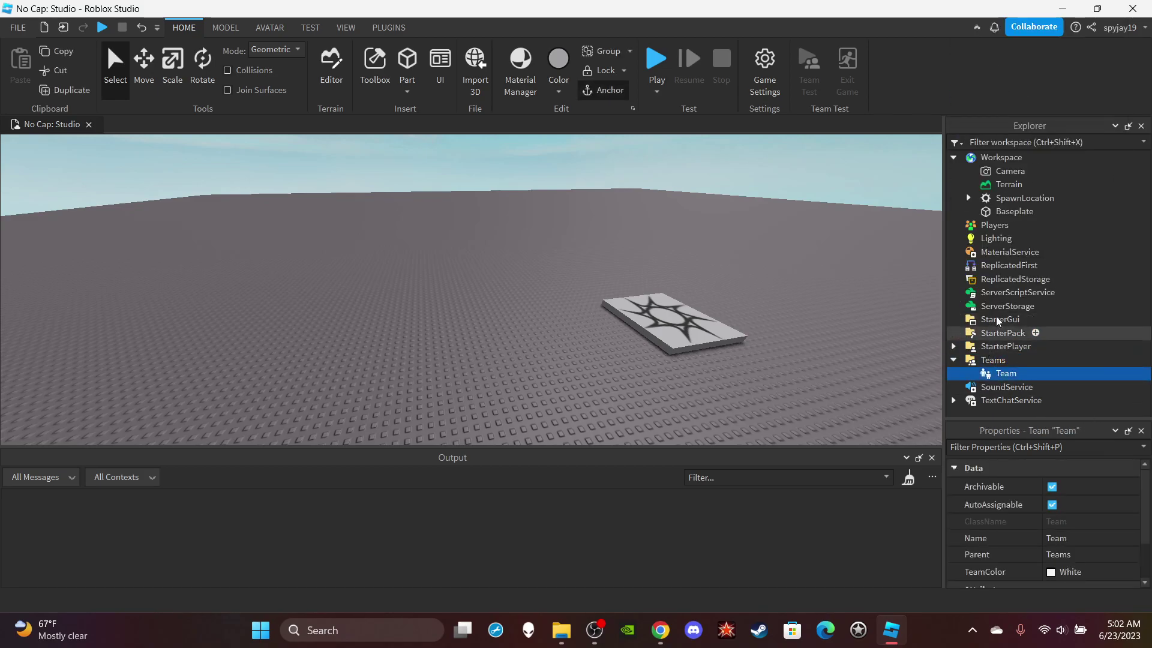
pyautogui.hotkey('ctrl', 'd')
pyautogui.hotkey('ctrl', 'd')
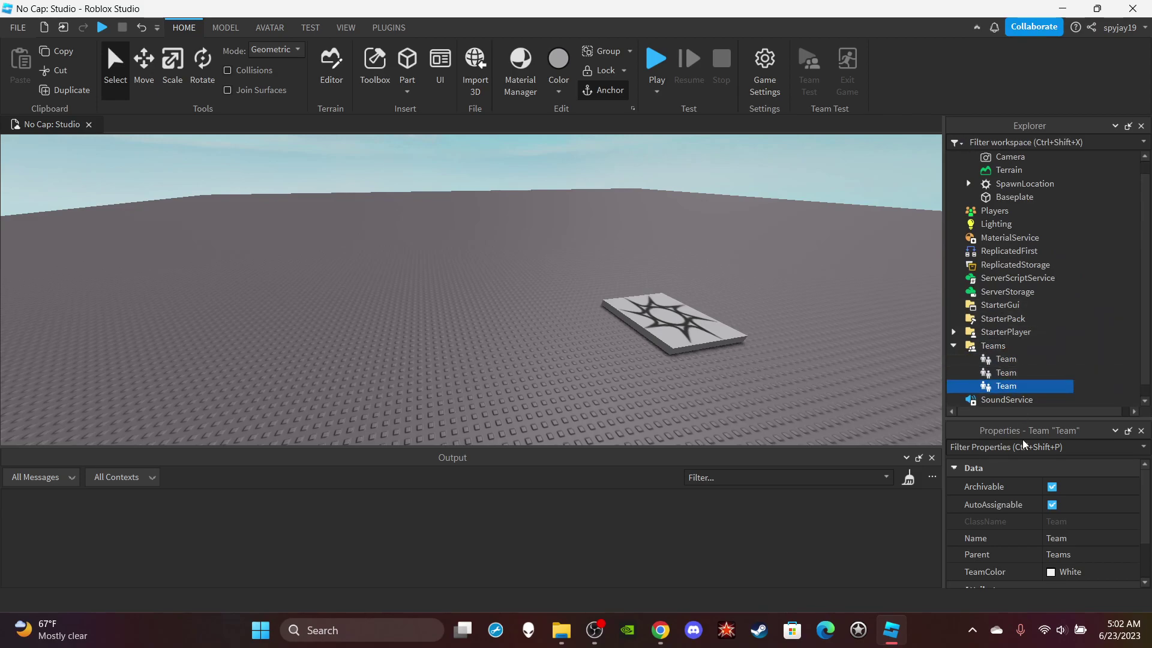
# Step: Rename the last of the three teams to Neutral
pyautogui.click(1064, 538)
pyautogui.write('Neutral')
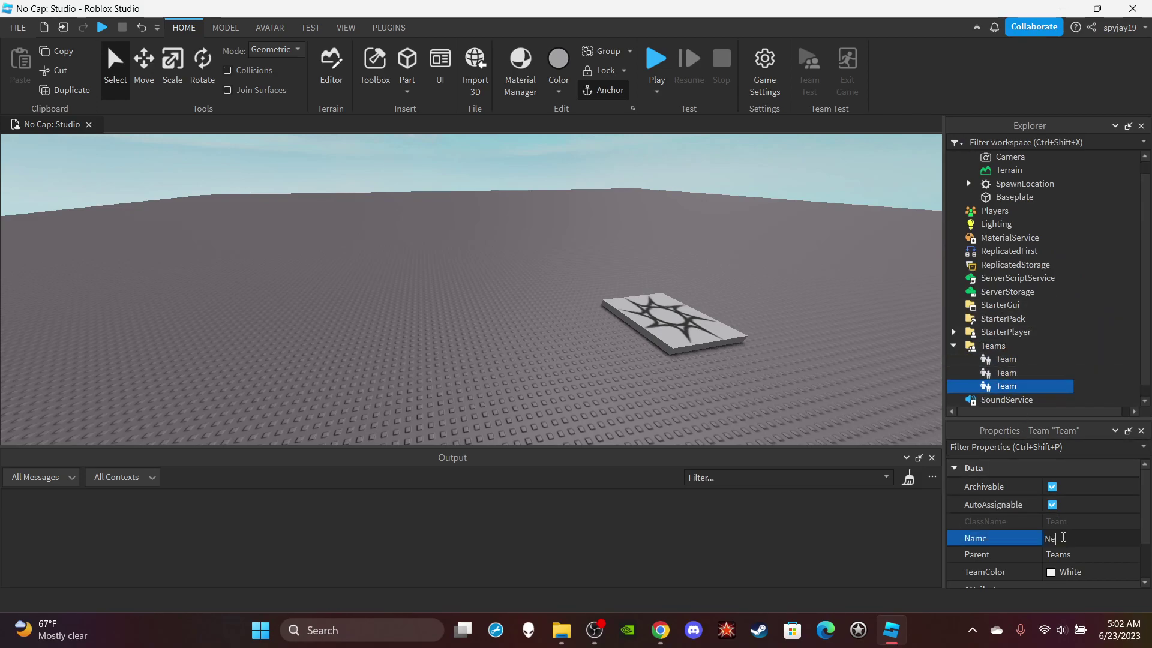
pyautogui.press('Return')
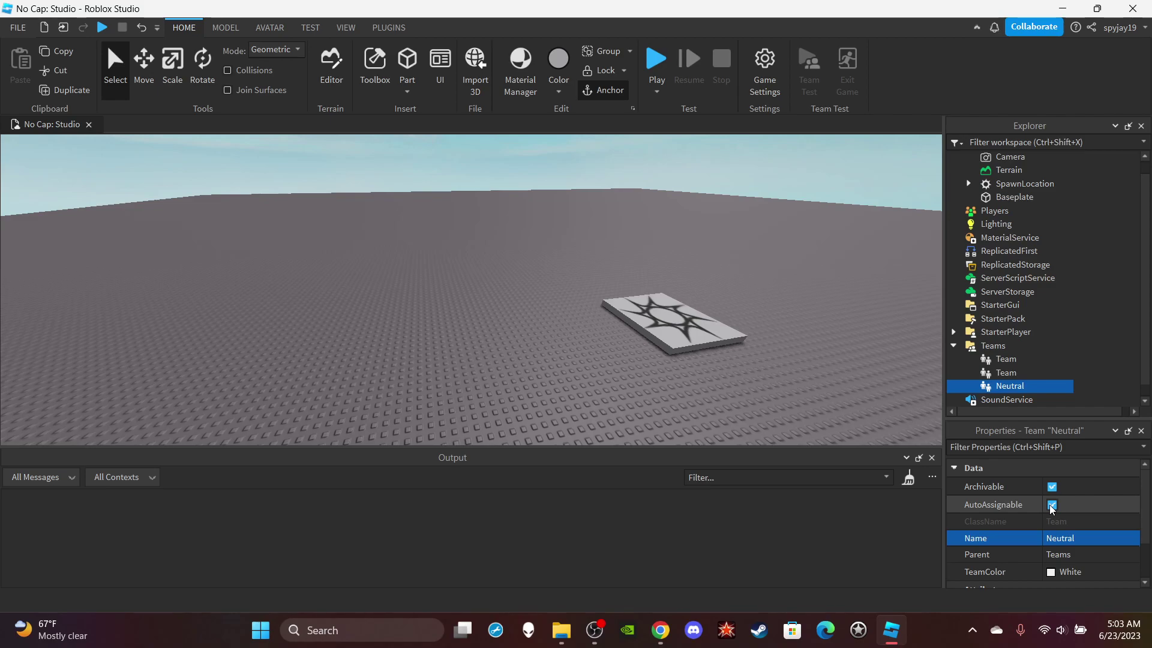
# Step: Try several grey swatches for the Neutral team's TeamColor and settle on Medium stone grey
pyautogui.click(1054, 573)
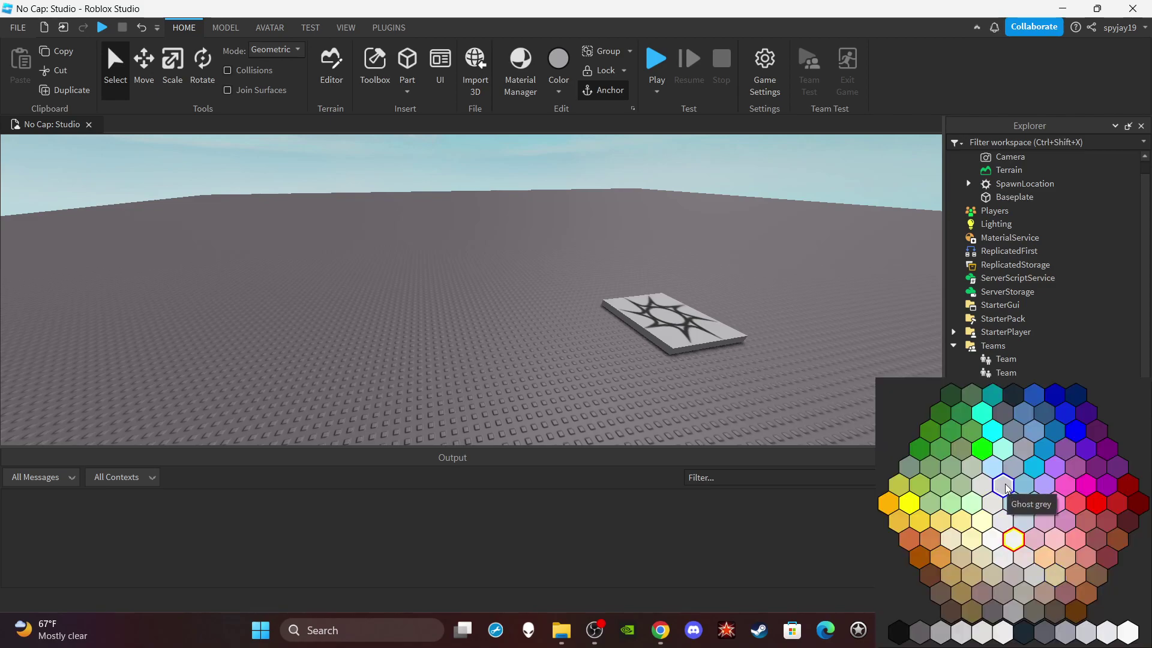
pyautogui.click(924, 635)
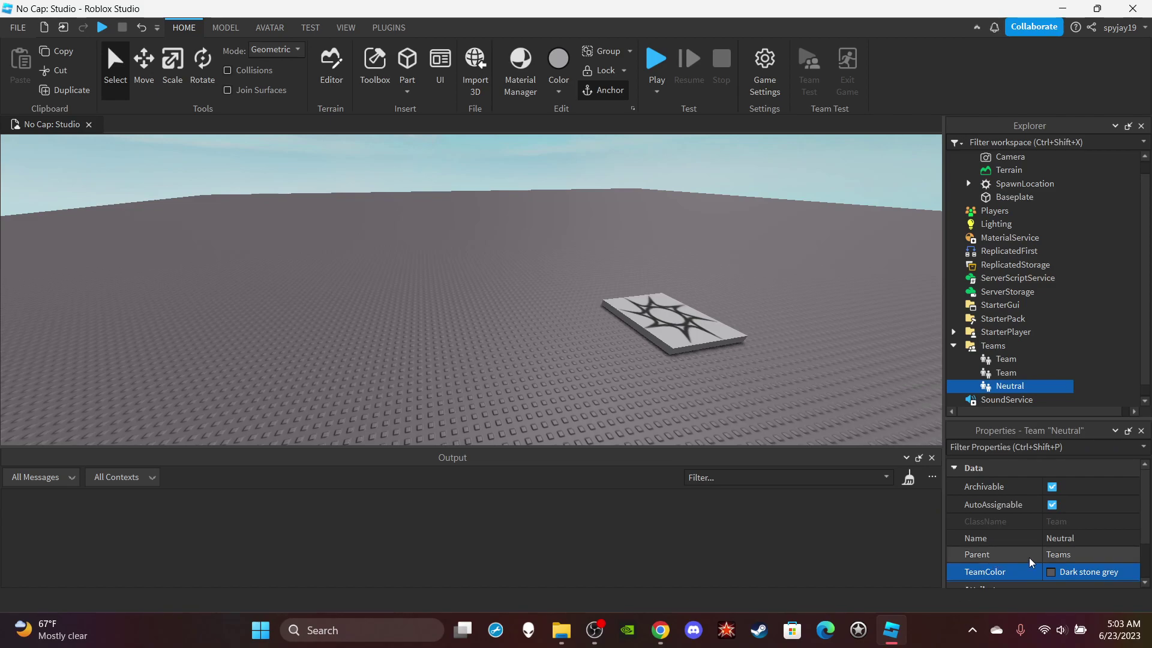
pyautogui.click(1056, 575)
pyautogui.click(1020, 631)
pyautogui.click(1066, 578)
pyautogui.click(1069, 634)
pyautogui.click(1061, 574)
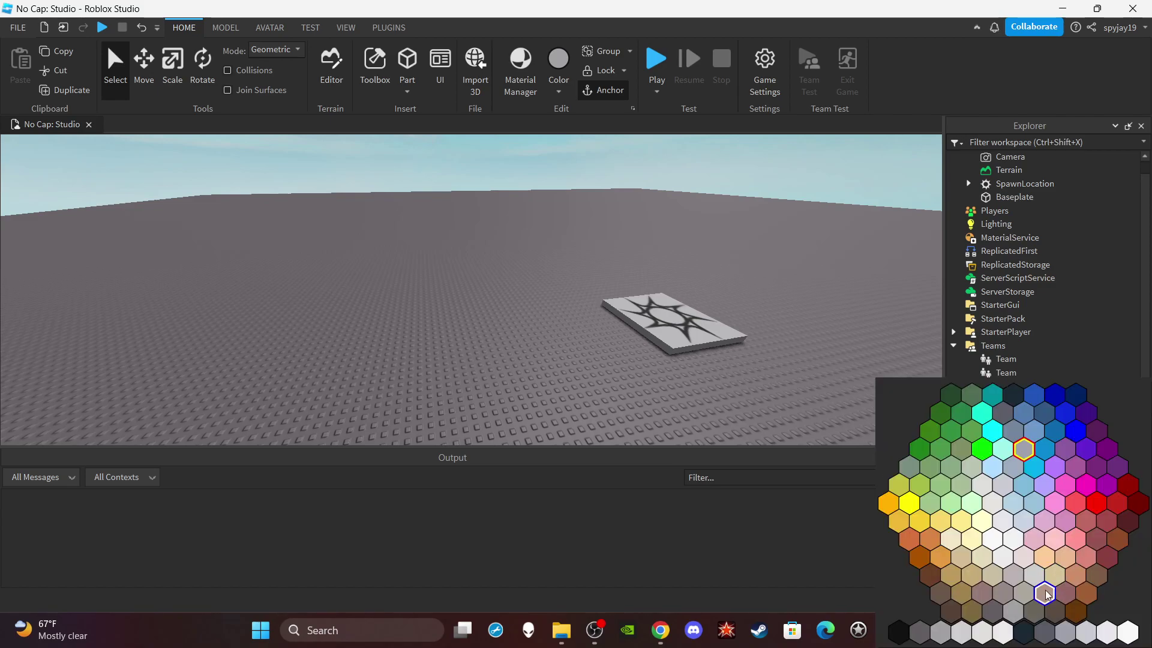
pyautogui.click(998, 613)
pyautogui.click(1065, 576)
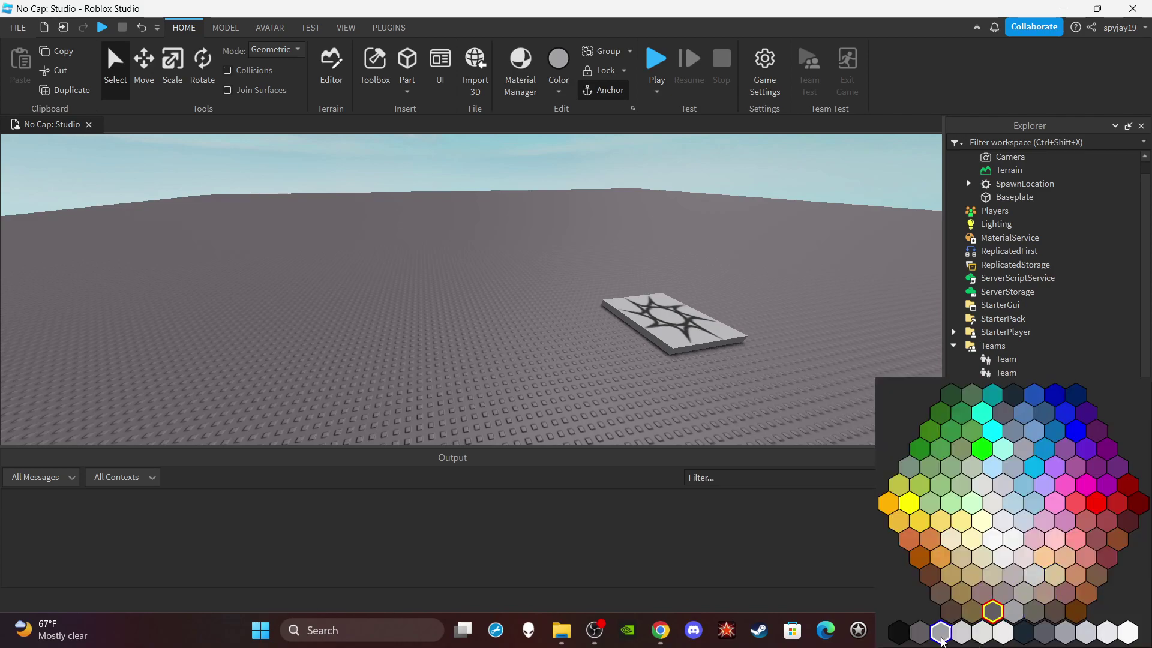
pyautogui.click(1014, 611)
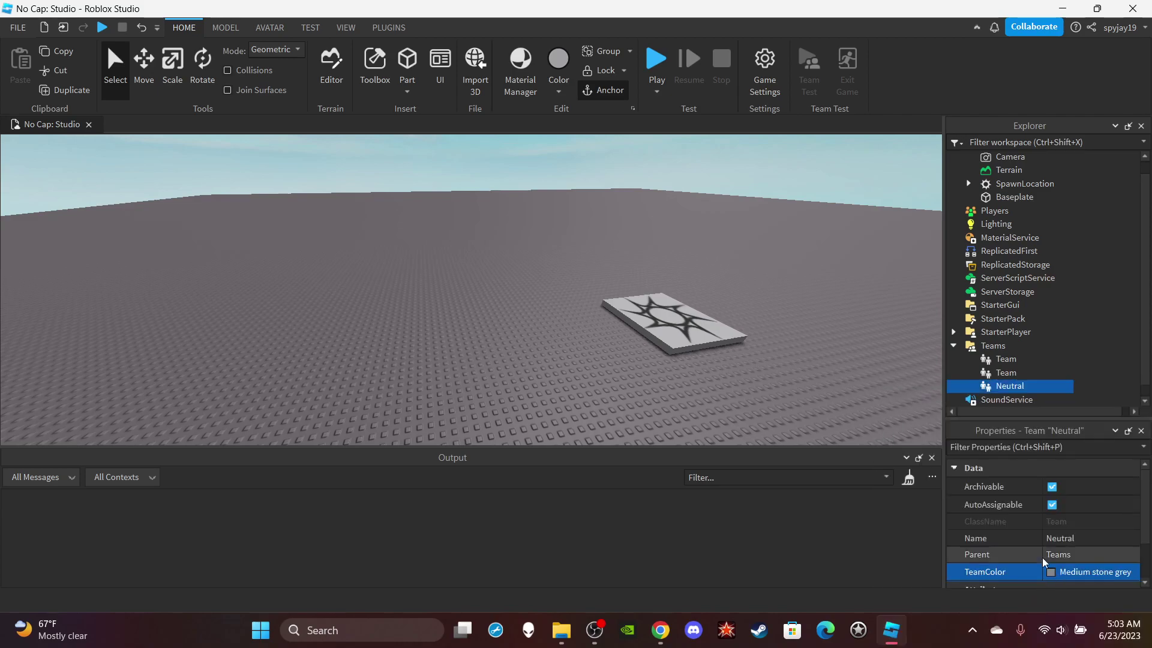
# Step: Rename the second team to Red Team and set its TeamColor to bright red
pyautogui.click(983, 375)
pyautogui.click(1071, 535)
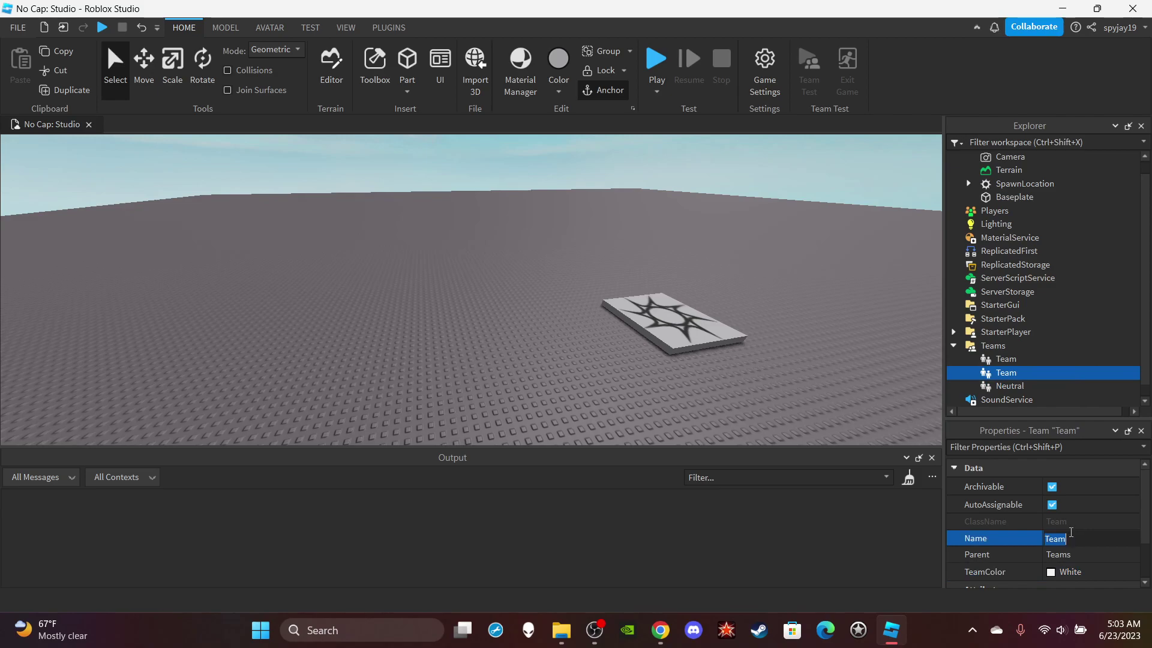
pyautogui.write('Red Team')
pyautogui.press('Return')
pyautogui.click(1059, 572)
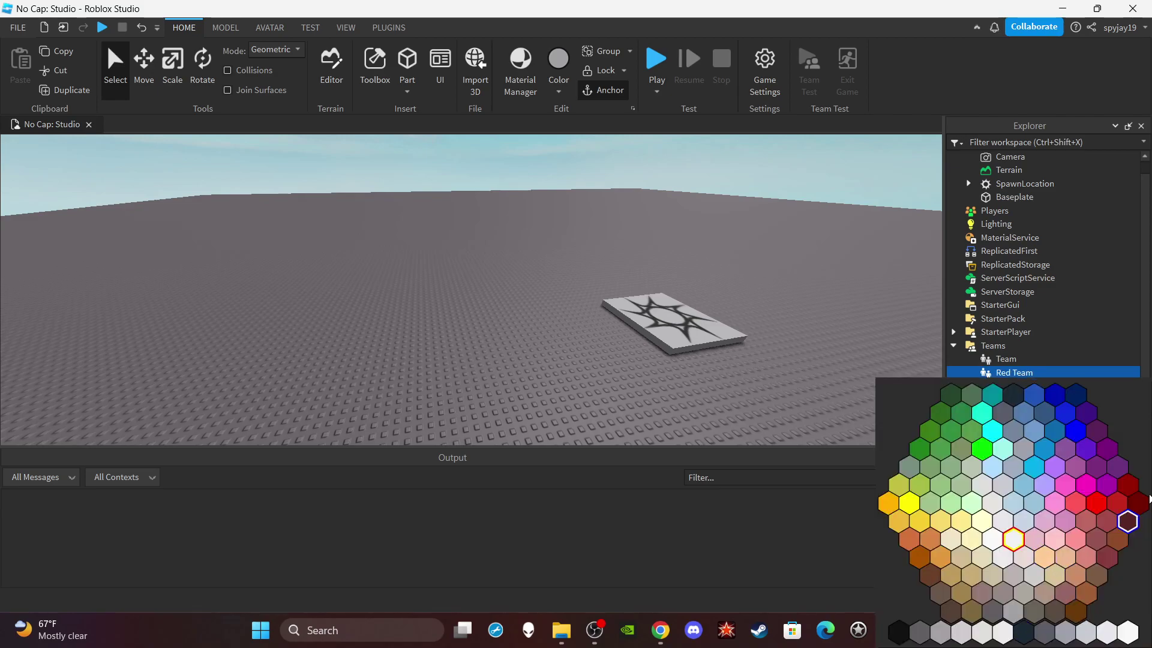
pyautogui.click(1095, 503)
# Step: Turn off AutoAssignable for both Red Team and the remaining unnamed team
pyautogui.keyDown('ctrl'); pyautogui.click(1014, 359); pyautogui.keyUp('ctrl')
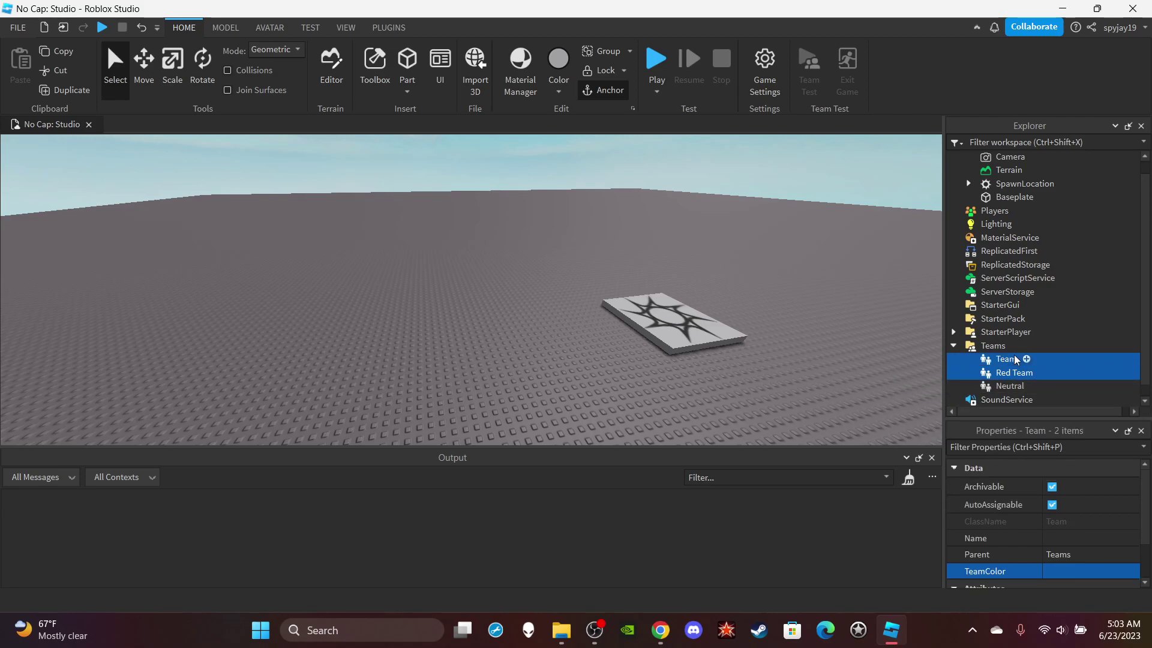
pyautogui.click(1052, 505)
# Step: Rename the remaining unnamed team to Blue Team and set its TeamColor to blue
pyautogui.press('F2')
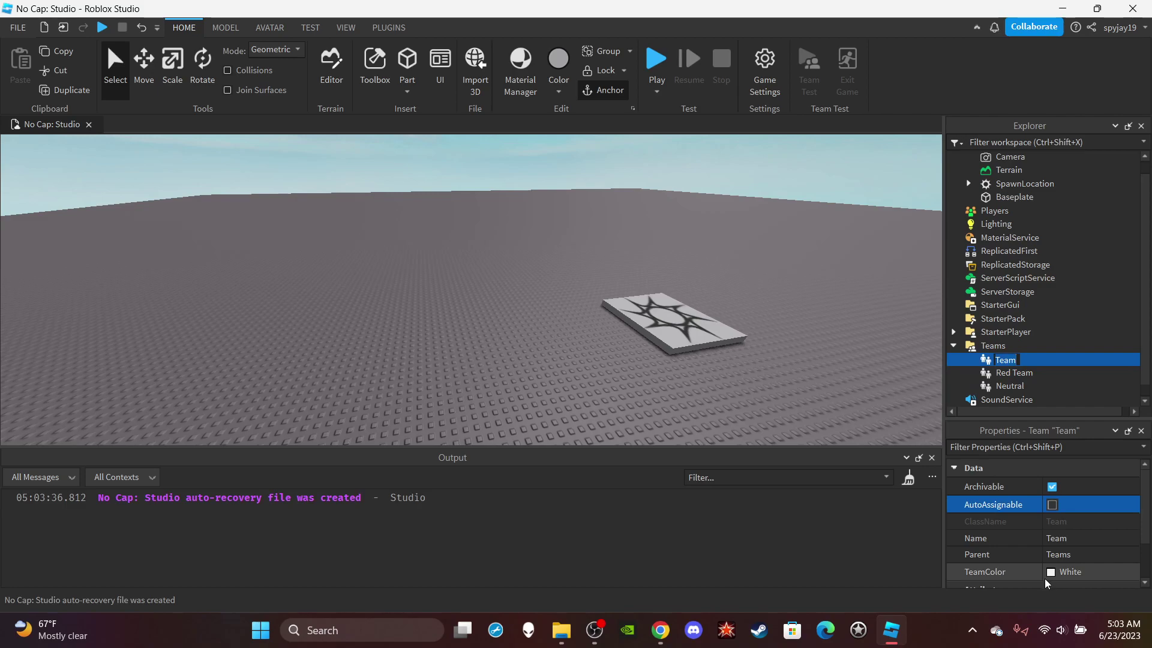
pyautogui.click(1069, 535)
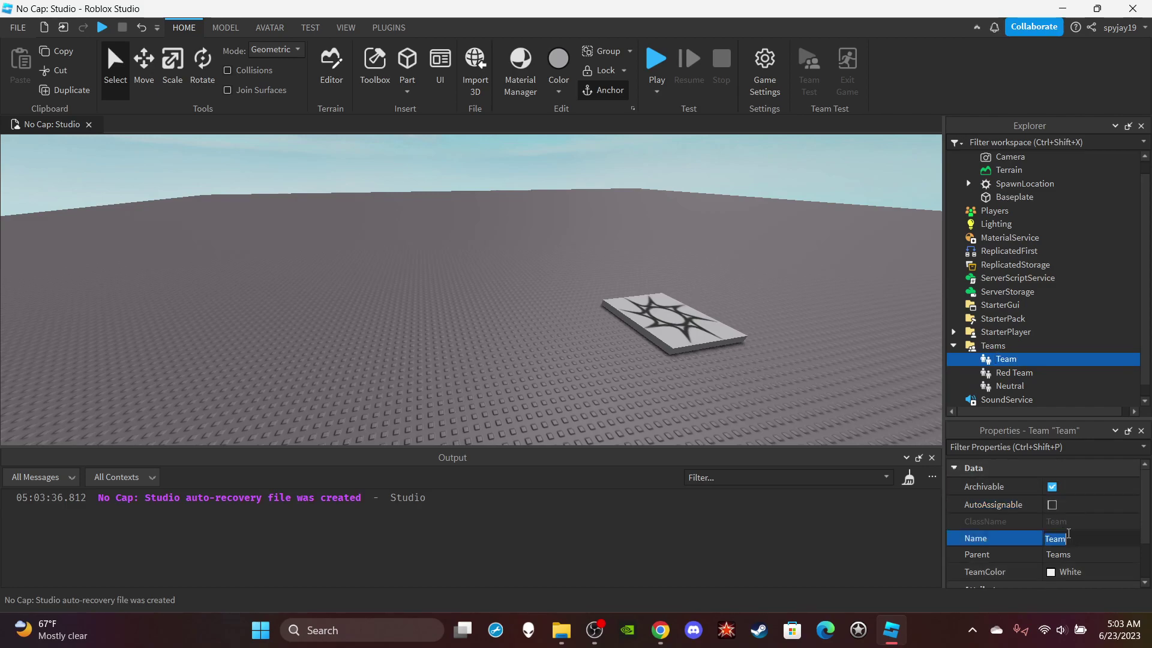
pyautogui.write('Blue Team')
pyautogui.press('Return')
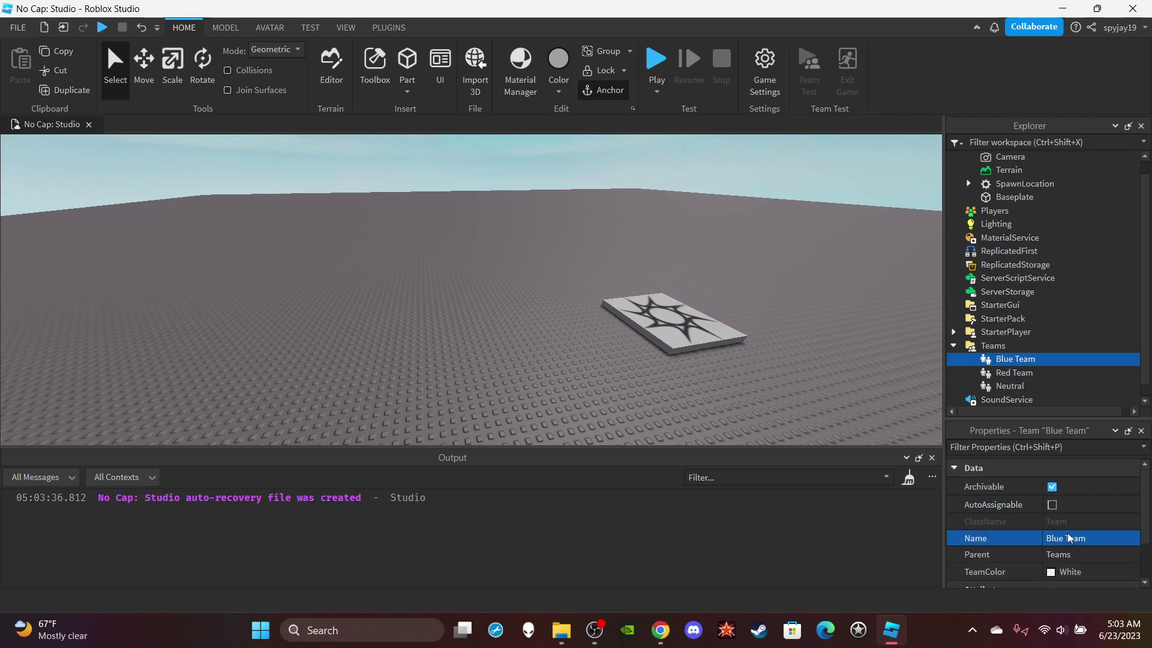
pyautogui.click(1071, 572)
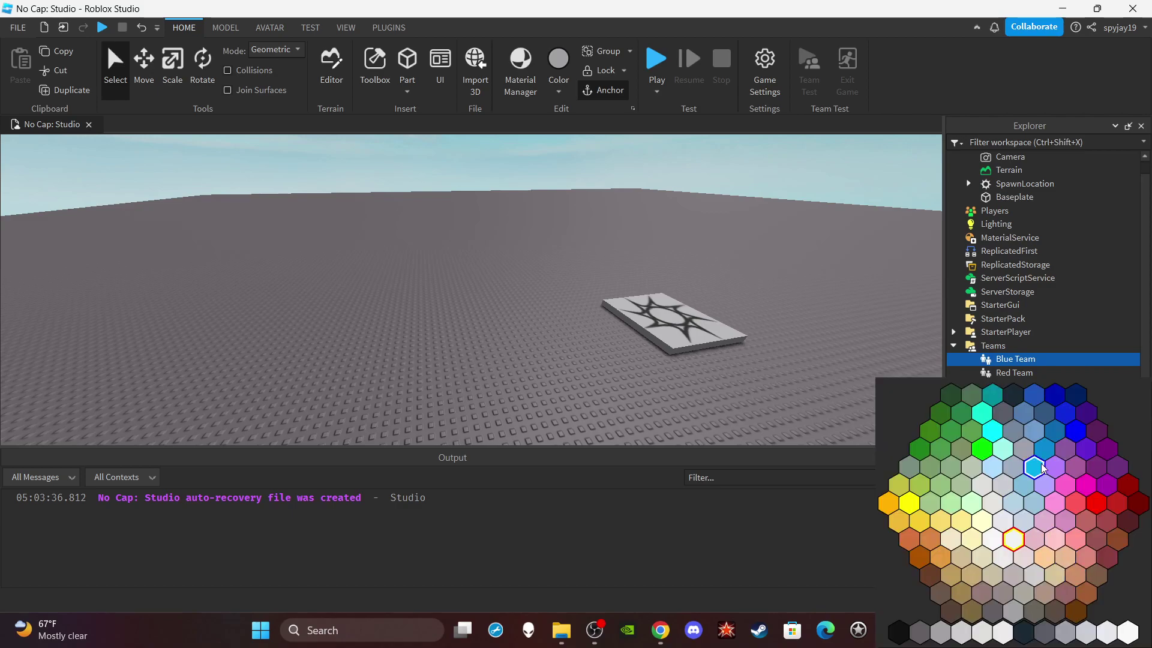
pyautogui.click(1075, 441)
pyautogui.click(801, 379)
# Step: Turn off the Neutral property in the Teams settings of the SpawnLocation on the baseplate
pyautogui.moveTo(798, 381); pyautogui.dragTo(751, 355, button='right')
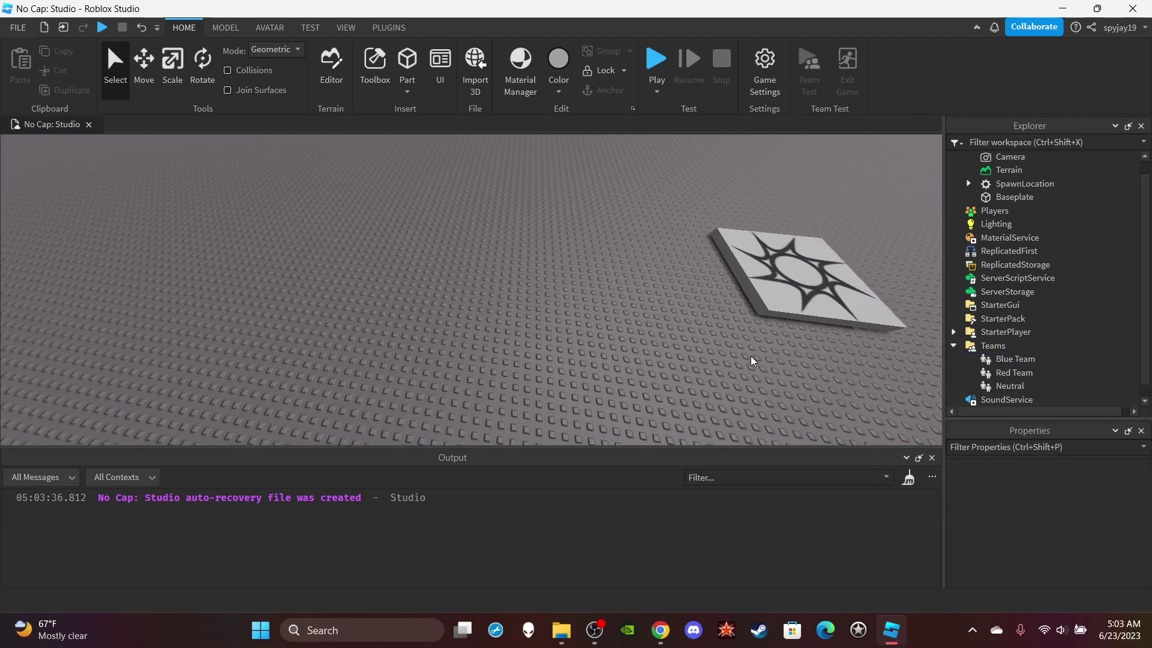
pyautogui.click(780, 303)
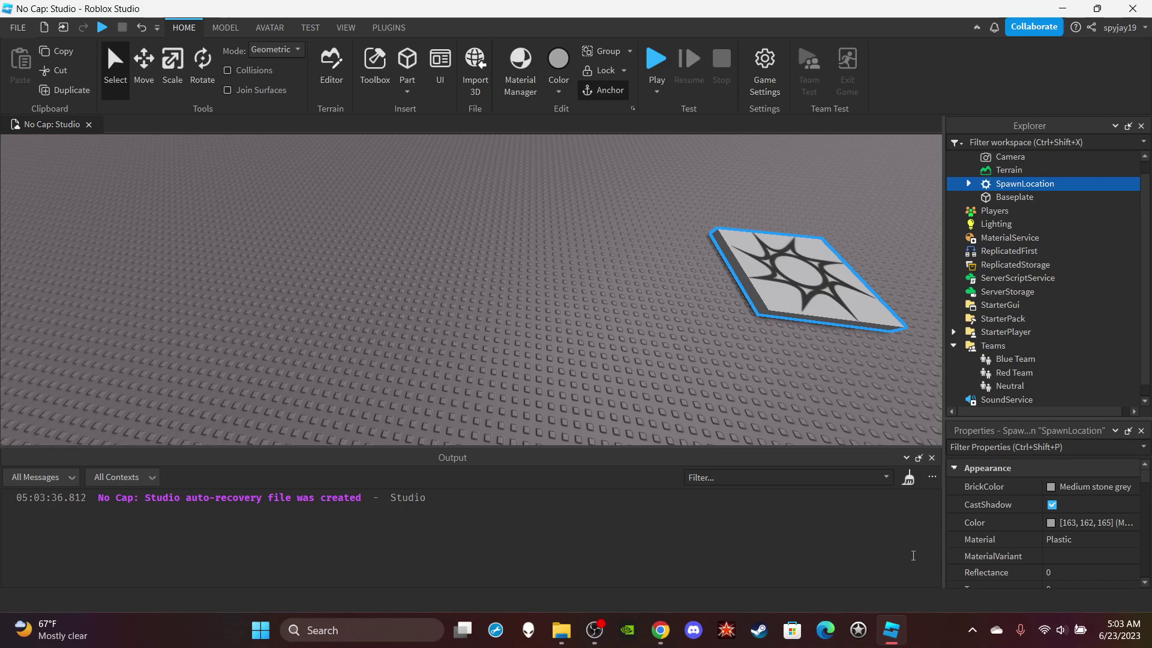
pyautogui.scroll(-5, 1052, 494)
pyautogui.scroll(-10, 1052, 494)
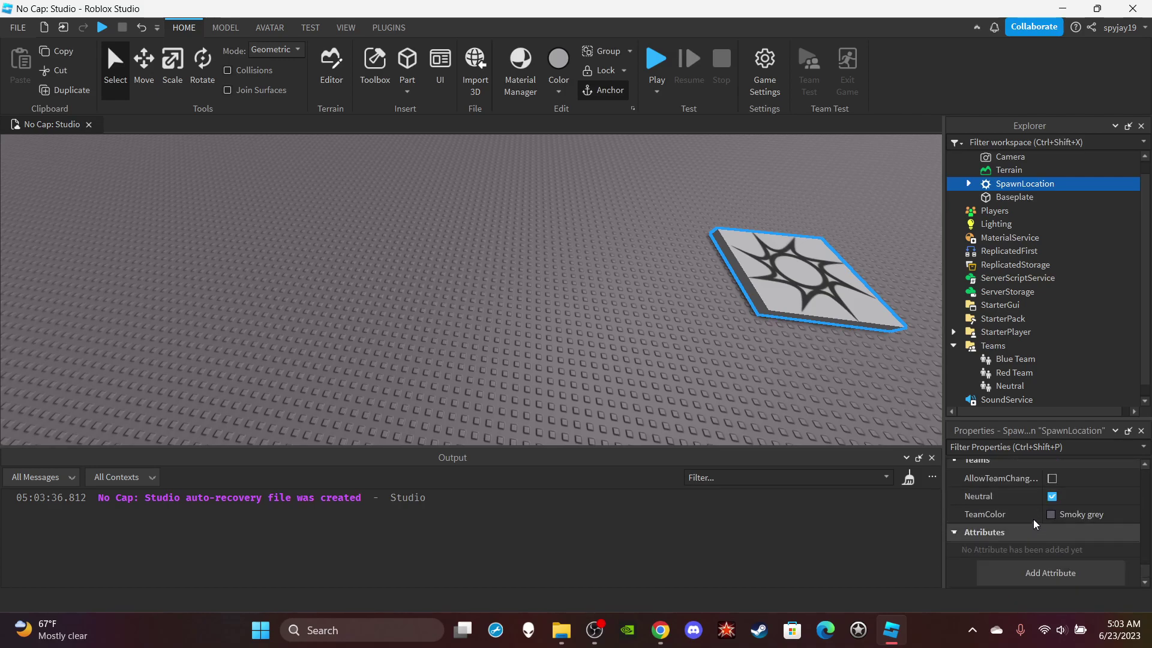
pyautogui.scroll(3, 402, 283)
pyautogui.moveTo(402, 283); pyautogui.dragTo(900, 462, button='right')
pyautogui.scroll(3, 992, 497)
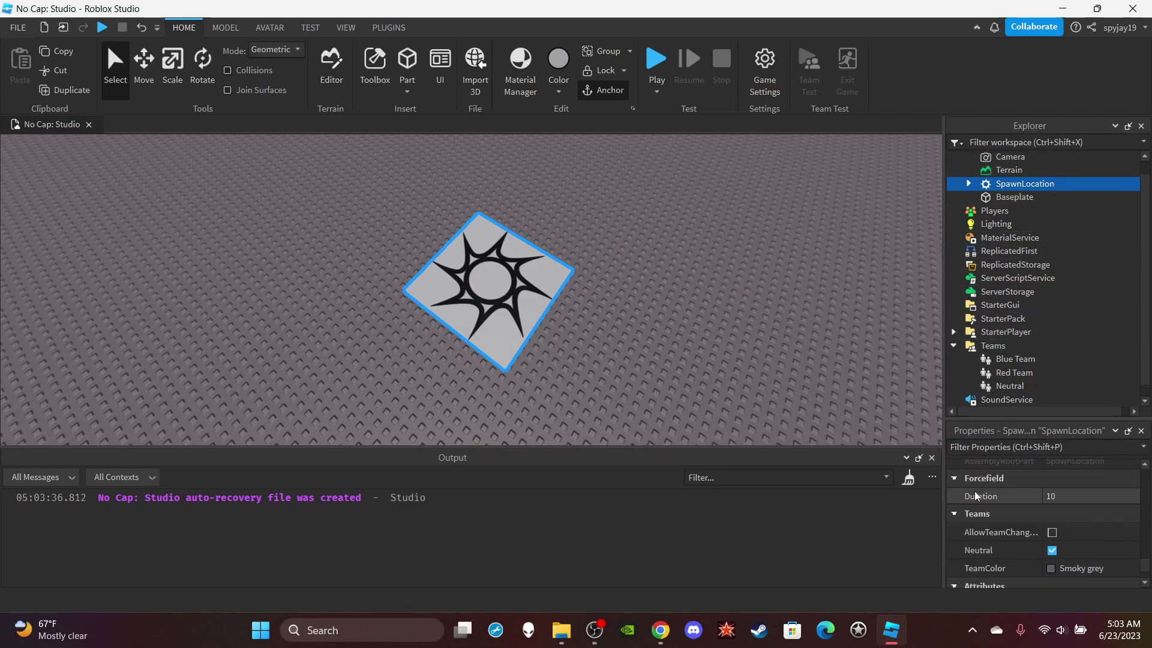
pyautogui.scroll(3, 999, 542)
pyautogui.scroll(-5, 998, 546)
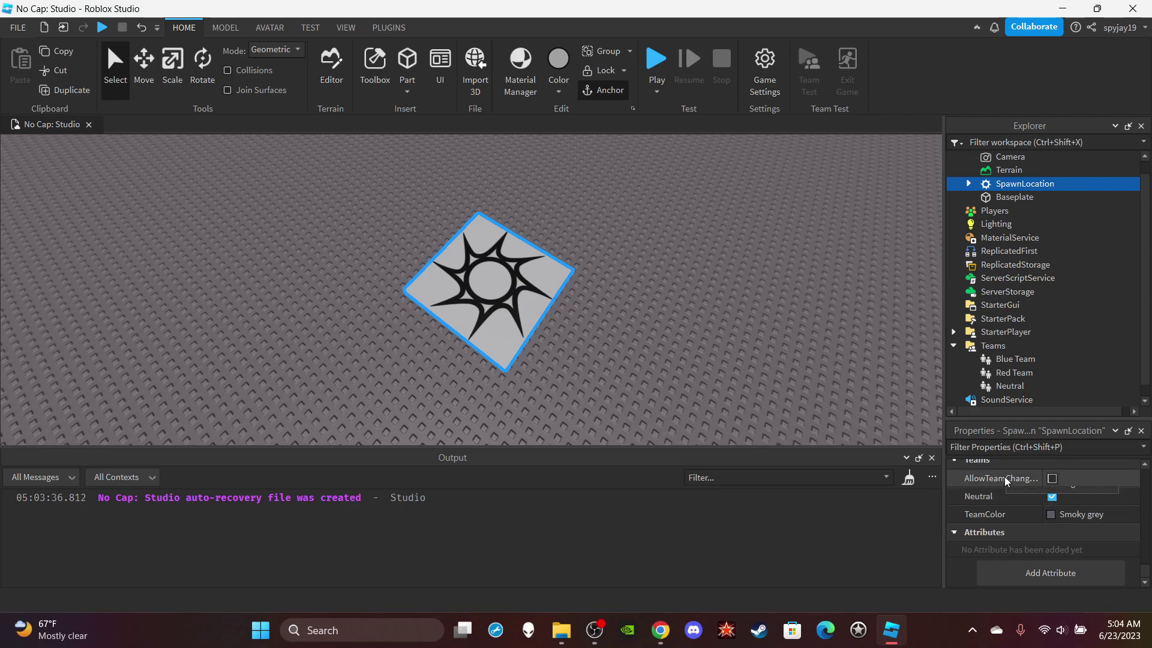
pyautogui.moveTo(716, 394); pyautogui.dragTo(570, 351, button='right')
pyautogui.moveTo(566, 294); pyautogui.dragTo(589, 273, button='right')
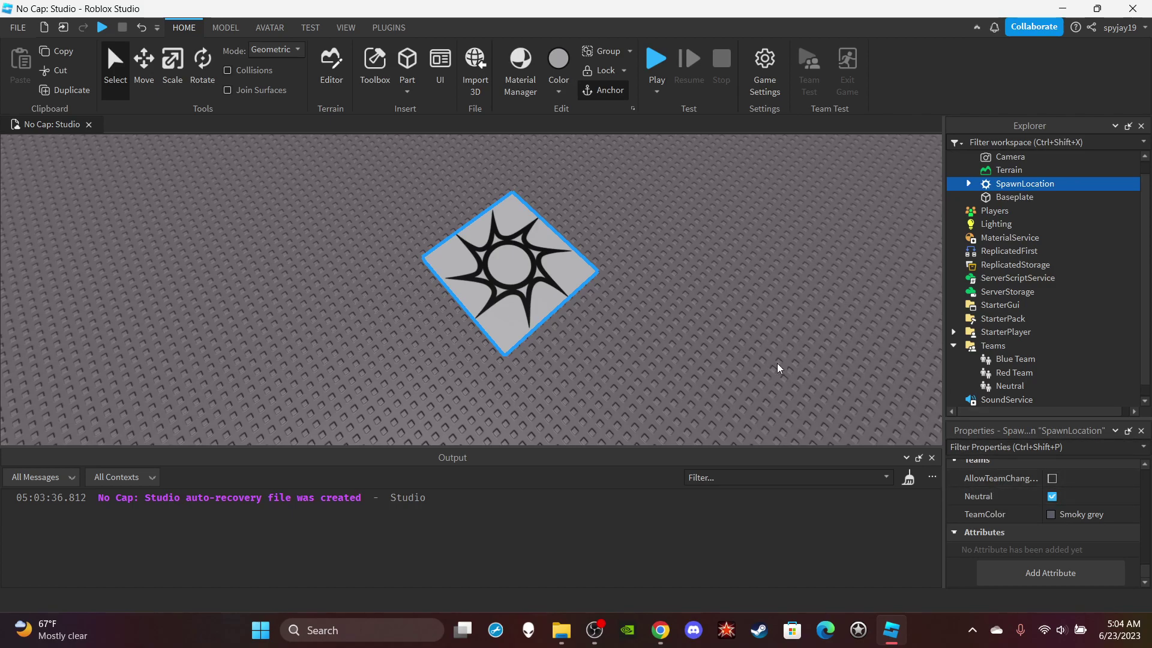
pyautogui.click(1054, 496)
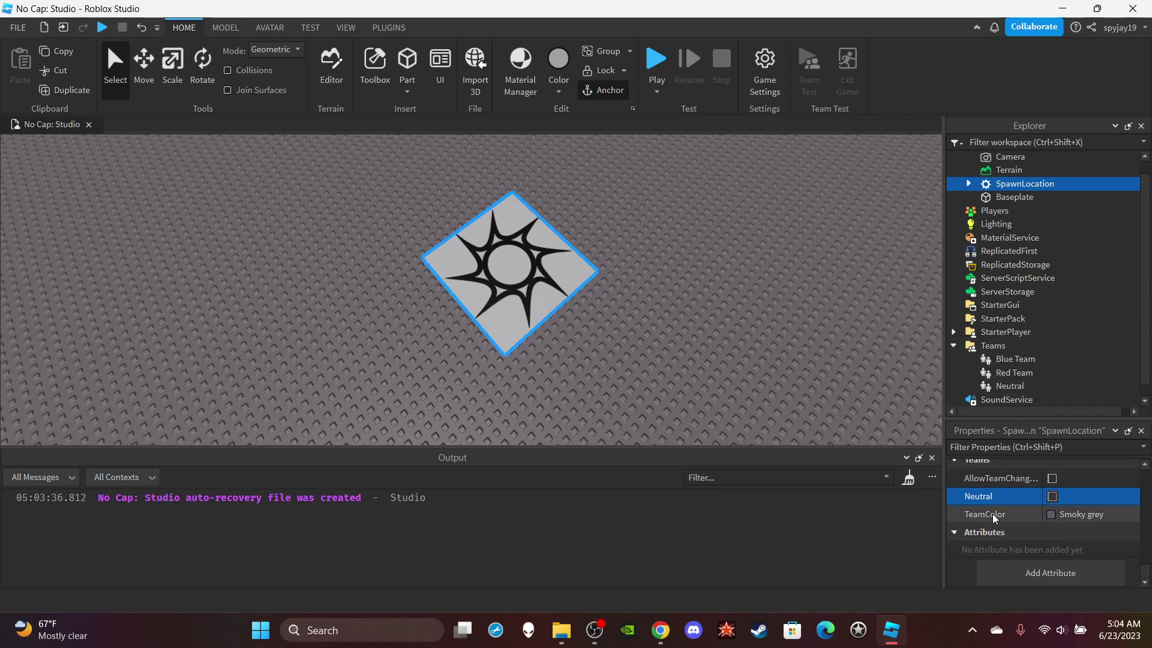
# Step: Check the Neutral team's TeamColor and set the SpawnLocation's TeamColor to the same Medium stone grey
pyautogui.click(1002, 382)
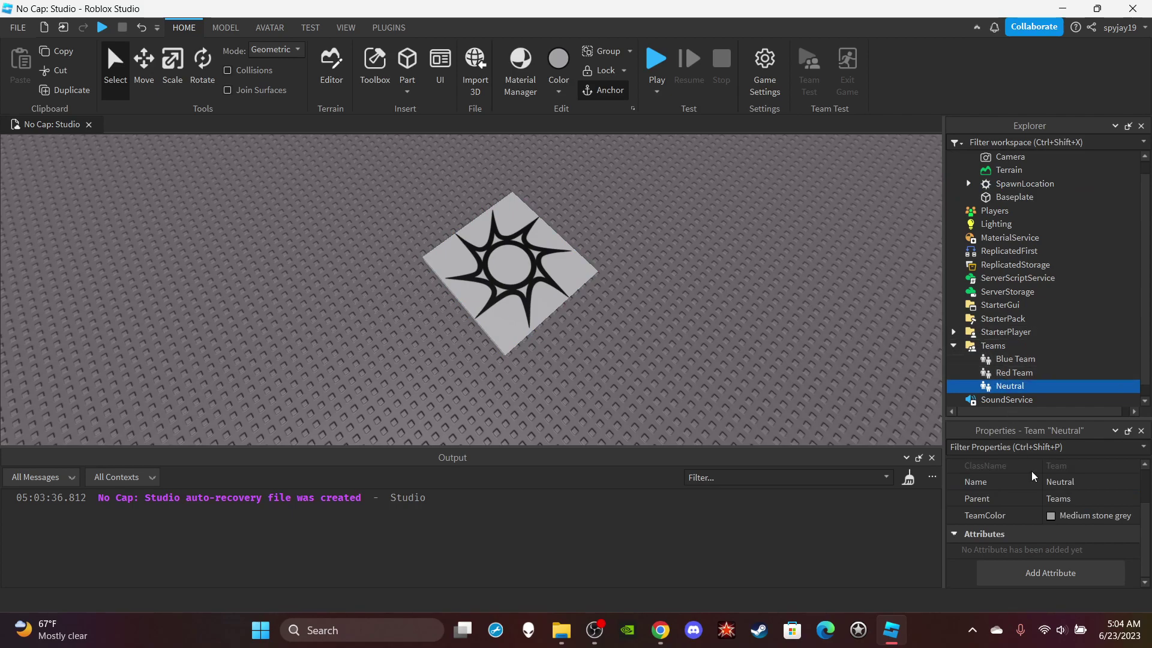
pyautogui.click(1056, 516)
pyautogui.click(510, 273)
pyautogui.scroll(-8, 1067, 566)
pyautogui.scroll(-10, 1059, 504)
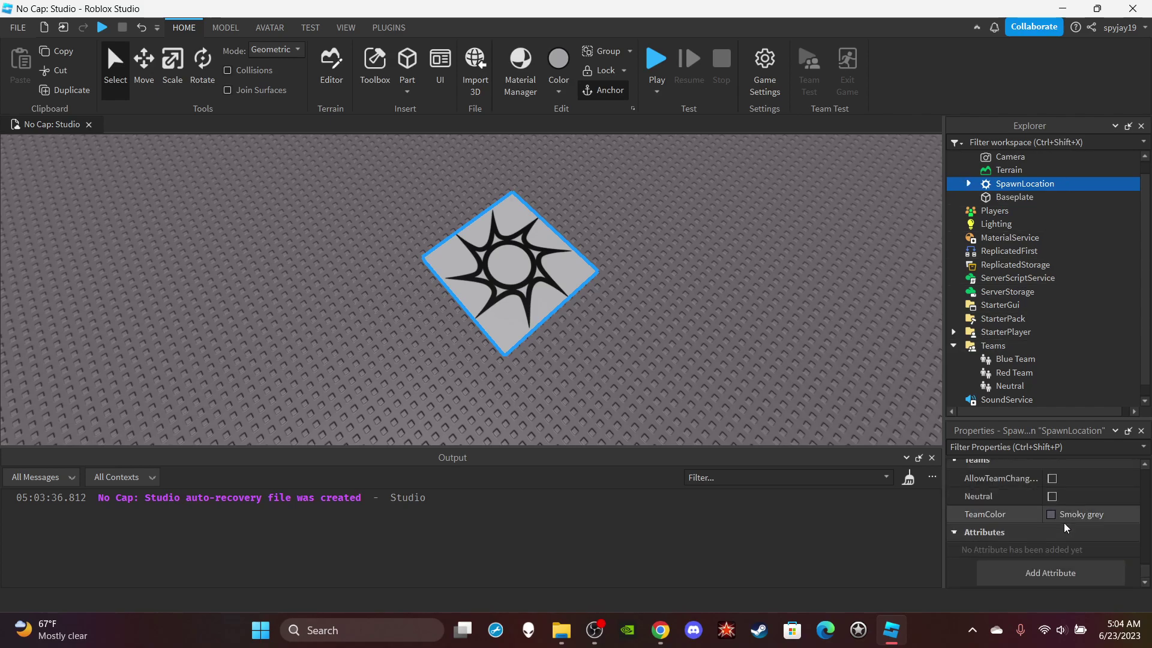
pyautogui.click(1064, 515)
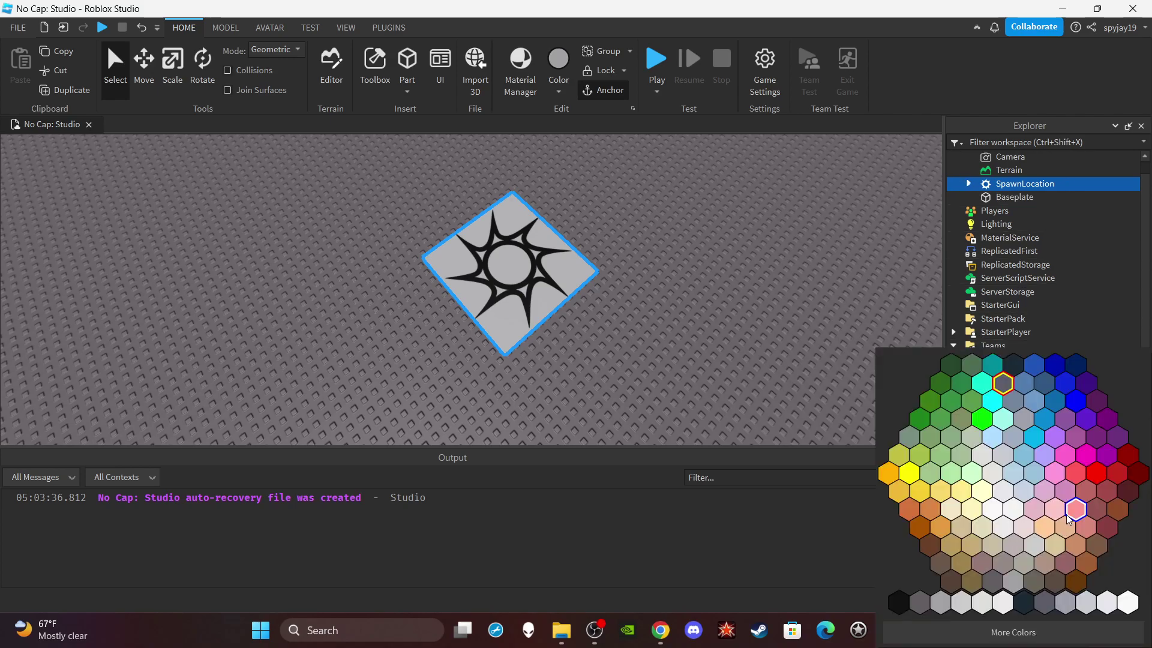
pyautogui.click(1011, 581)
pyautogui.click(797, 316)
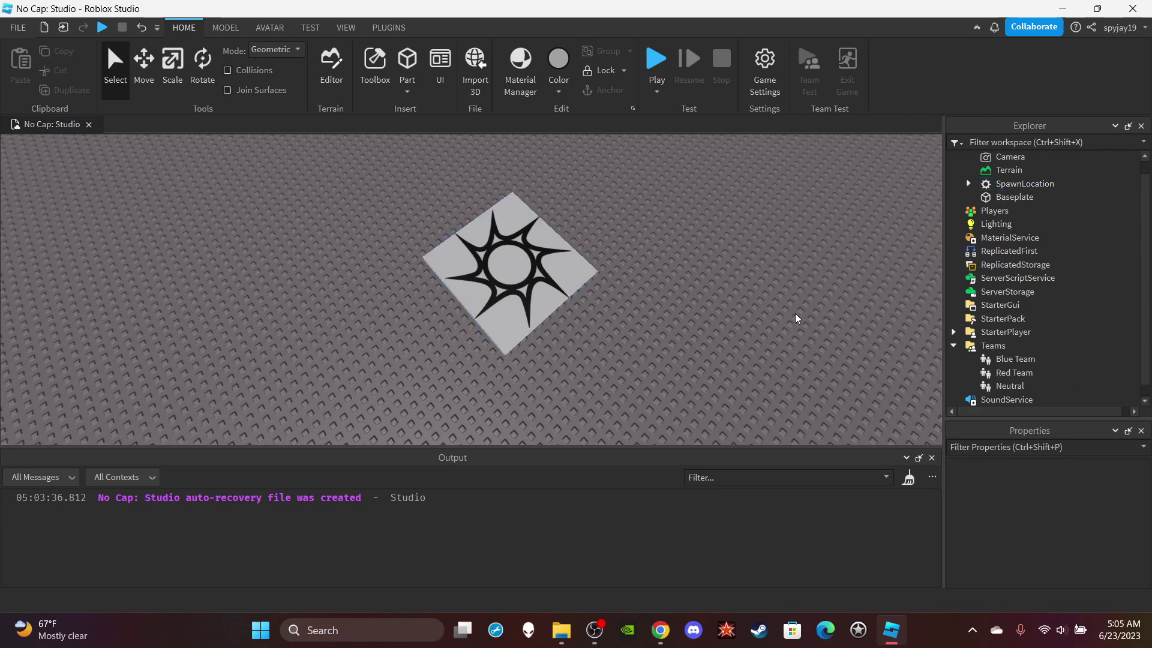
# Step: Duplicate the SpawnLocation twice and move the copies apart so the three spawn pads form a spaced row
pyautogui.moveTo(797, 316); pyautogui.dragTo(722, 295, button='right')
pyautogui.click(553, 406)
pyautogui.hotkey('ctrl', 'd')
pyautogui.hotkey('ctrl', 'd')
pyautogui.moveTo(561, 360); pyautogui.dragTo(327, 328)
pyautogui.moveTo(525, 341); pyautogui.dragTo(762, 360)
pyautogui.scroll(-3, 480, 336)
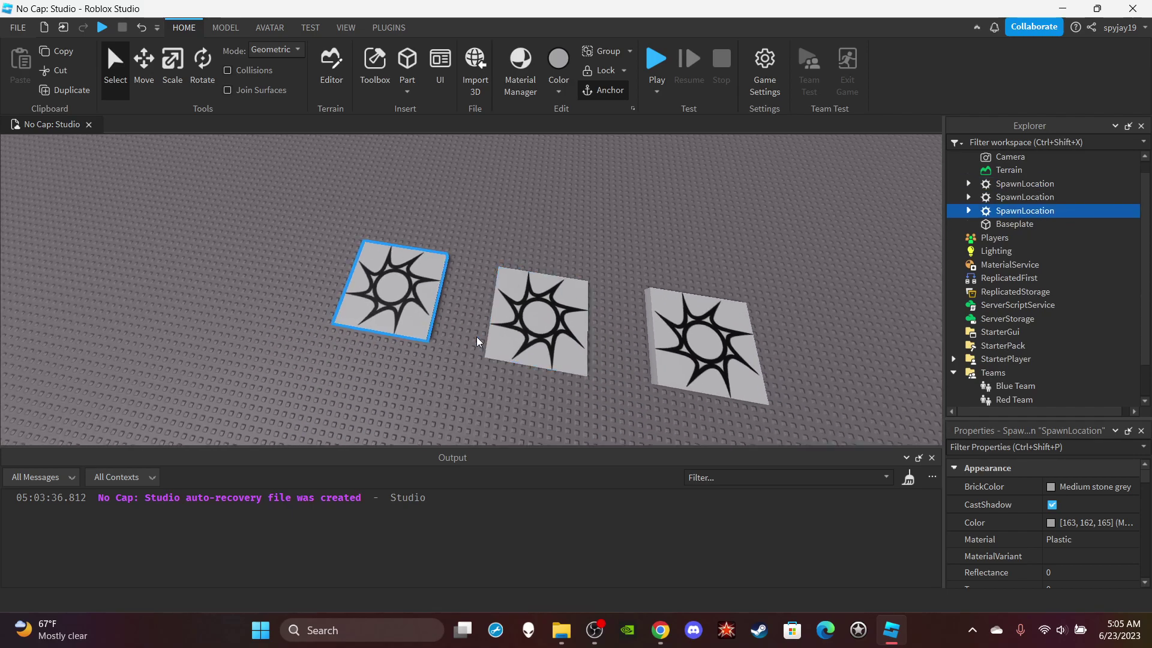
# Step: Set the BrickColor of the leftmost spawn pad to bright red and rename the pad RedSpawn
pyautogui.click(1043, 488)
pyautogui.click(1107, 455)
pyautogui.click(1057, 488)
pyautogui.click(1097, 474)
pyautogui.scroll(-3, 1064, 545)
pyautogui.click(1063, 514)
pyautogui.write('RedSpawn')
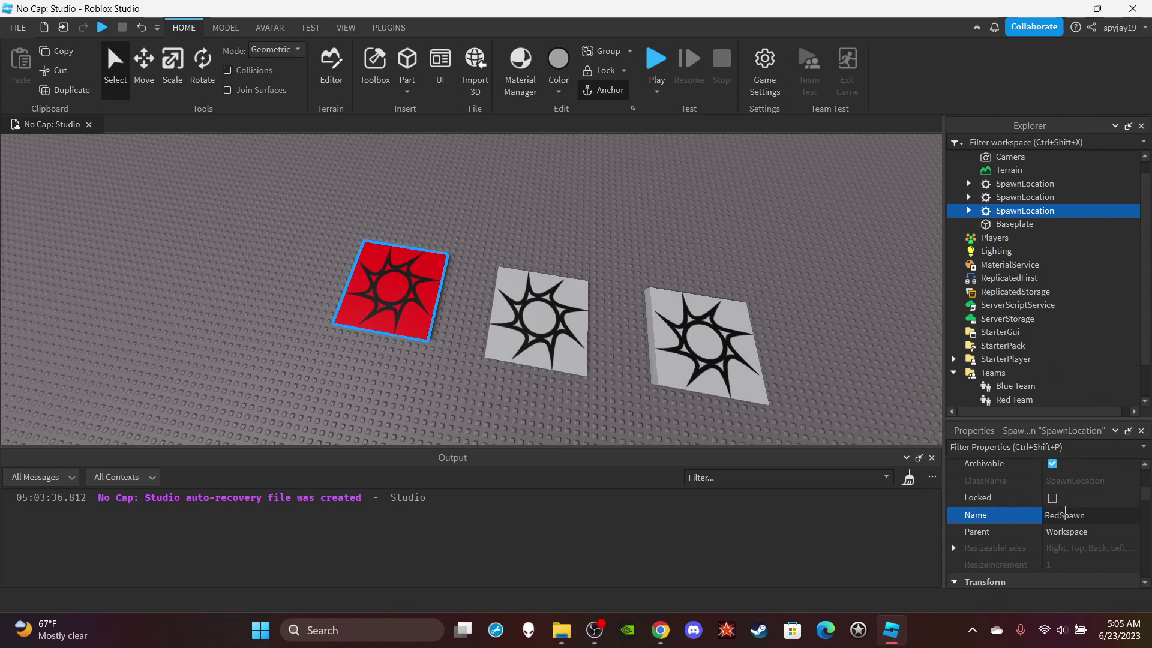
pyautogui.press('Return')
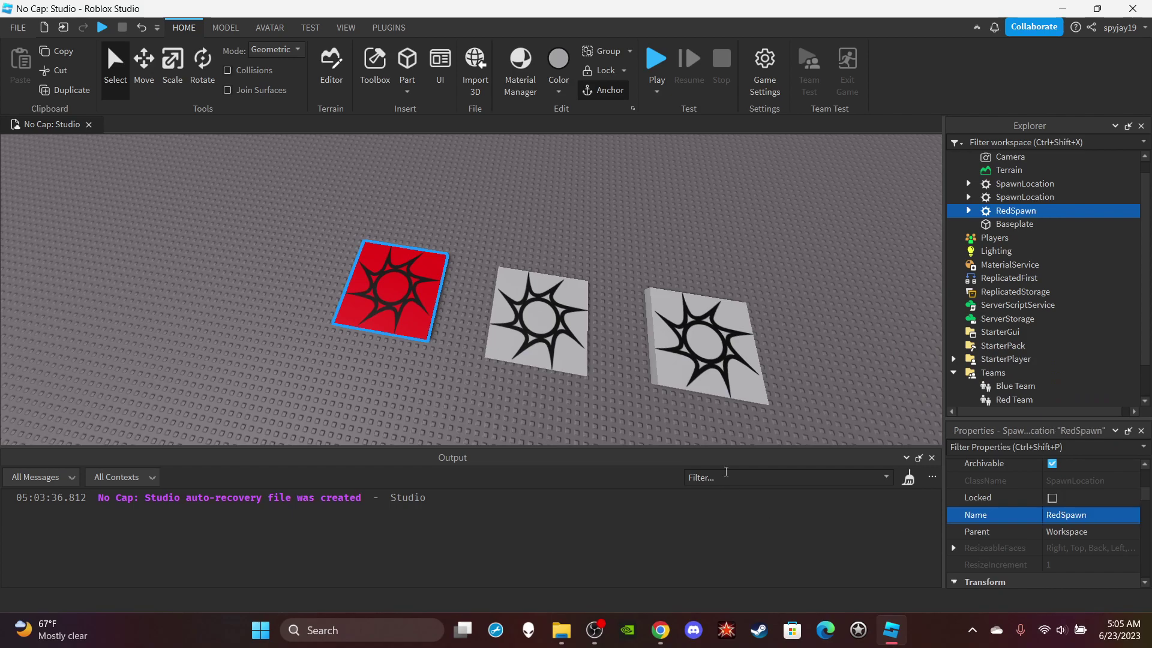
# Step: Rename the middle spawn pad in the row to NeutralSpawn
pyautogui.click(540, 324)
pyautogui.click(1081, 515)
pyautogui.write('NeutralSpawn')
pyautogui.press('Return')
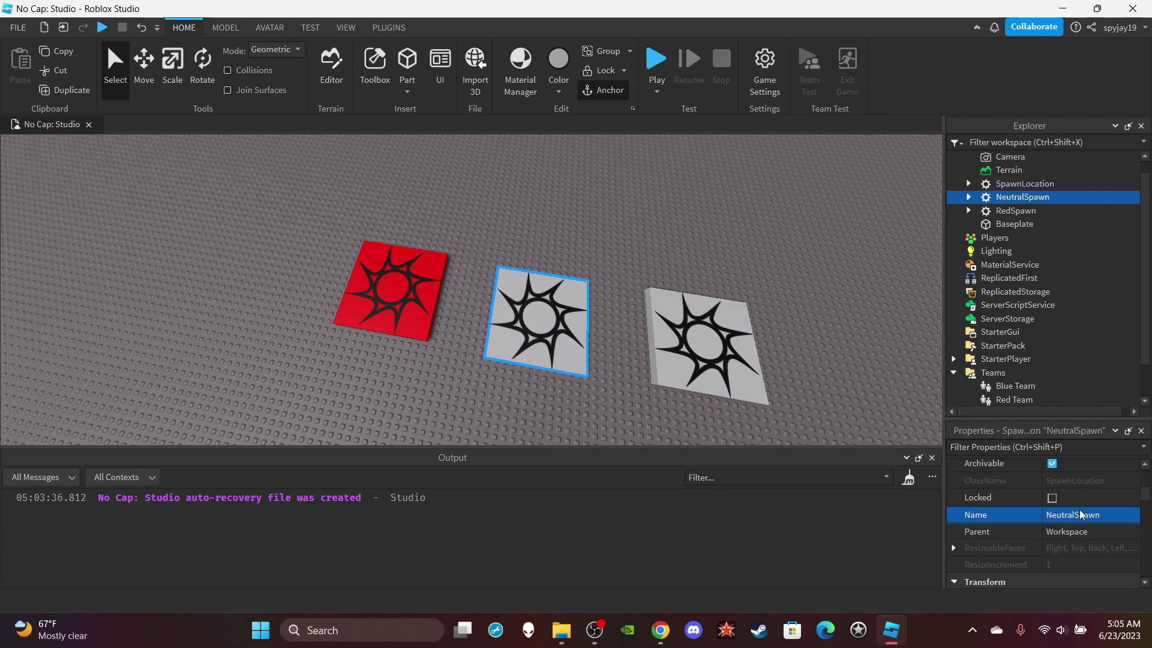
# Step: Rename the rightmost spawn pad in the row to BlueSpawn
pyautogui.click(744, 381)
pyautogui.click(1089, 517)
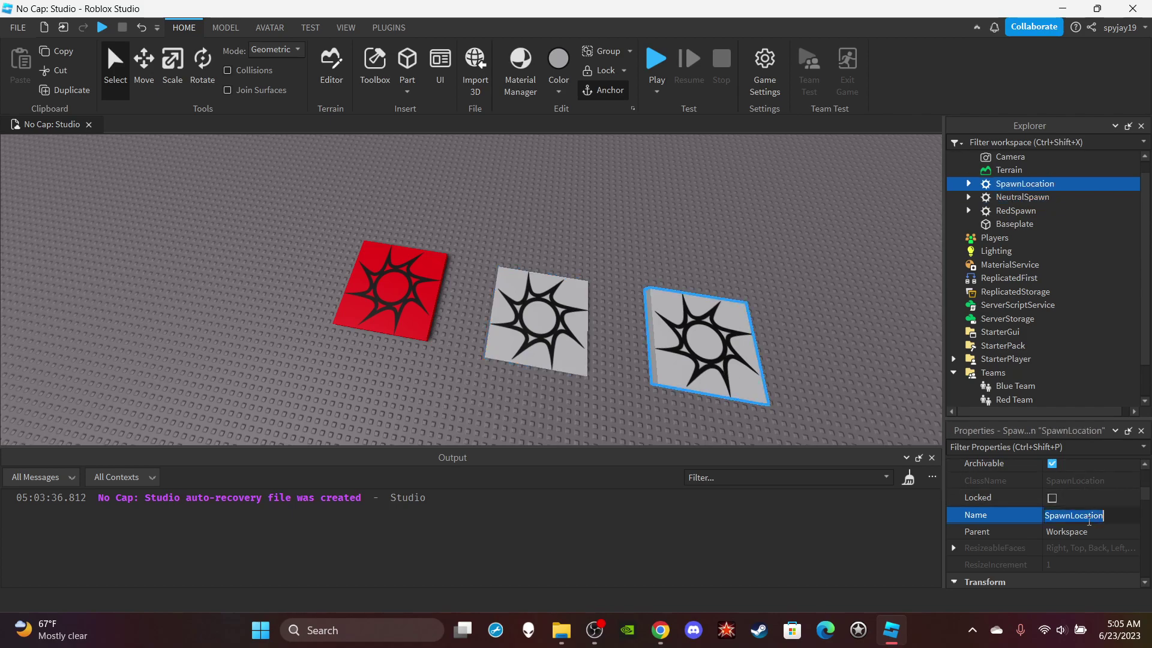
pyautogui.write('BlueSpawn')
pyautogui.press('Return')
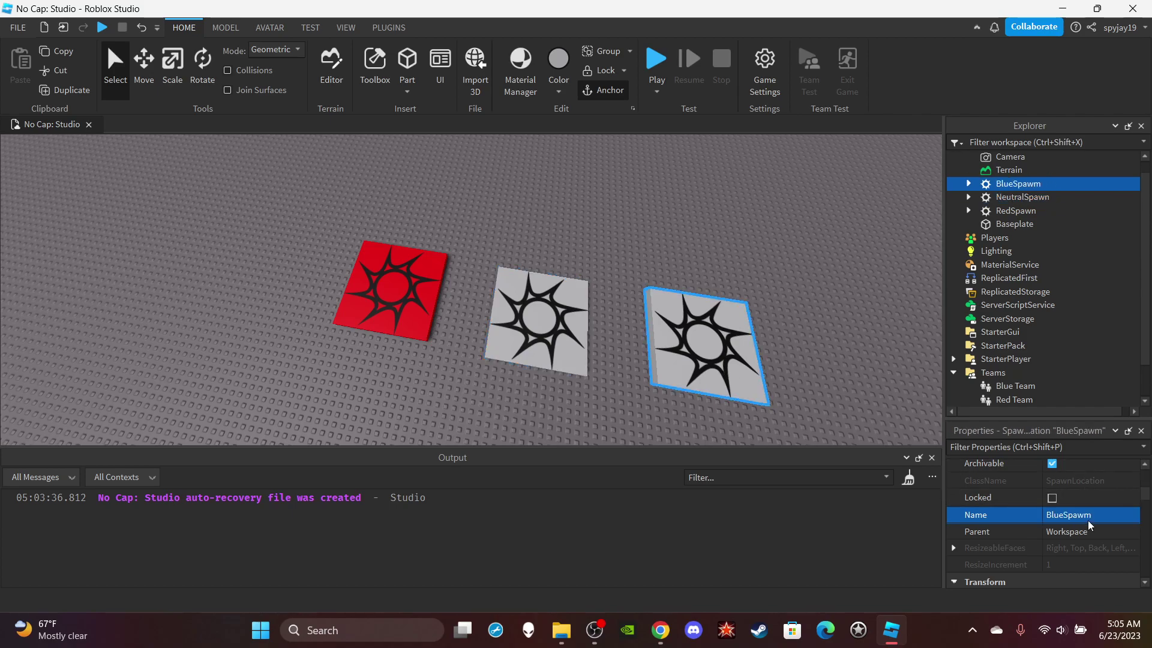
# Step: Set the BrickColor of the BlueSpawn pad to blue and deselect the pad
pyautogui.scroll(-3, 1089, 517)
pyautogui.click(1080, 484)
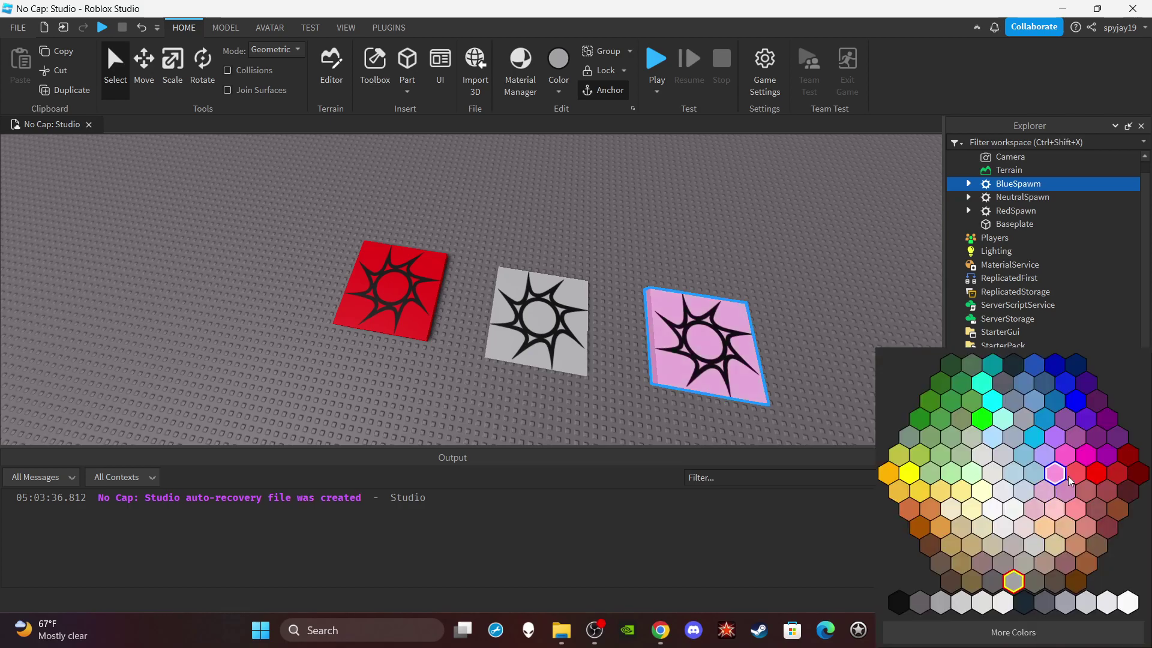
pyautogui.click(1076, 402)
pyautogui.click(603, 221)
pyautogui.moveTo(603, 221); pyautogui.dragTo(185, 252, button='right')
pyautogui.moveTo(743, 320); pyautogui.dragTo(743, 321, button='right')
pyautogui.scroll(5, 742, 319)
pyautogui.scroll(-3, 765, 302)
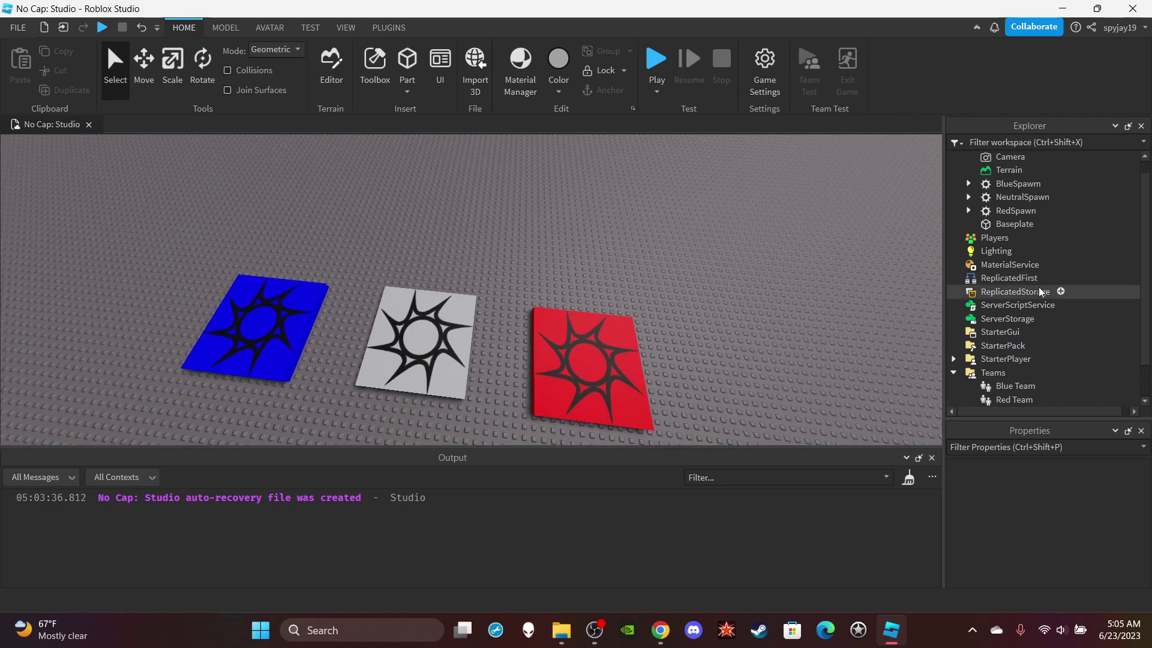
# Step: Add a ScreenGui to StarterGui and rename it TeamChangerGUI
pyautogui.scroll(-1, 1052, 297)
pyautogui.click(957, 341)
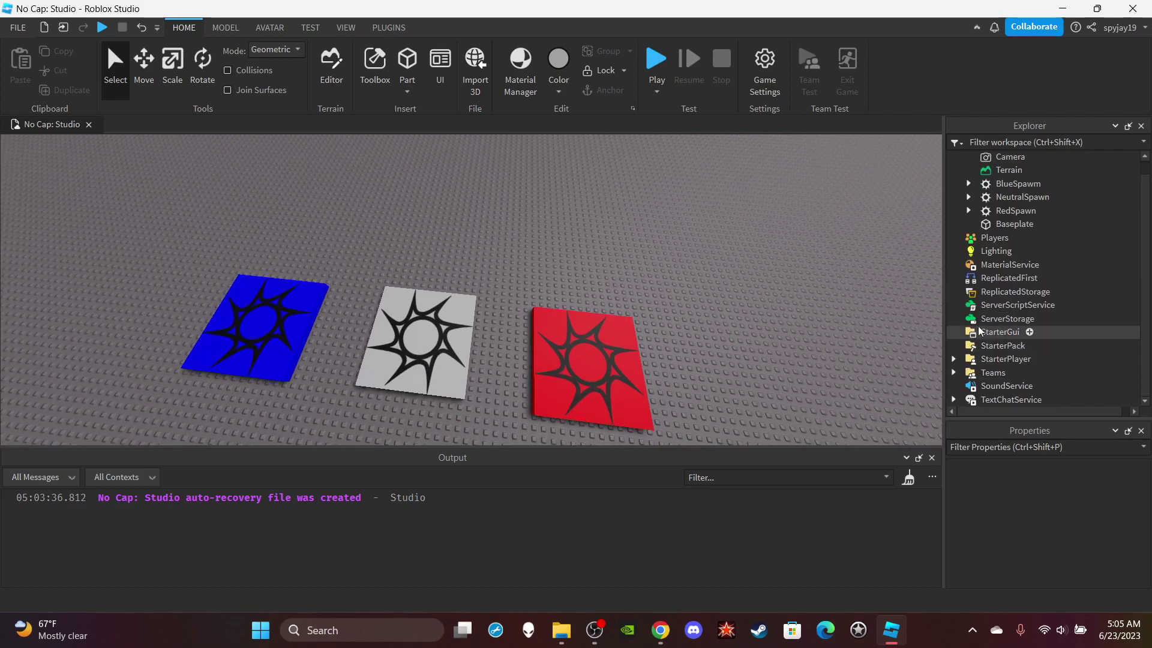
pyautogui.click(1030, 332)
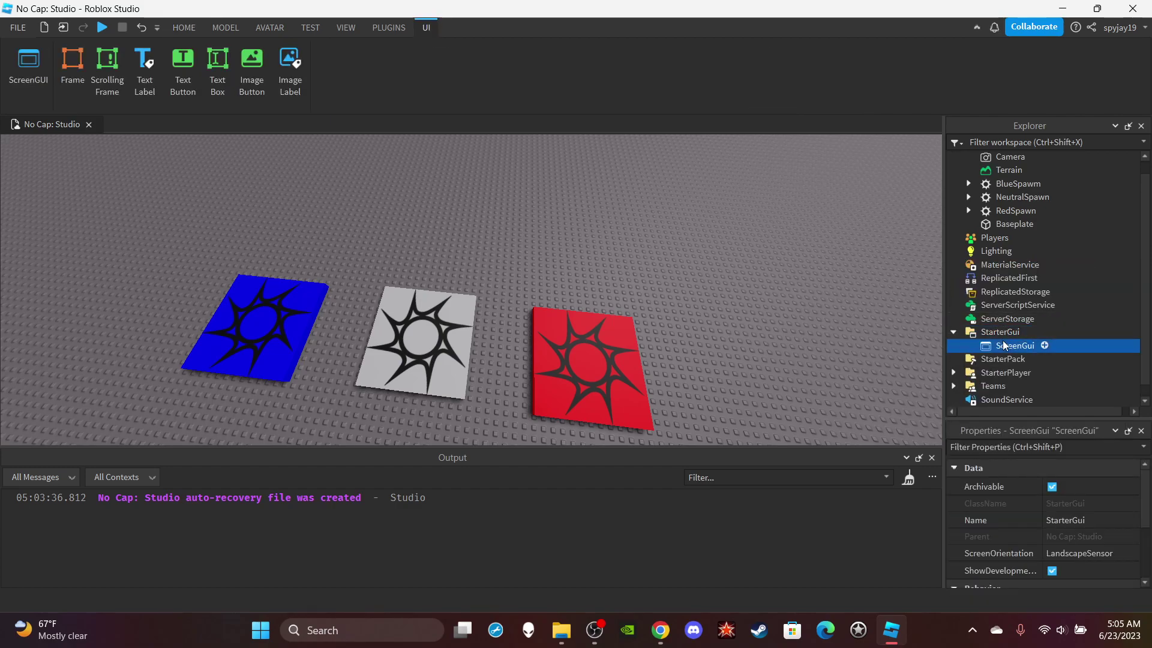
pyautogui.scroll(-3, 1044, 522)
pyautogui.click(1090, 508)
pyautogui.write('TeamChanger')
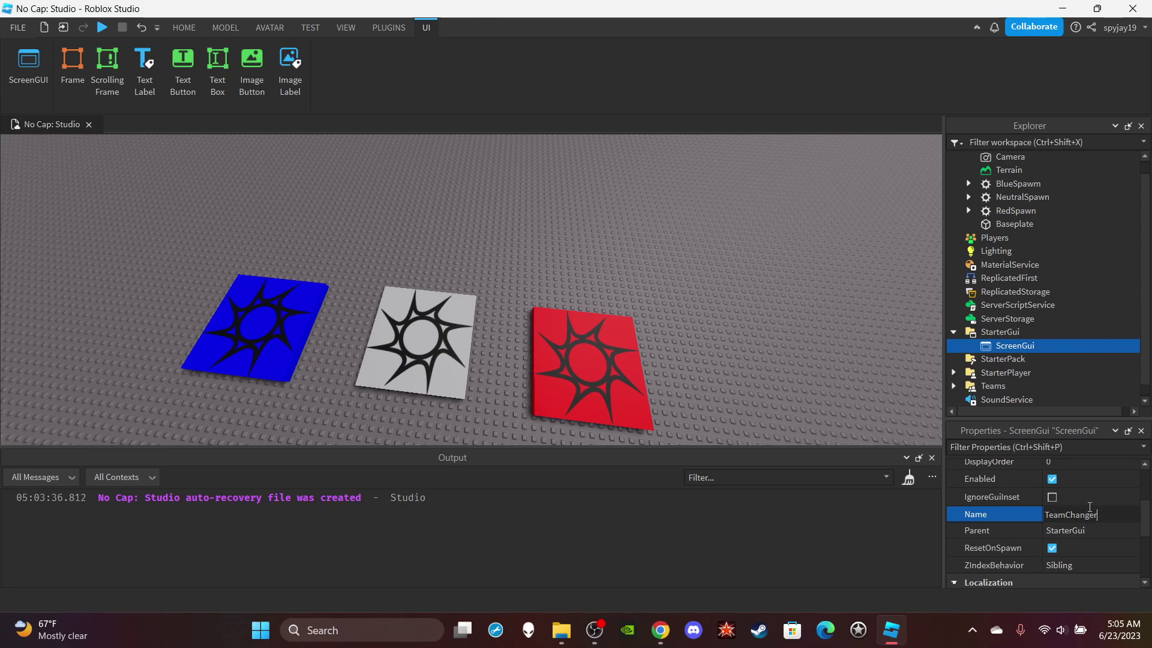
pyautogui.press('Return')
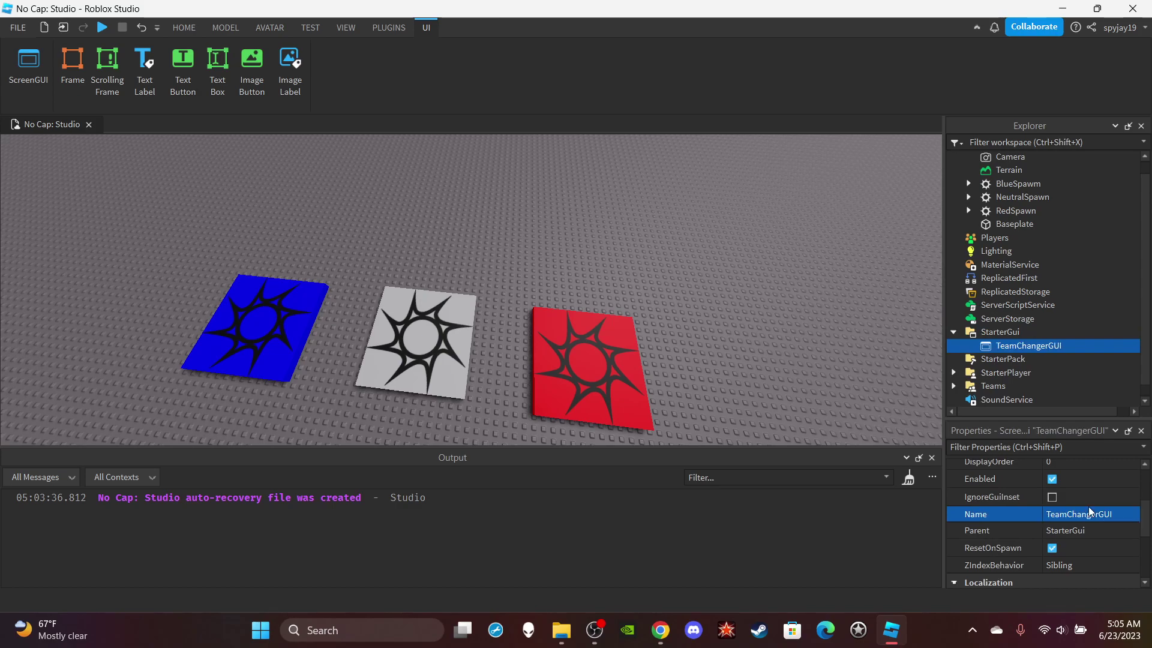
# Step: Add a TextButton to TeamChangerGUI and place it at the viewport's left edge, about 72 pixels above the bottom
pyautogui.click(1073, 345)
pyautogui.click(1020, 335)
pyautogui.click(51, 157)
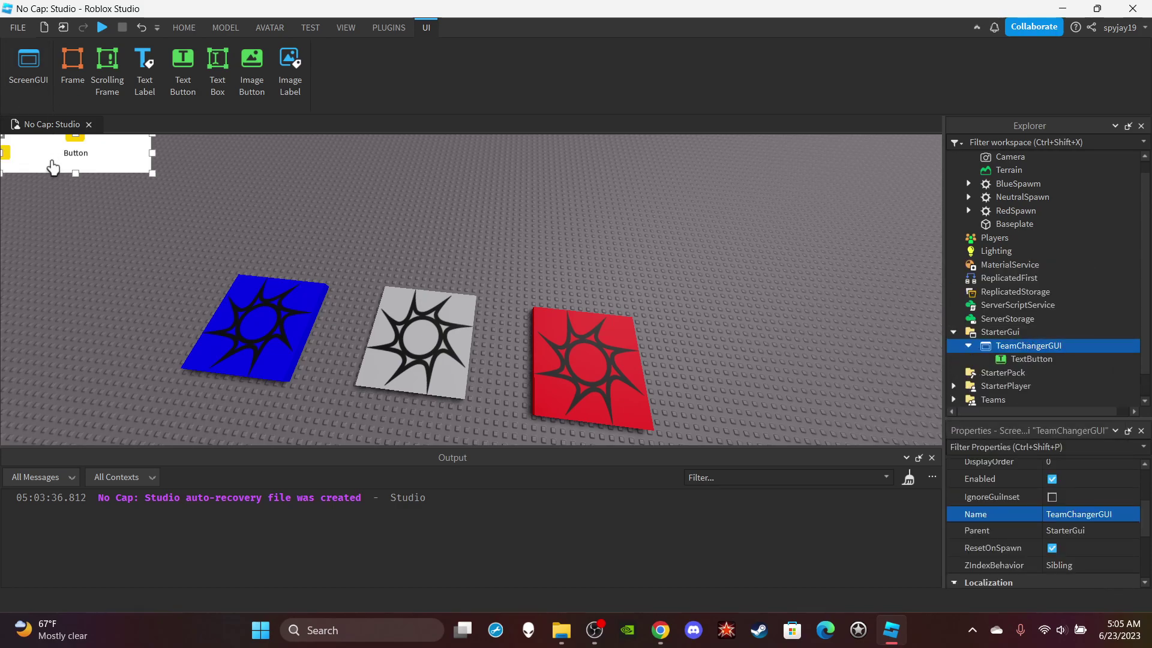
pyautogui.moveTo(52, 157); pyautogui.dragTo(52, 376)
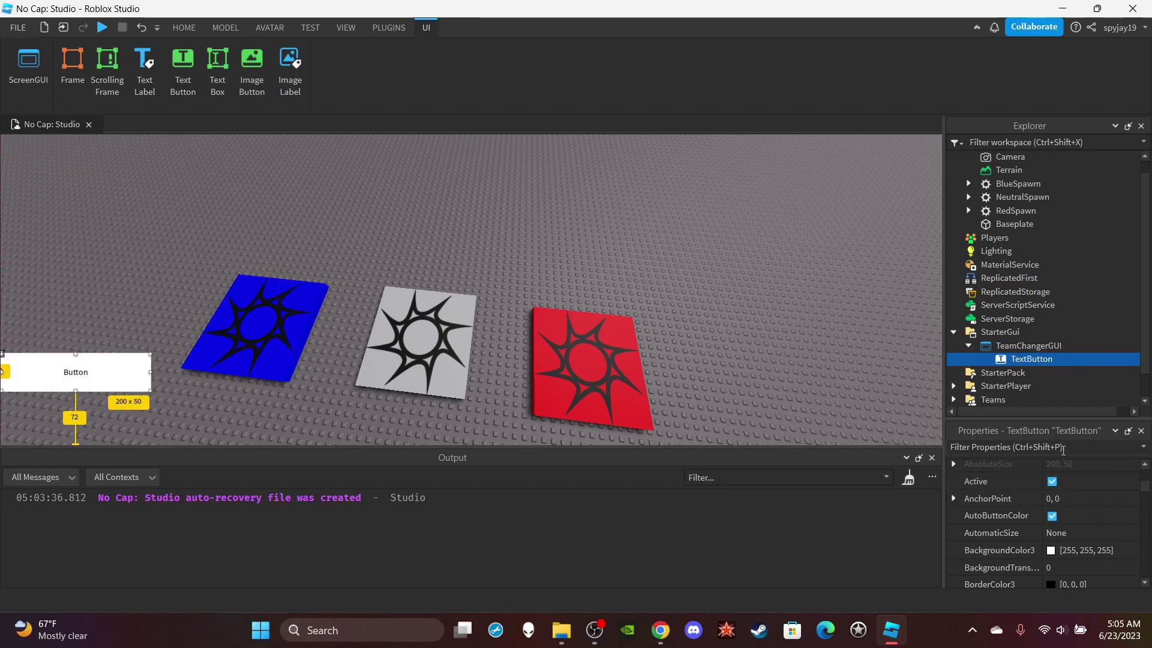
# Step: Rename the new text button TeamChangerButton
pyautogui.scroll(-2, 1080, 567)
pyautogui.click(1078, 578)
pyautogui.write('TeamChangerButton')
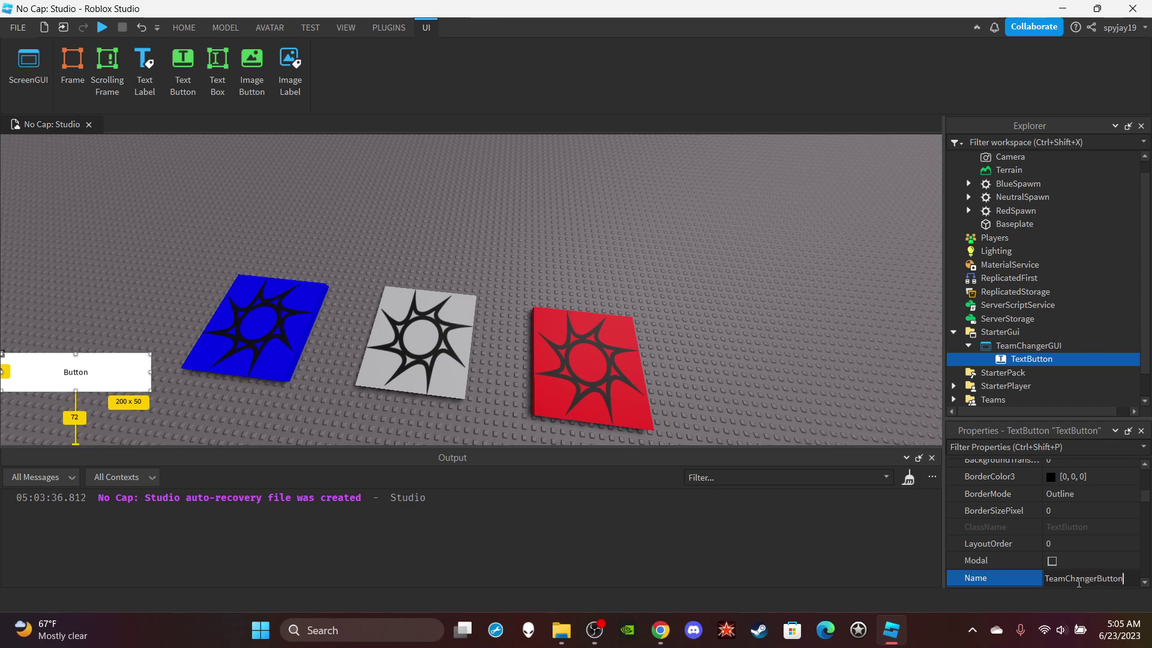
pyautogui.press('Return')
# Step: Enable TextScaled and RichText on TeamChangerButton and set its text to "Team Selection"
pyautogui.scroll(-8, 1071, 480)
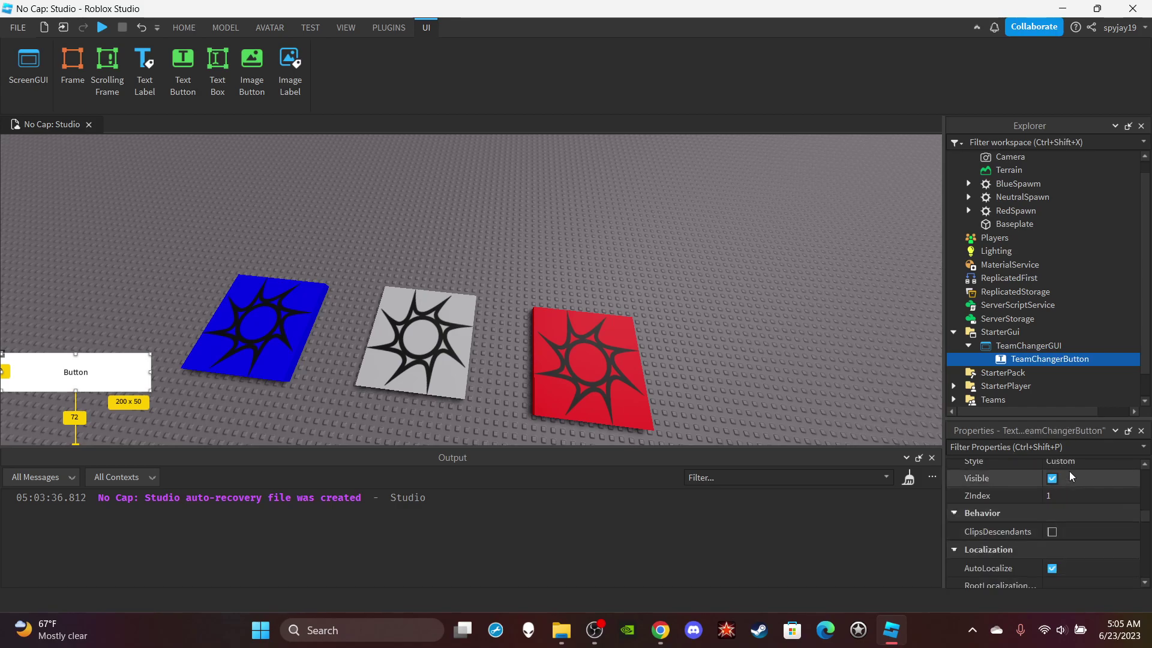
pyautogui.click(1053, 531)
pyautogui.scroll(3, 1064, 530)
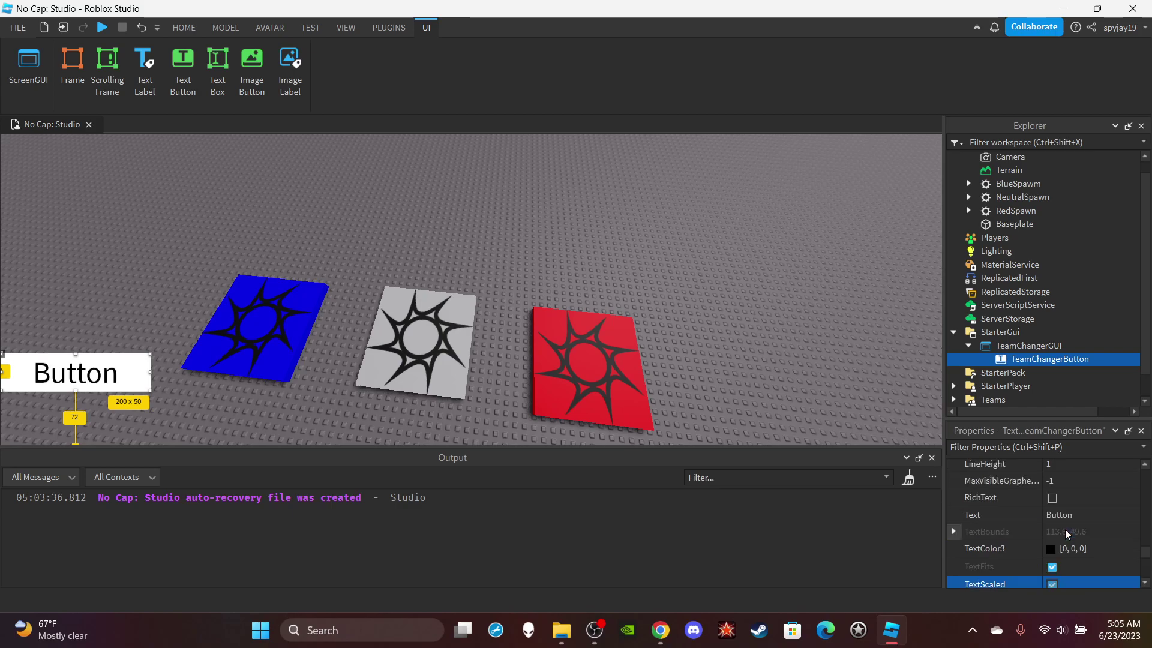
pyautogui.click(1071, 516)
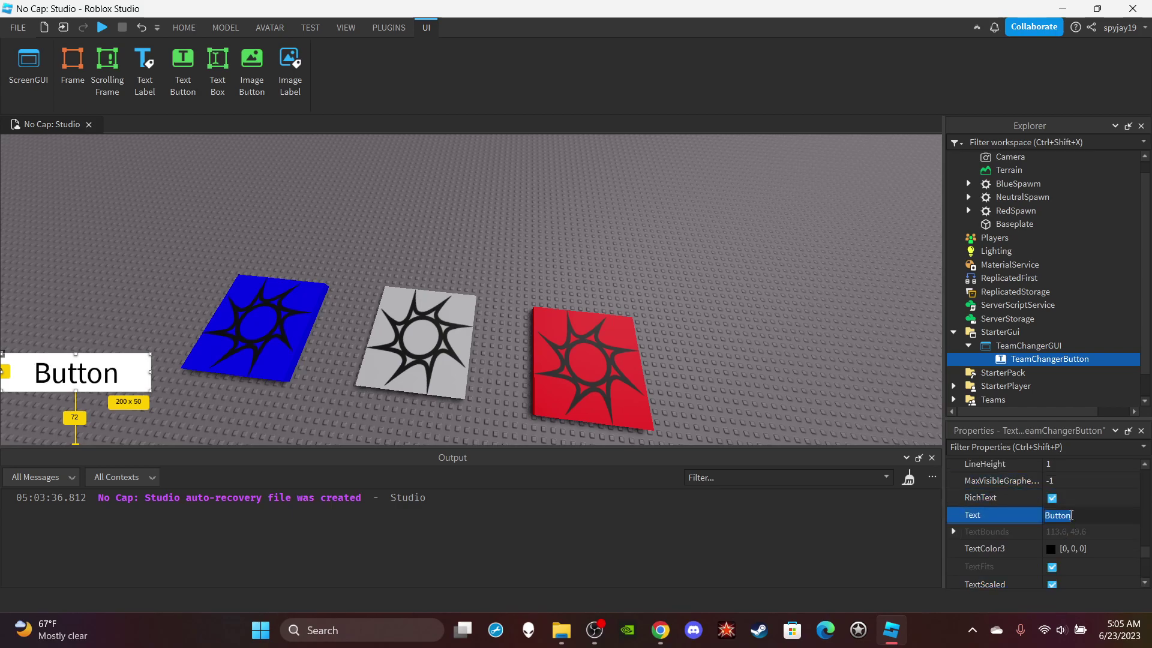
pyautogui.write('Team Selection')
pyautogui.press('Return')
# Step: Make the font of the "Team Selection" button text bold
pyautogui.scroll(3, 1070, 514)
pyautogui.scroll(-1, 1070, 532)
pyautogui.click(1055, 539)
# Step: Set the BackgroundColor3 of TeamChangerButton to dark grey [94, 94, 94]
pyautogui.scroll(10, 1053, 538)
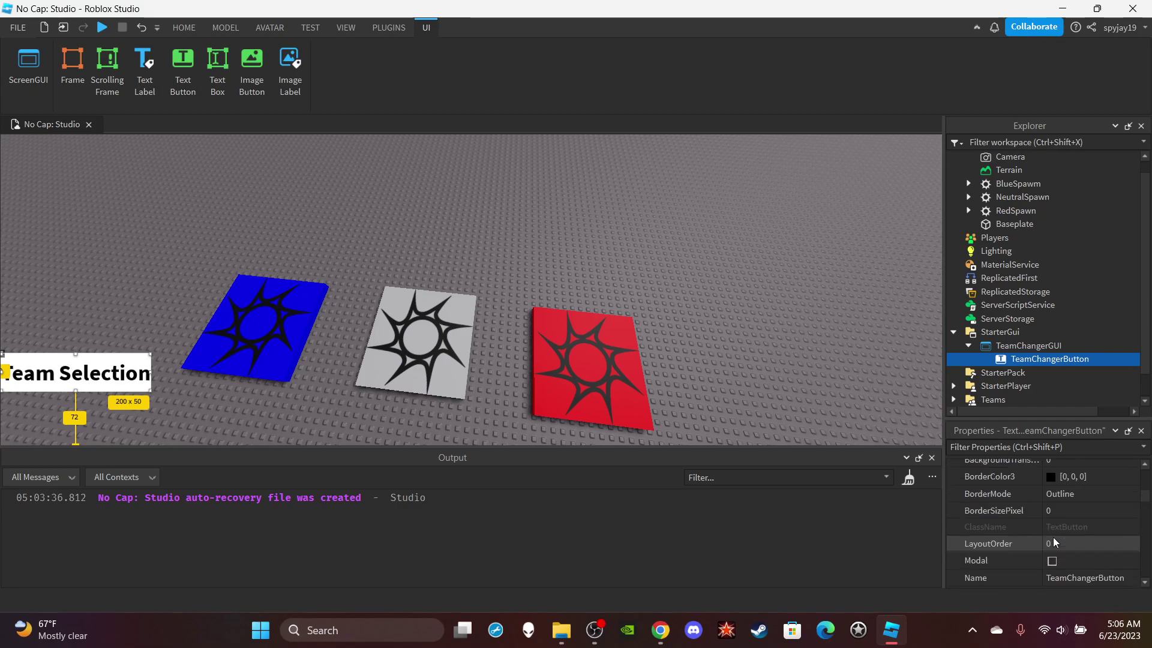
pyautogui.click(1051, 551)
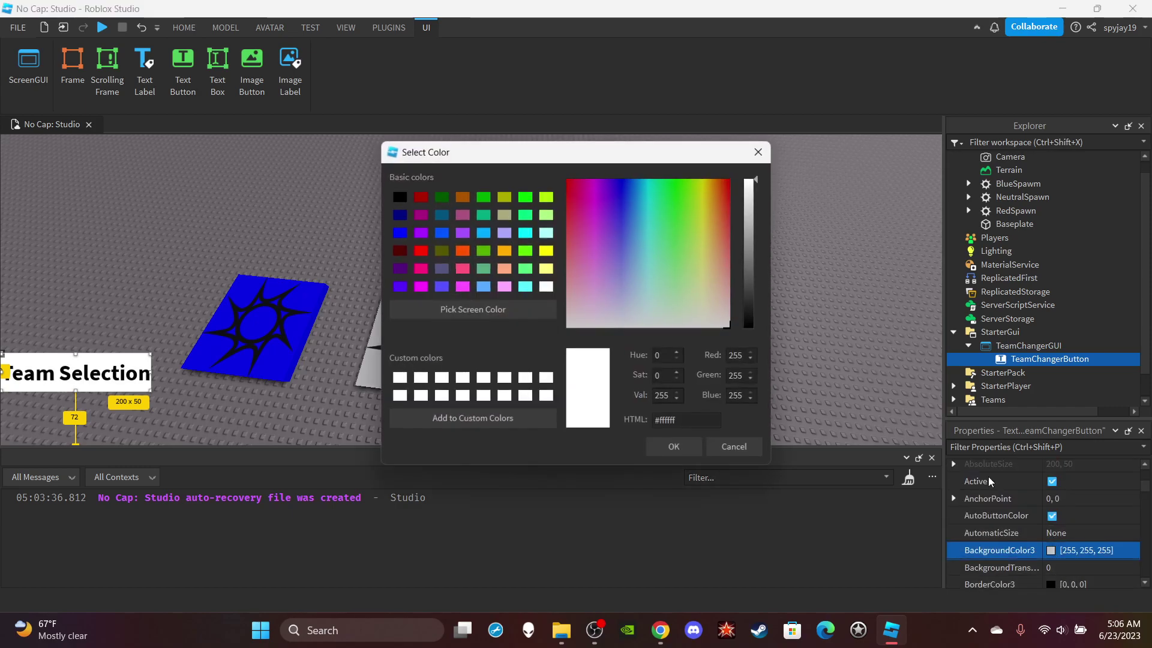
pyautogui.click(400, 232)
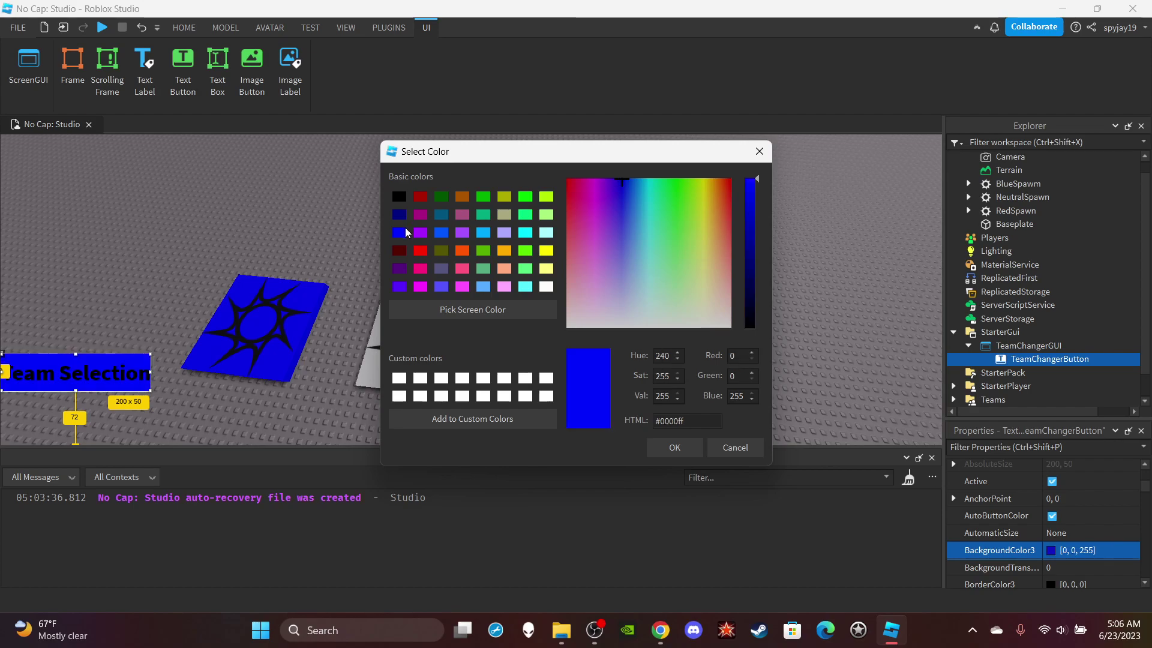
pyautogui.click(546, 287)
pyautogui.moveTo(755, 231); pyautogui.dragTo(755, 276)
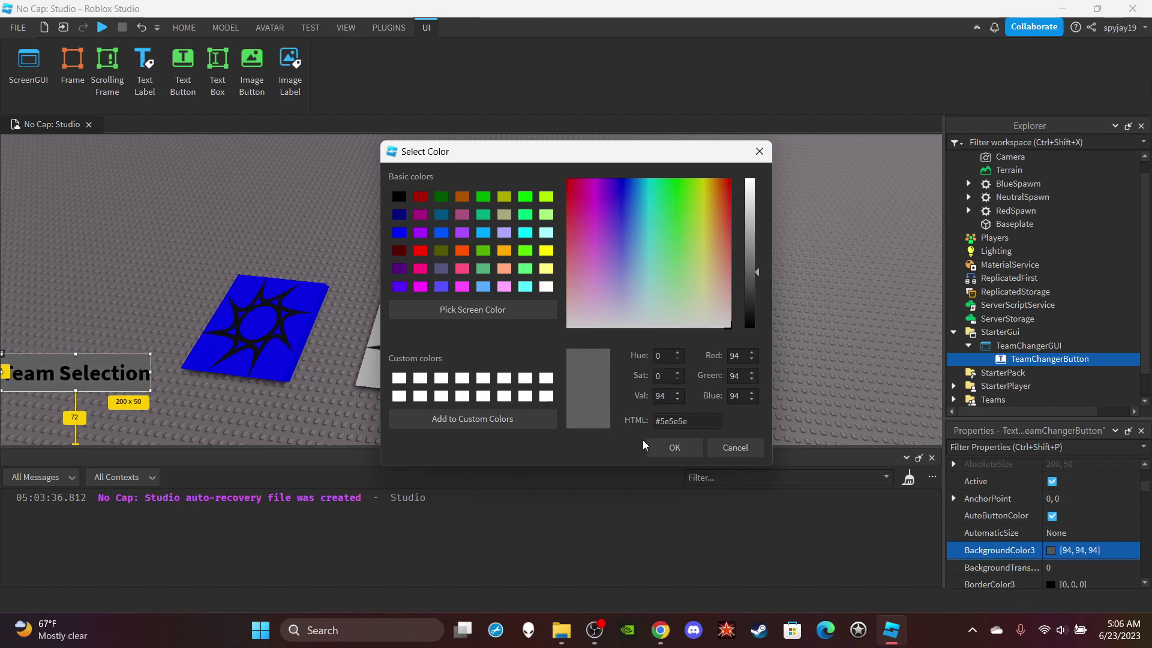
pyautogui.click(670, 449)
# Step: Give the button text a white outline with TextStrokeColor3 [255, 255, 255] and TextStrokeTransparency 0, and deselect the button
pyautogui.scroll(-8, 1082, 549)
pyautogui.scroll(-5, 1071, 504)
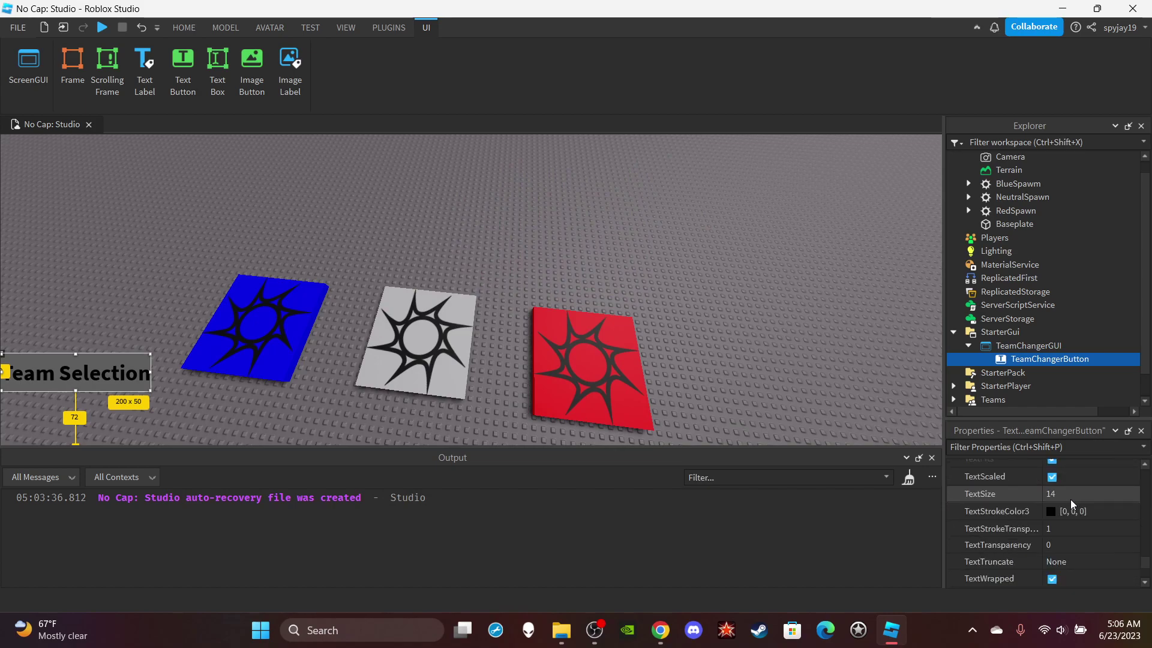
pyautogui.click(1056, 511)
pyautogui.click(546, 287)
pyautogui.click(674, 448)
pyautogui.click(1062, 529)
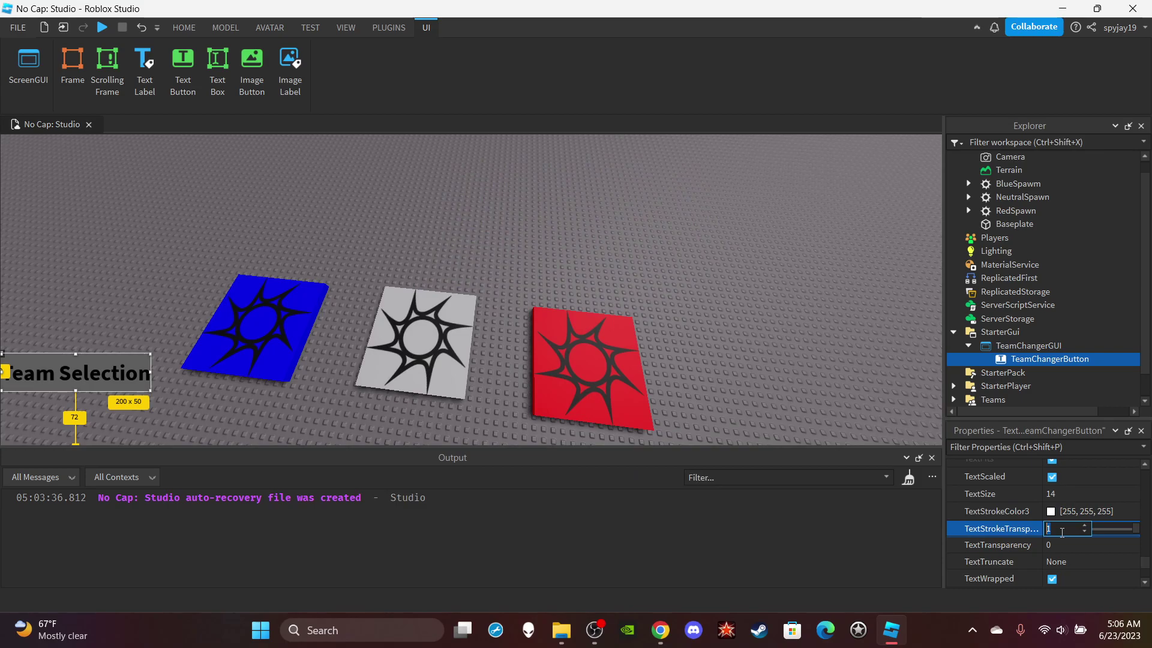
pyautogui.write('0')
pyautogui.press('Return')
pyautogui.click(84, 329)
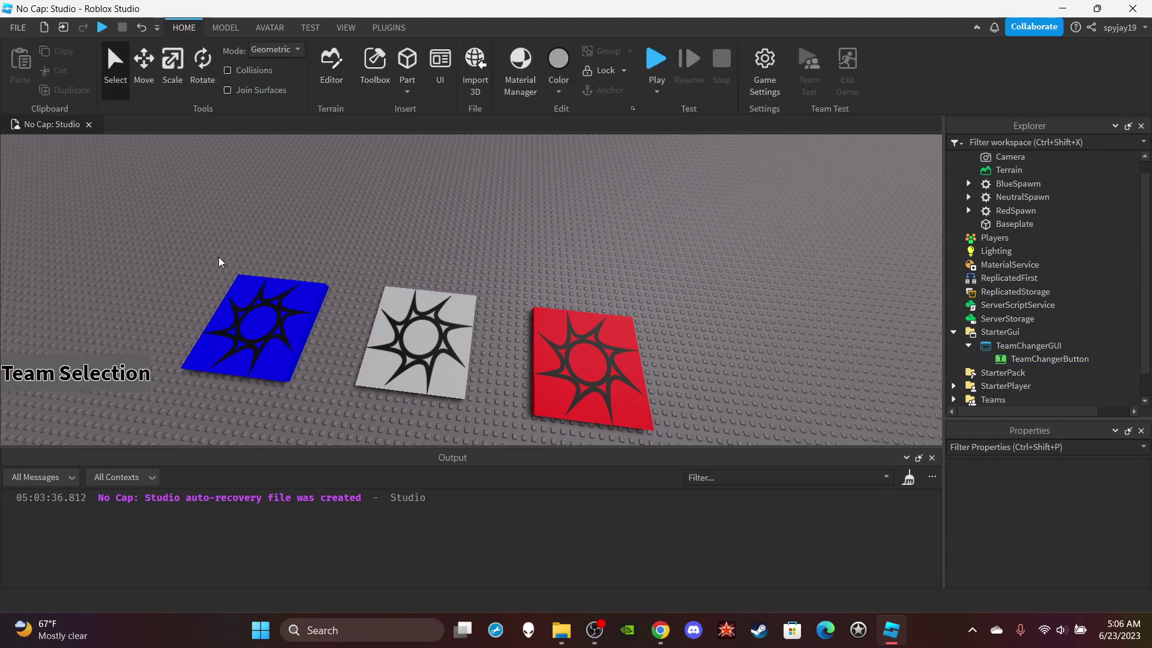
pyautogui.moveTo(220, 263); pyautogui.dragTo(219, 263, button='right')
# Step: Add a Script to TeamChangerButton and move it directly under TeamChangerGUI
pyautogui.click(1068, 359)
pyautogui.click(1090, 360)
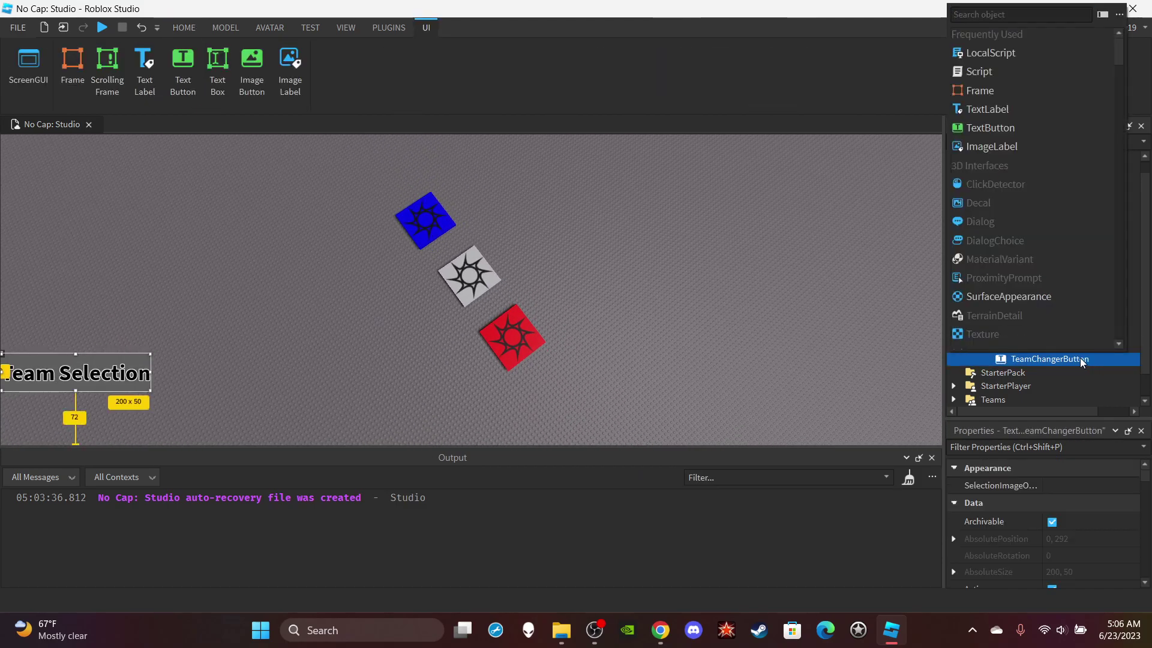
pyautogui.click(996, 72)
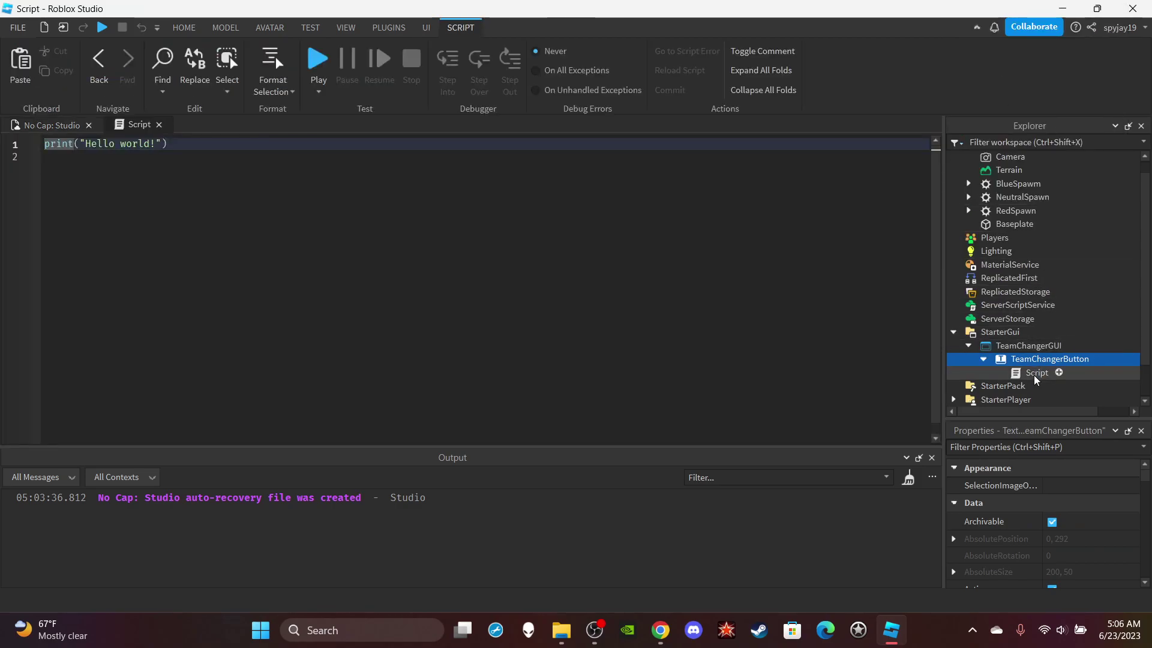
pyautogui.hotkey('ctrl', 'a')
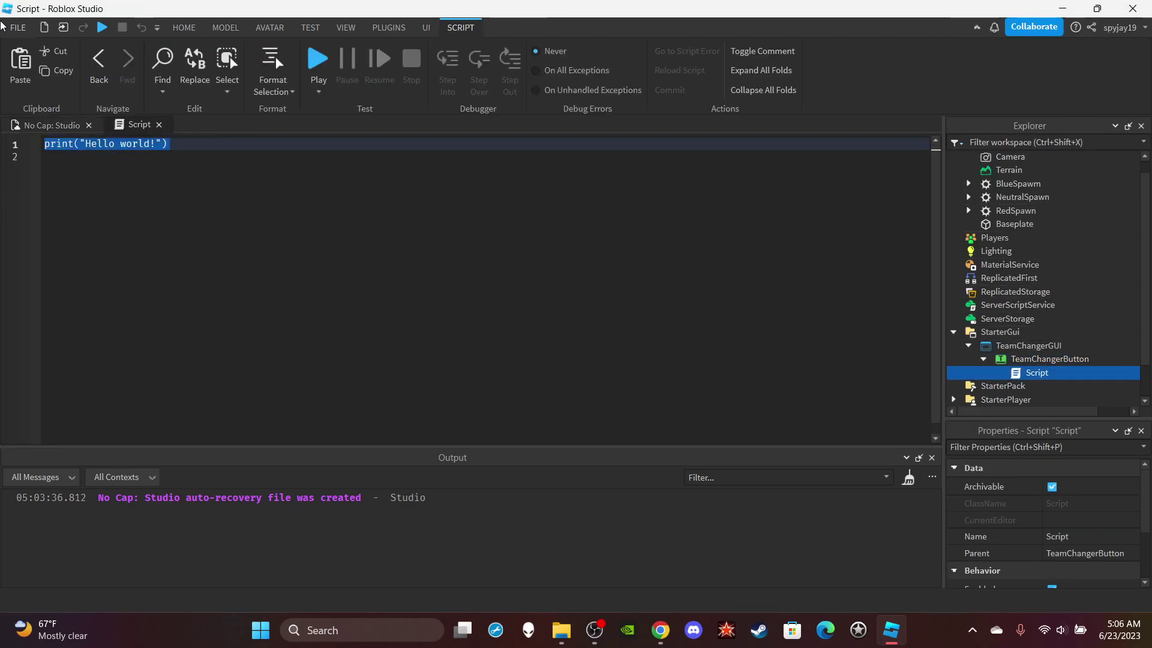
pyautogui.moveTo(1032, 372); pyautogui.dragTo(1036, 348)
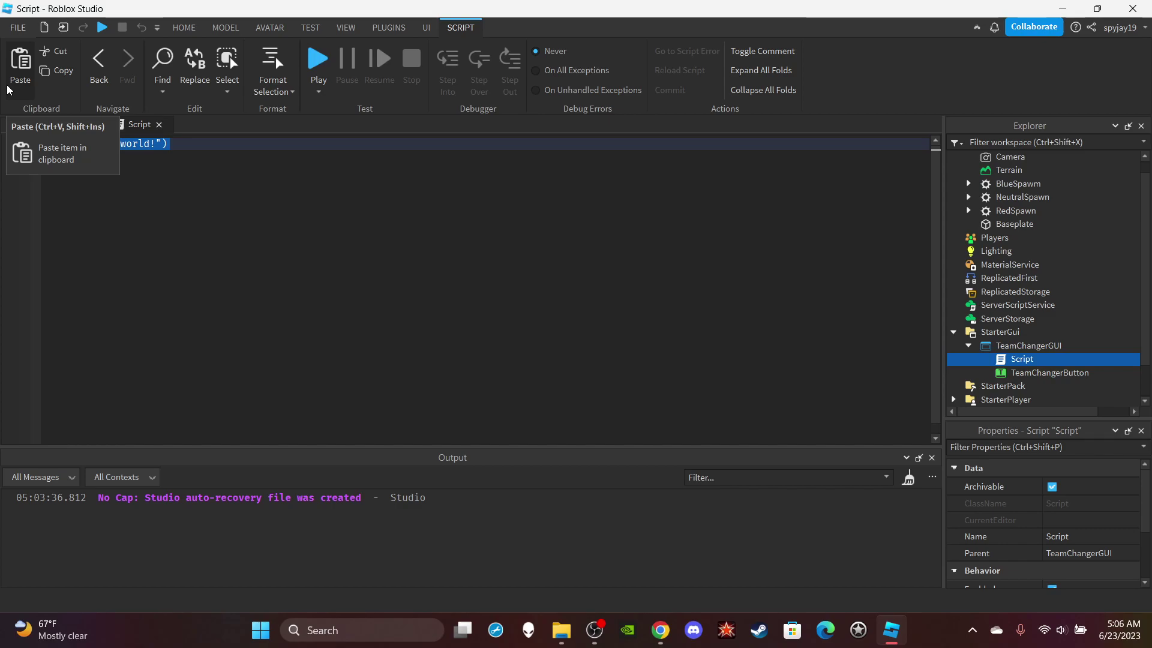
# Step: Replace the script's default code with a function connected to script.Parent.TeamChangerButton.MouseButton1Click, and begin its body with "script"
pyautogui.write('script.Parent.')
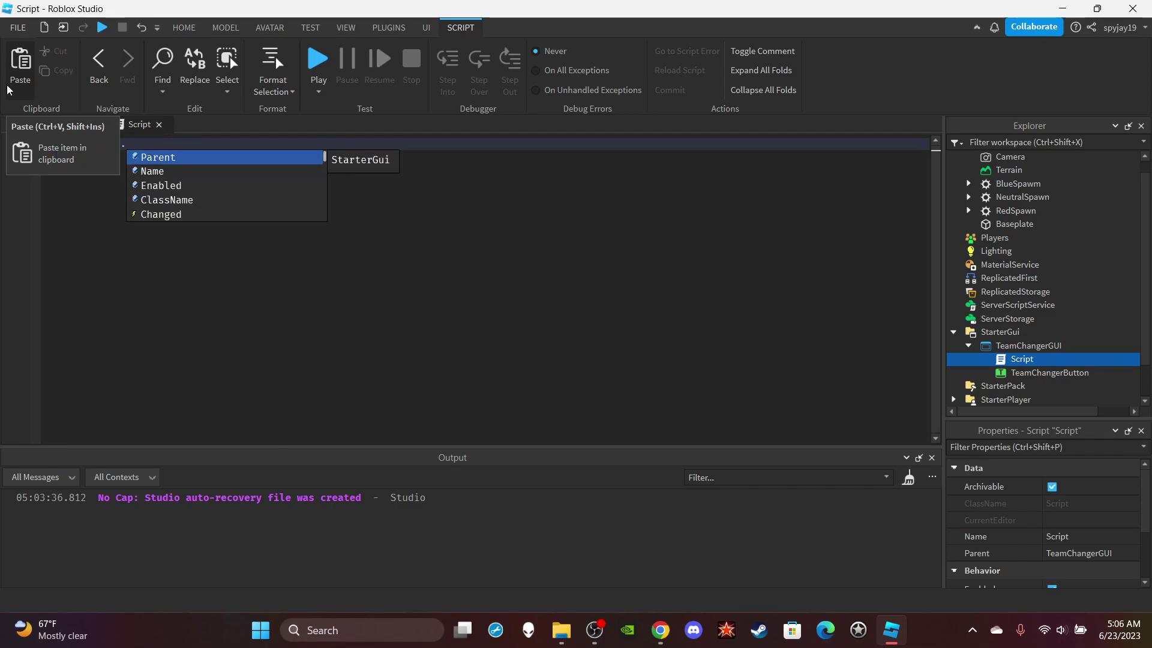
pyautogui.write('TeamChangerButton.MouseButton1Click:')
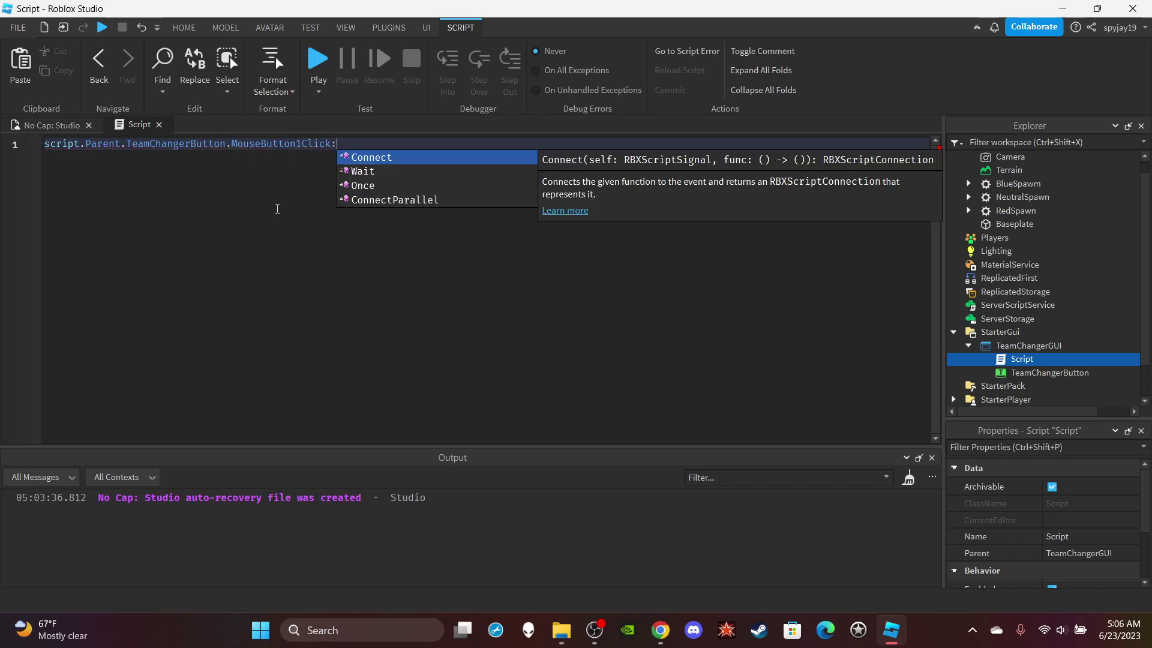
pyautogui.write('Connect(function()')
pyautogui.press('Return')
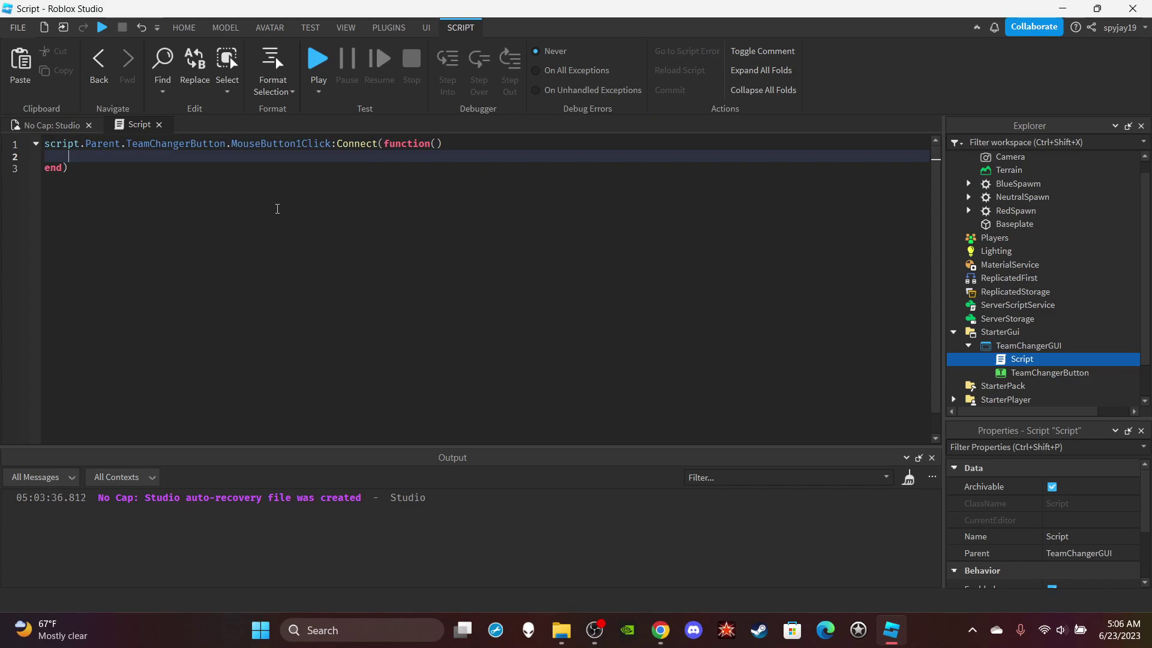
pyautogui.write('script')
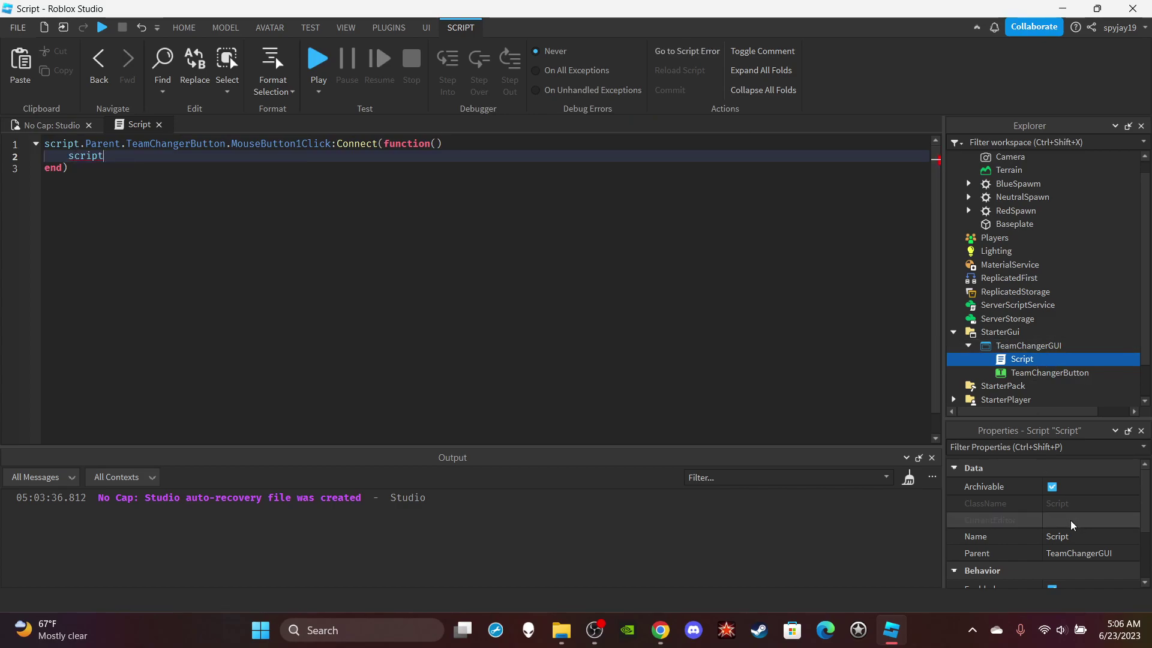
# Step: Rename the script TeamChangerScript
pyautogui.click(1074, 537)
pyautogui.write('TeamChangerScript')
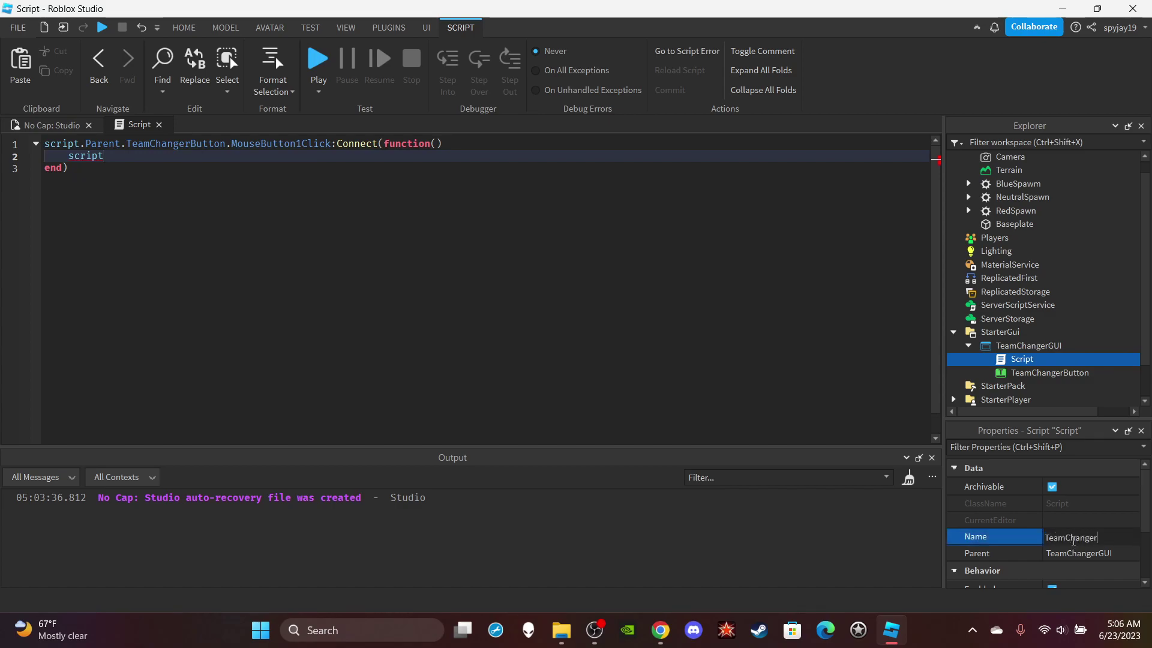
pyautogui.press('Return')
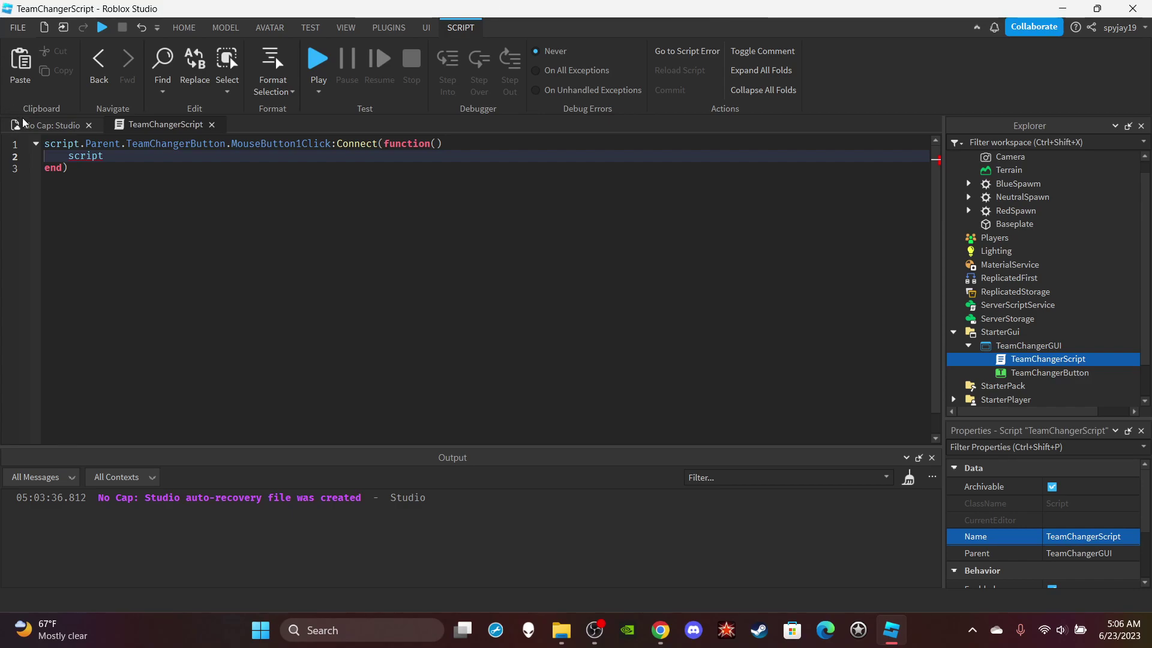
# Step: Add a Frame to TeamChangerGUI, resize it to about 374 x 58 and place it near the middle of the viewport
pyautogui.hotkey('ctrl', 'Tab')
pyautogui.click(1073, 346)
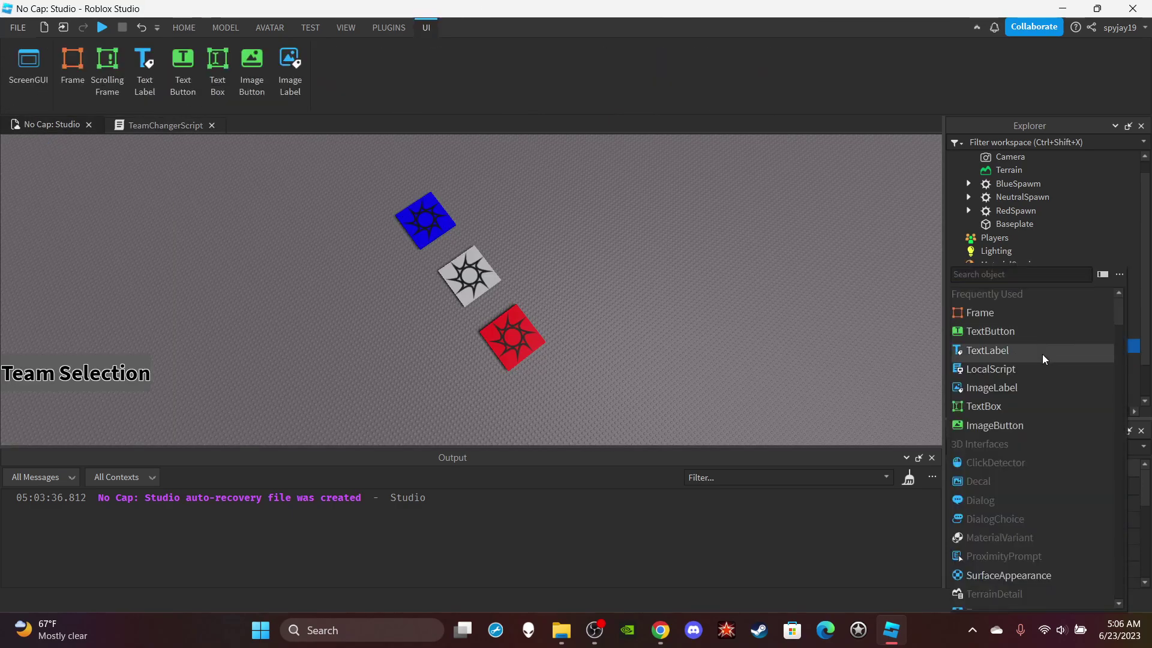
pyautogui.click(1014, 330)
pyautogui.click(37, 183)
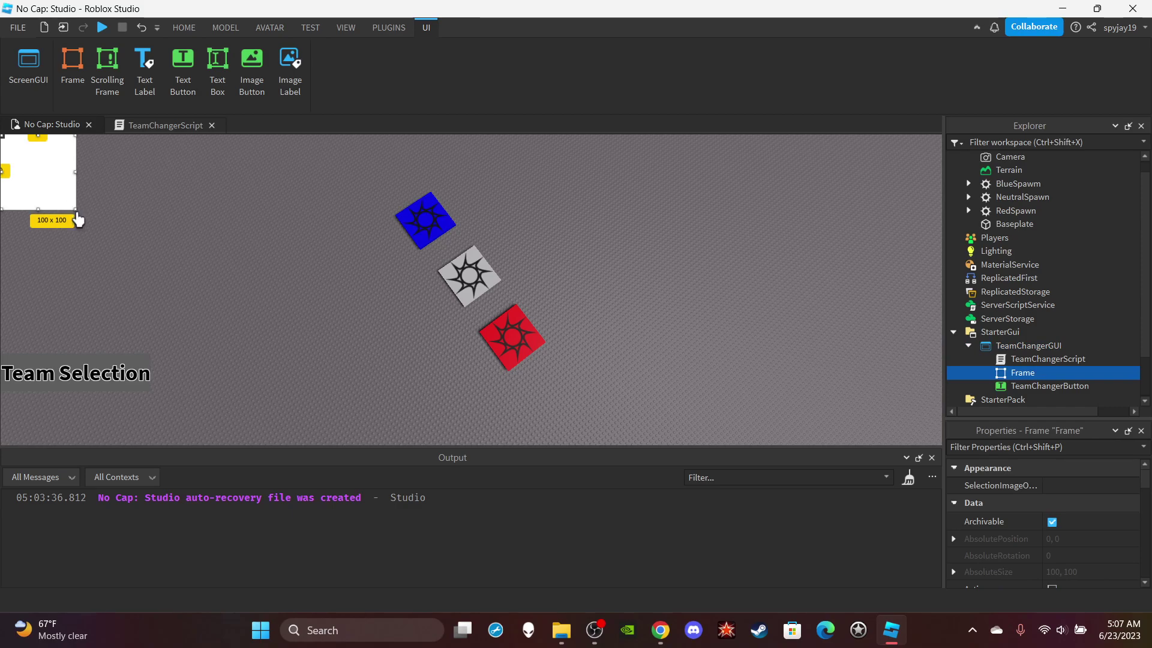
pyautogui.moveTo(77, 213); pyautogui.dragTo(583, 335)
# Step: Rename the new frame TeamChangerFrame
pyautogui.scroll(-5, 1100, 546)
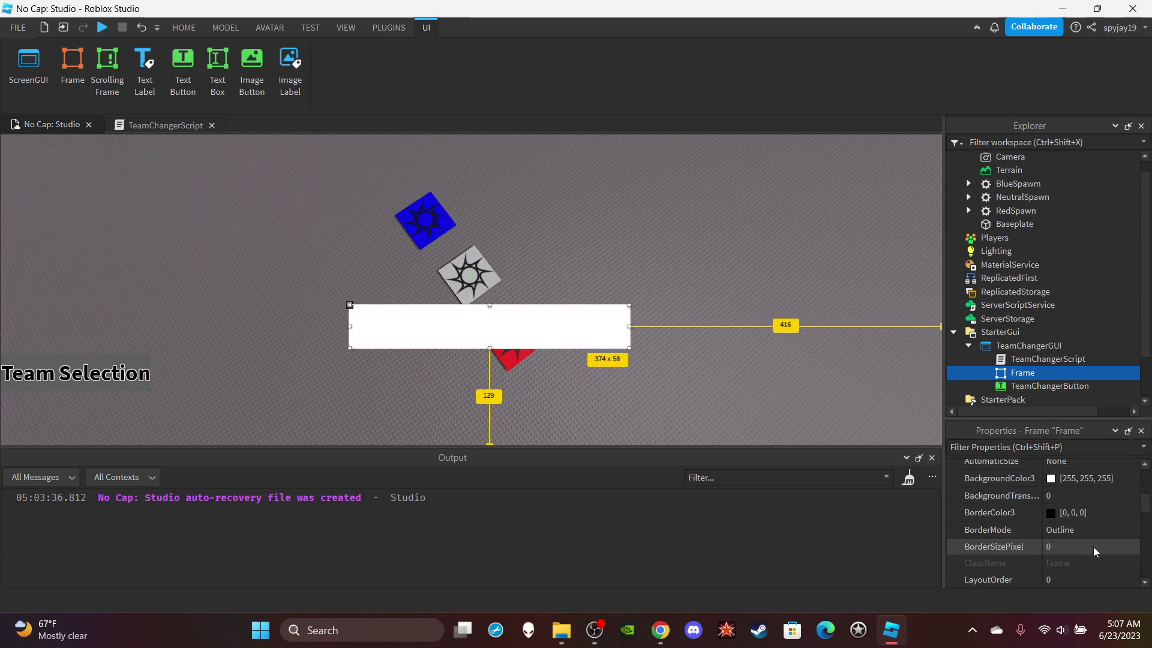
pyautogui.click(1094, 546)
pyautogui.write('TeamCh')
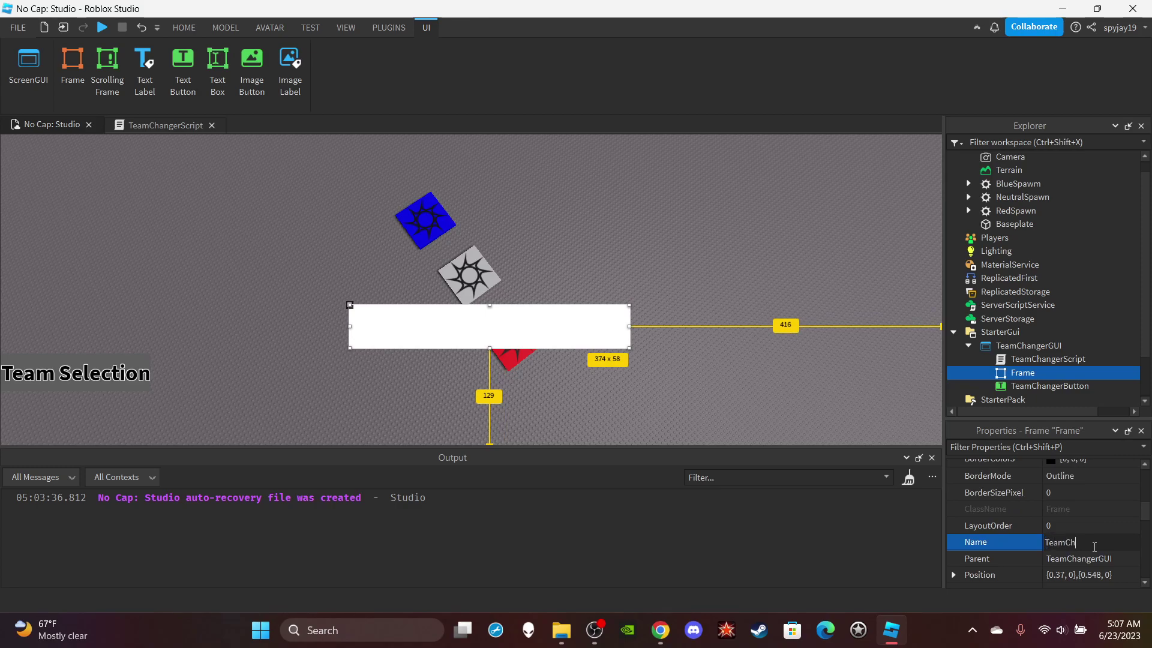
pyautogui.write('angerFrame')
pyautogui.press('Return')
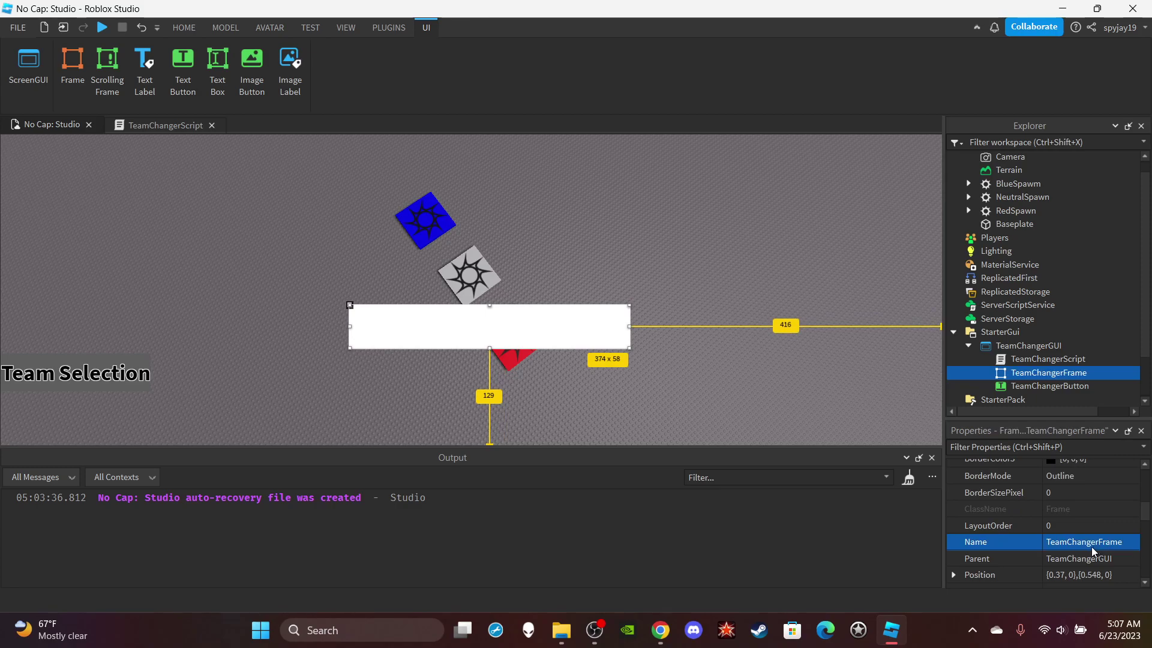
# Step: In TeamChangerScript, complete the function body as script.Parent.TeamChangerFrame.Visible = script.Parent.TeamChangerFrame.Visible
pyautogui.doubleClick(1044, 359)
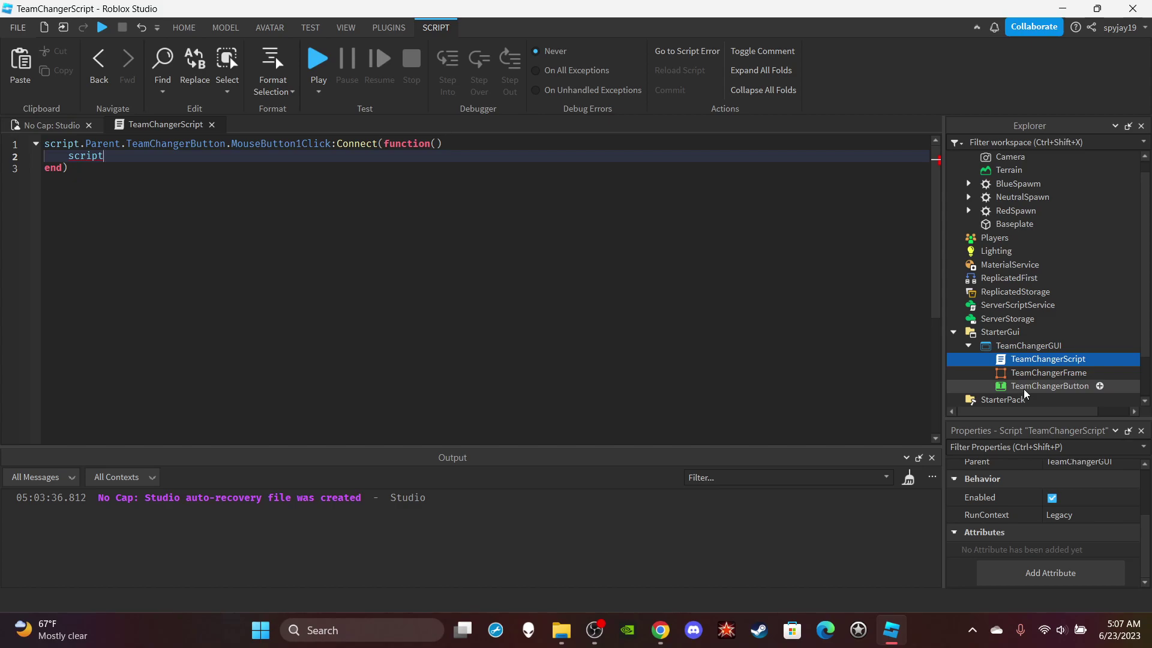
pyautogui.click(176, 163)
pyautogui.click(181, 158)
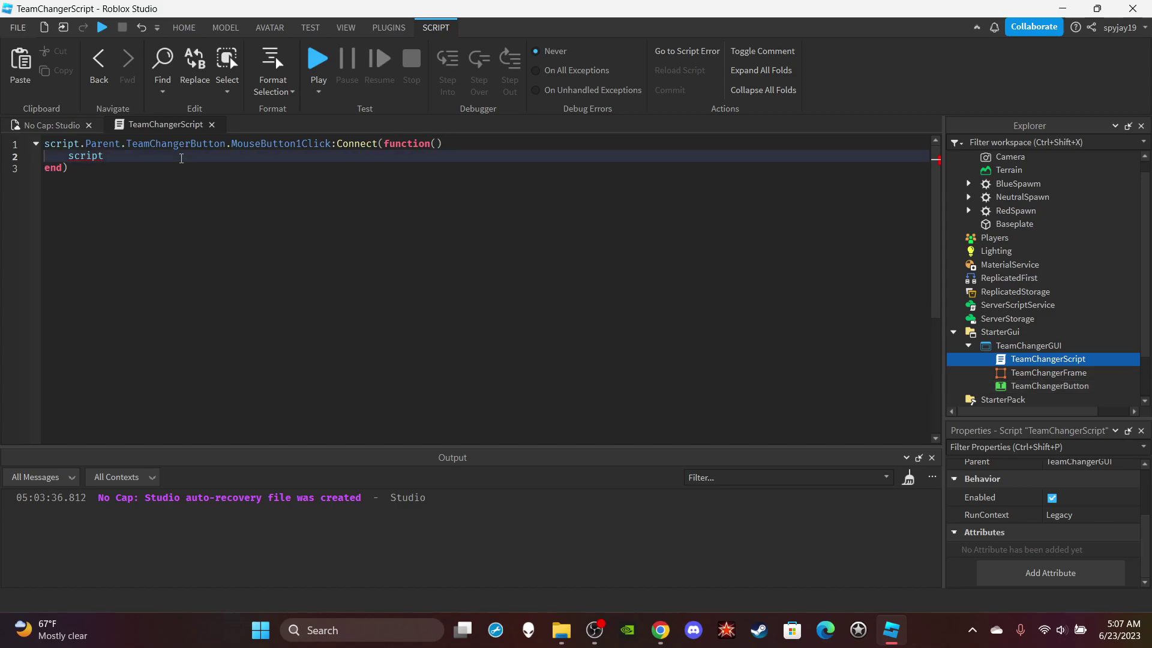
pyautogui.write('.')
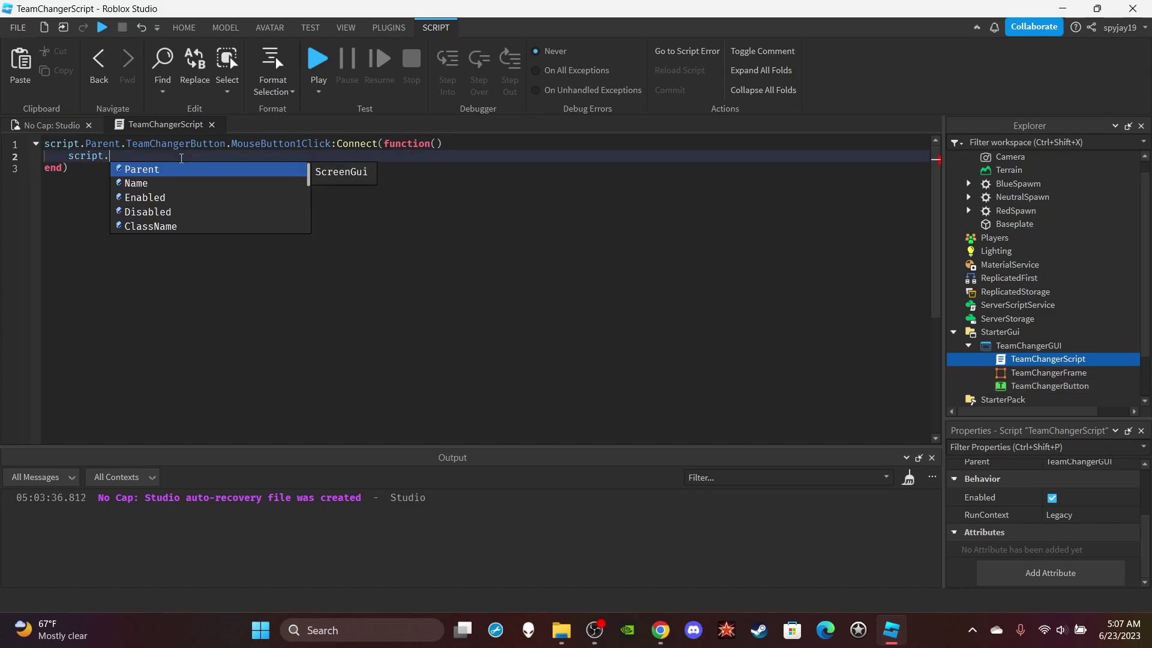
pyautogui.write('Parent.Te')
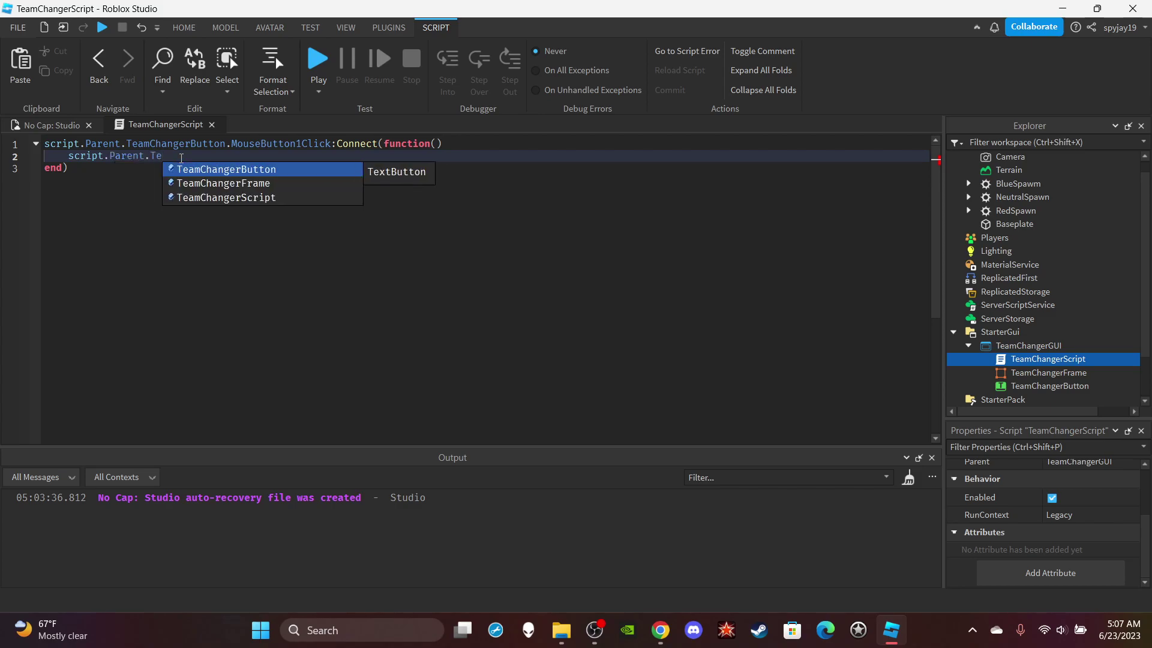
pyautogui.write('amChangerFrame.Visible = script.Parent')
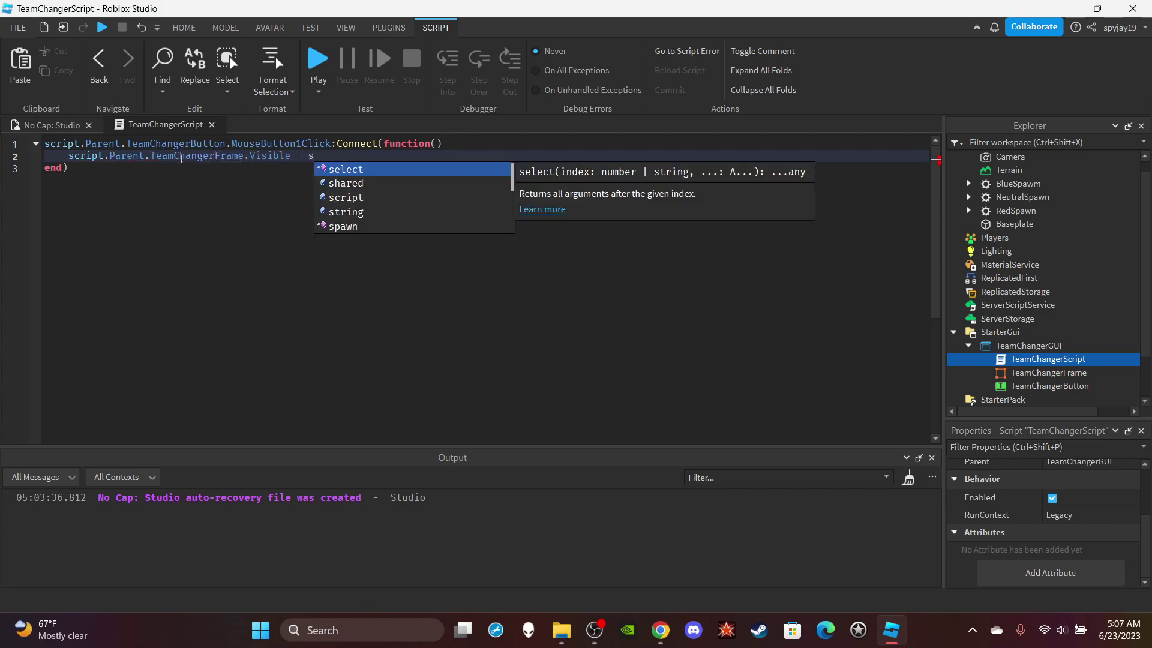
pyautogui.write('eamChangerFrame.')
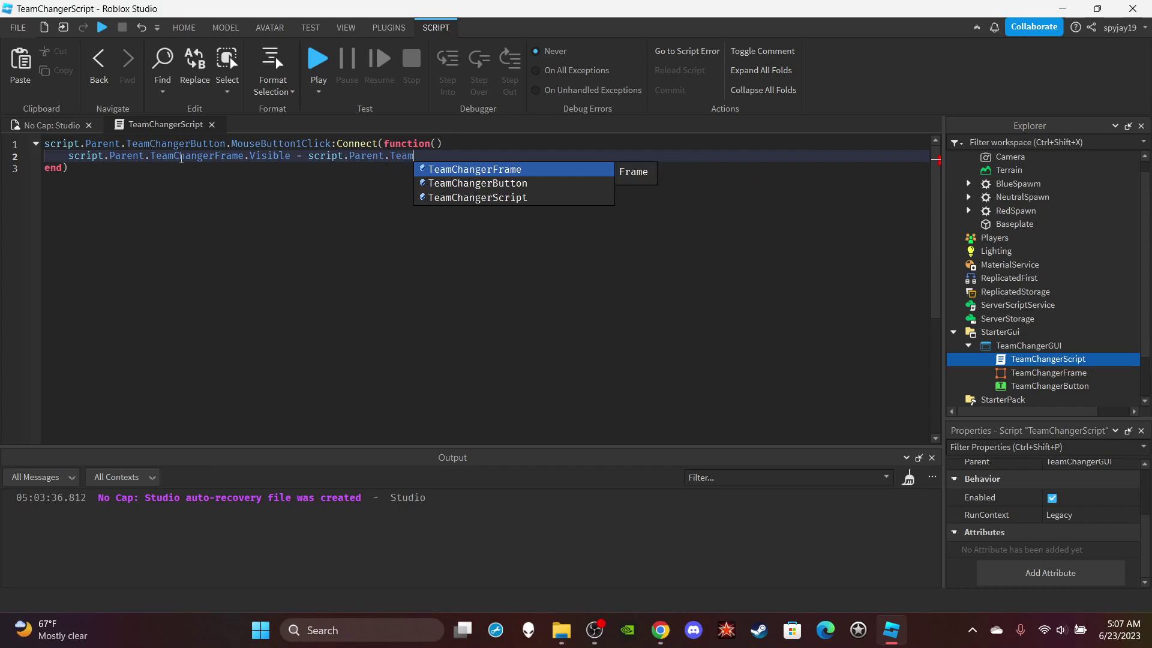
pyautogui.press('Tab')
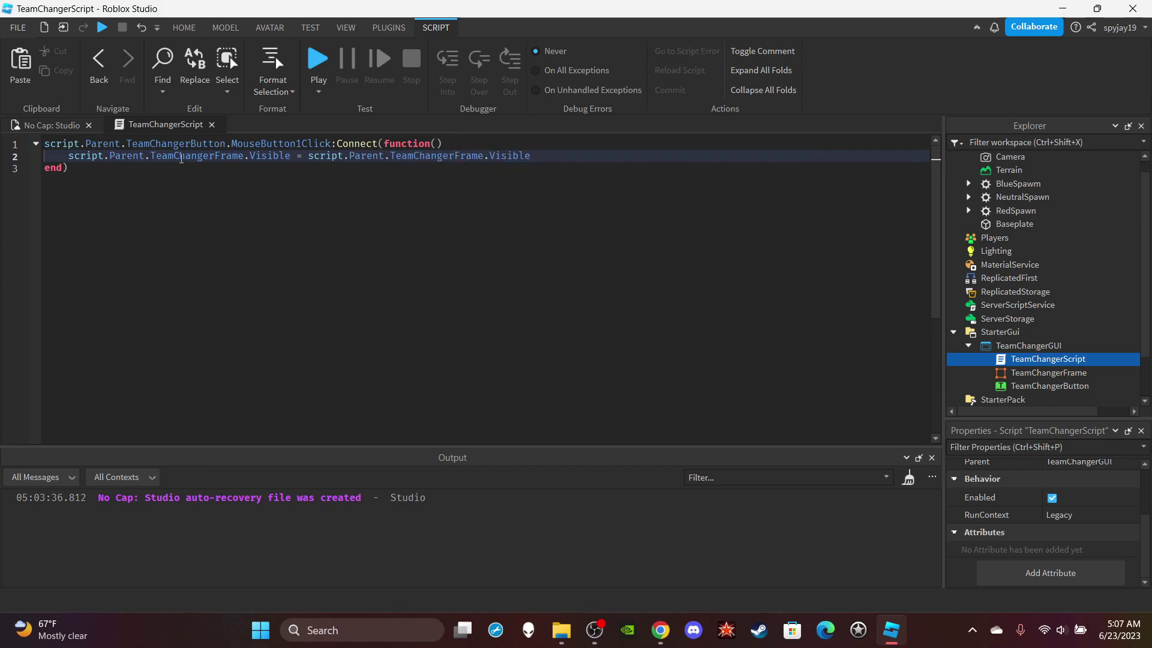
# Step: Insert "not" before the assigned script.Parent.TeamChangerFrame.Visible so that the function toggles the frame's visibility
pyautogui.click(306, 157)
pyautogui.write('not')
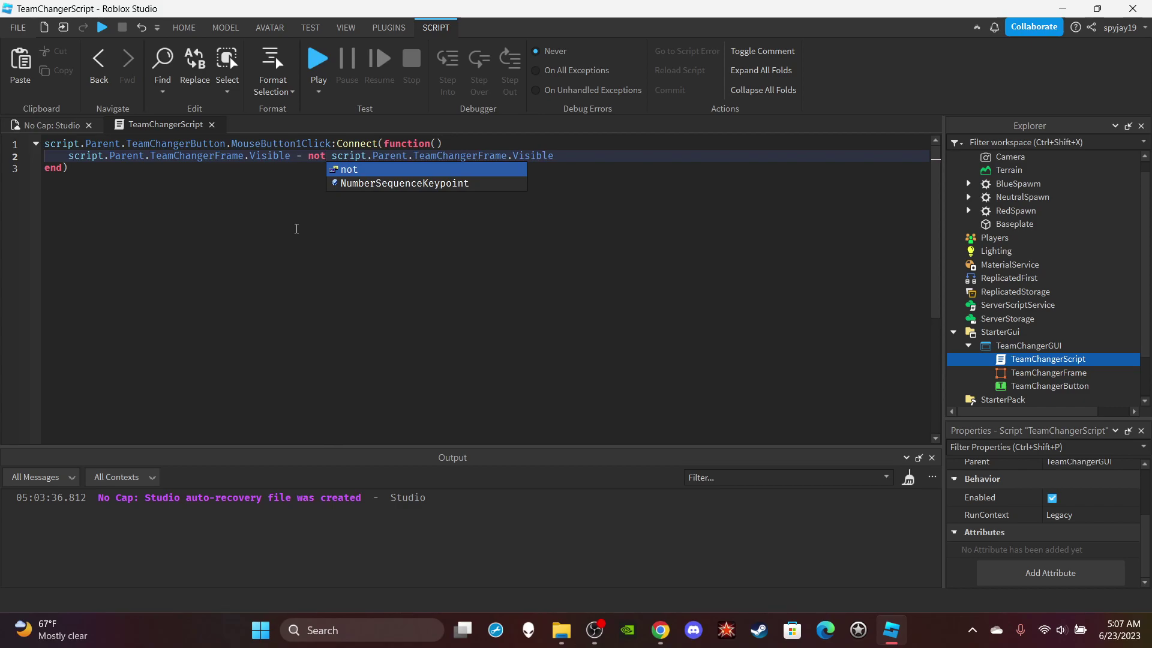
pyautogui.click(188, 216)
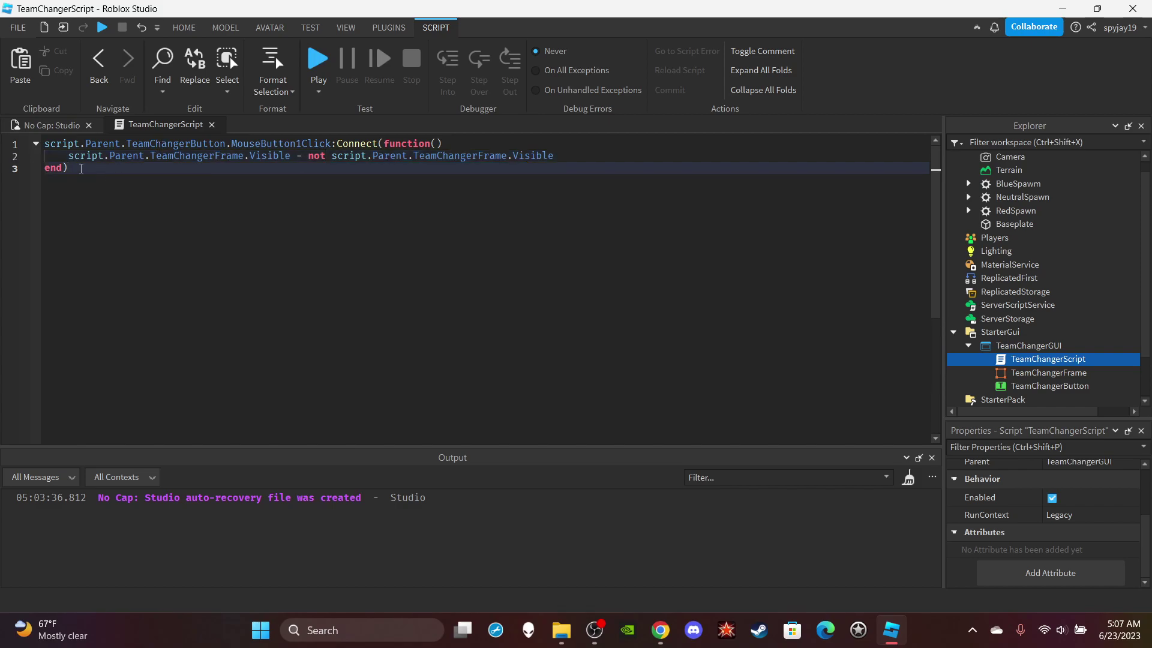
# Step: Back in the place view, add a UIGridLayout and a TextButton inside TeamChangerFrame
pyautogui.click(53, 128)
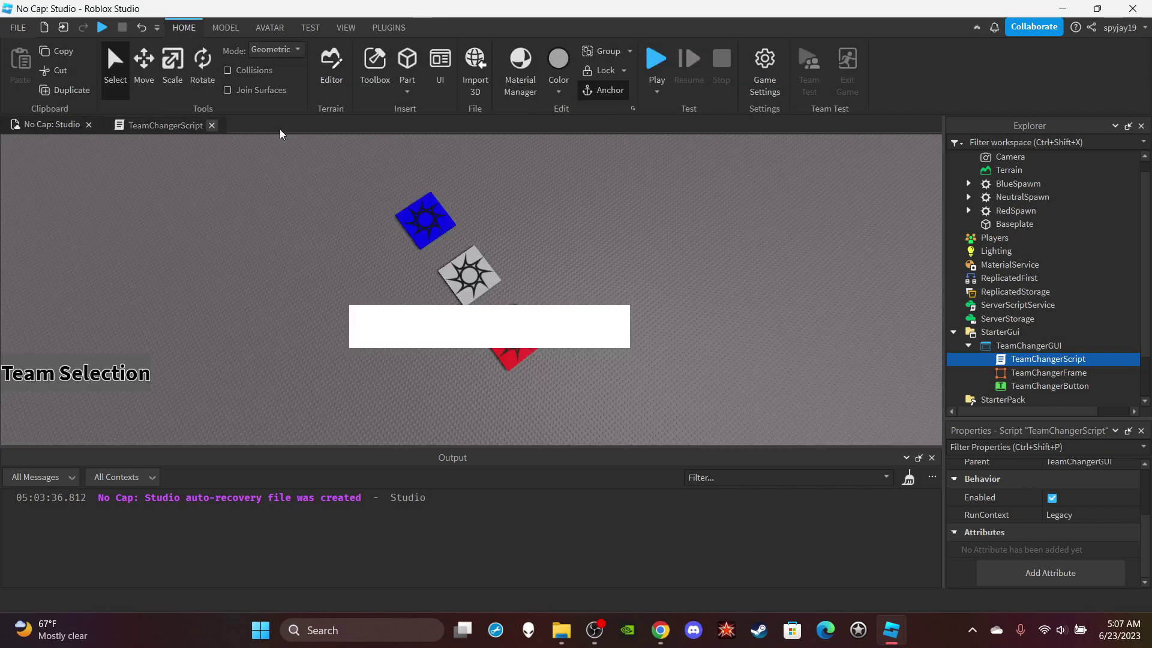
pyautogui.click(1027, 373)
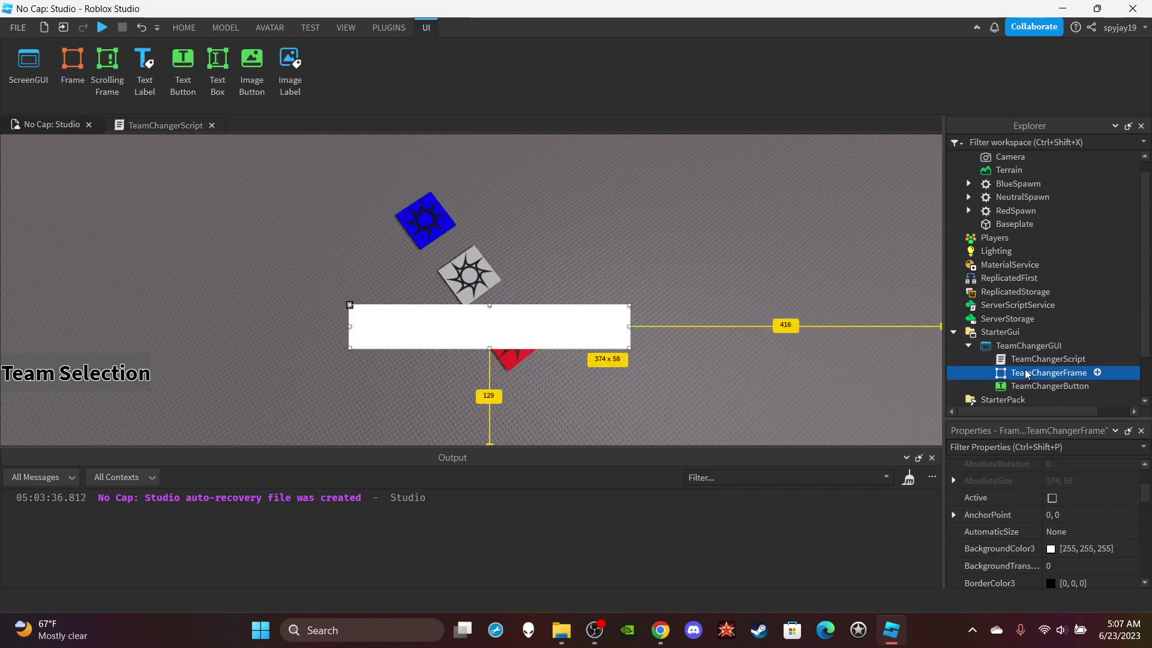
pyautogui.click(1097, 372)
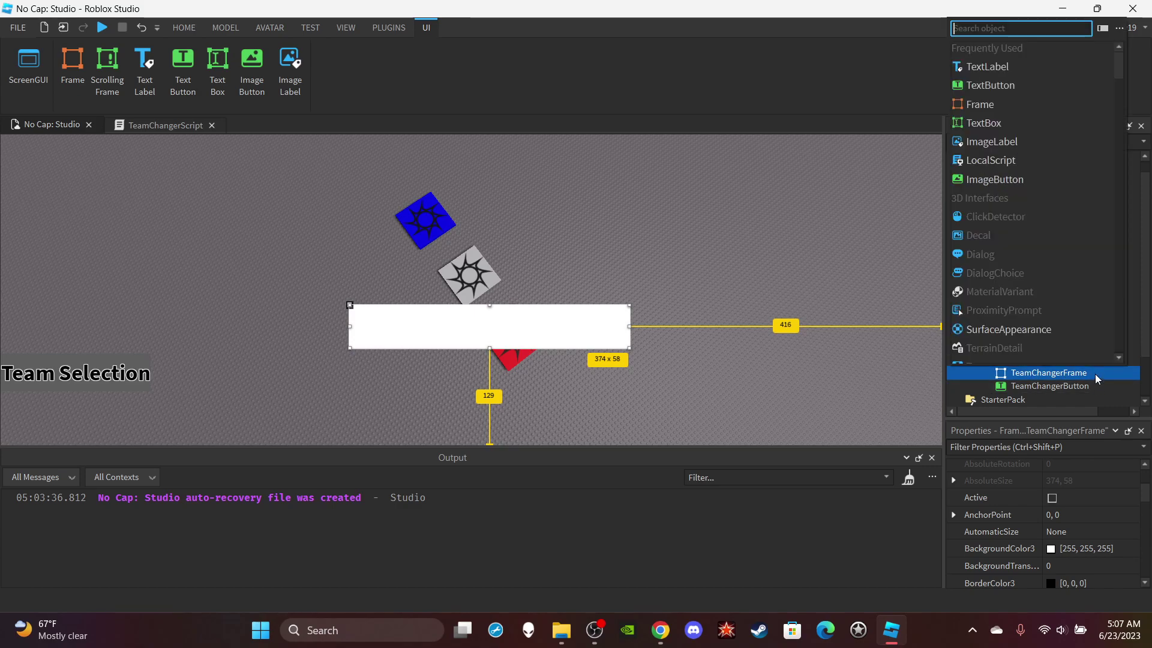
pyautogui.scroll(-10, 1090, 343)
pyautogui.click(1014, 69)
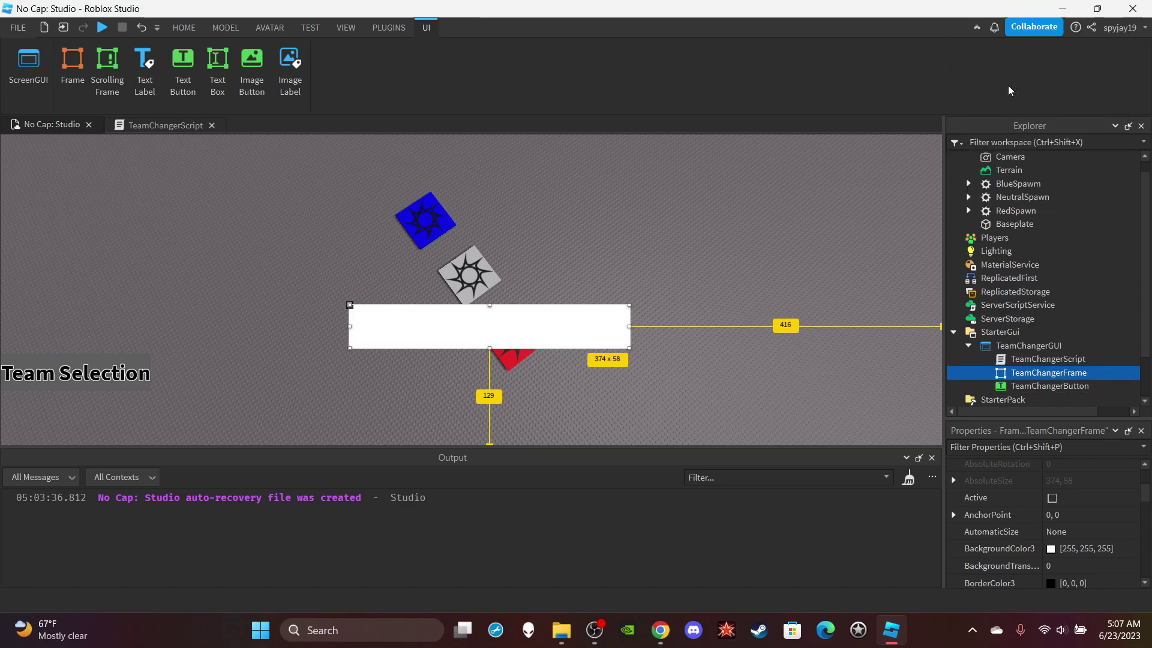
pyautogui.click(1096, 373)
pyautogui.click(987, 85)
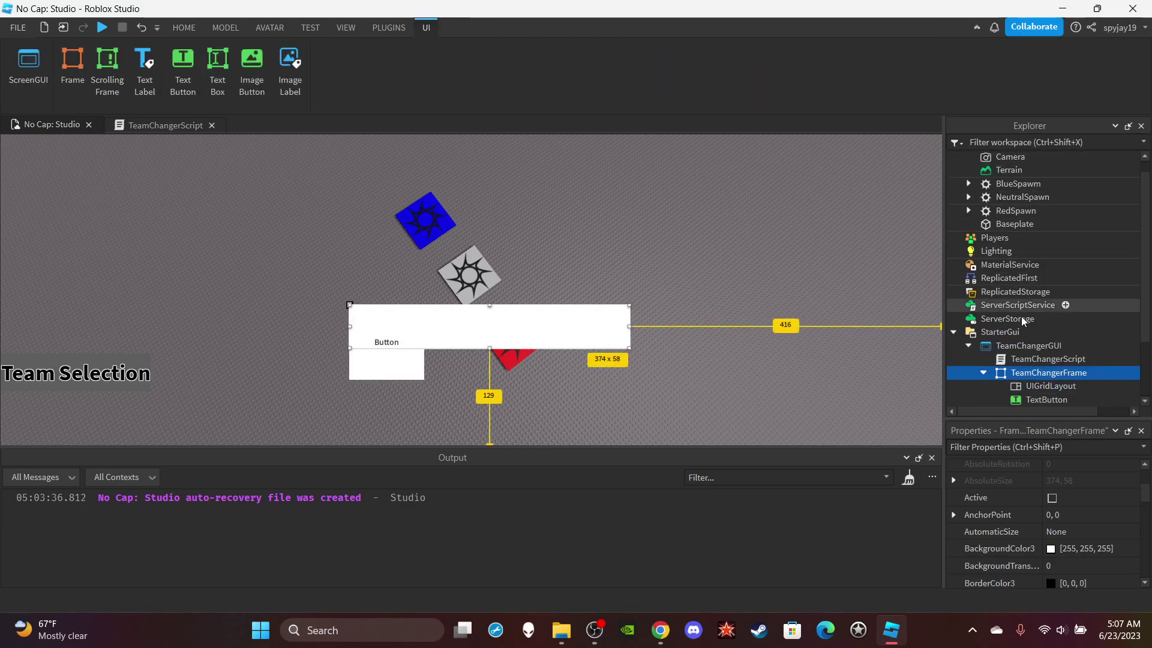
# Step: Try a cell width of 50 for the UIGridLayout and undo it
pyautogui.click(1026, 385)
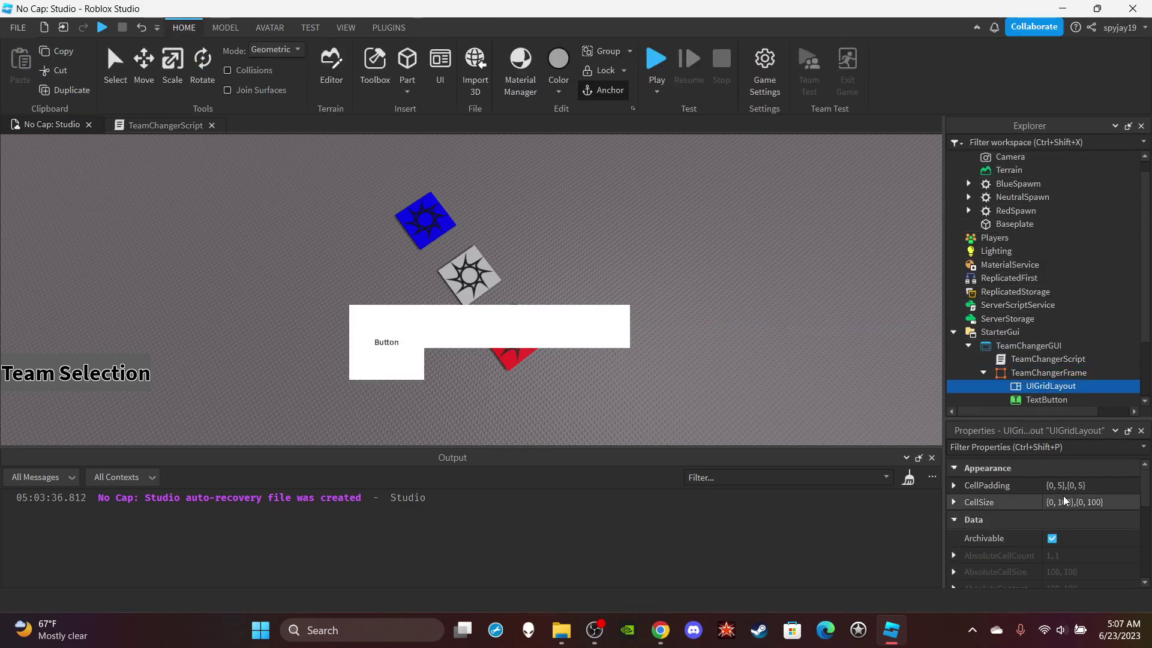
pyautogui.click(1068, 504)
pyautogui.doubleClick(1067, 503)
pyautogui.write('50')
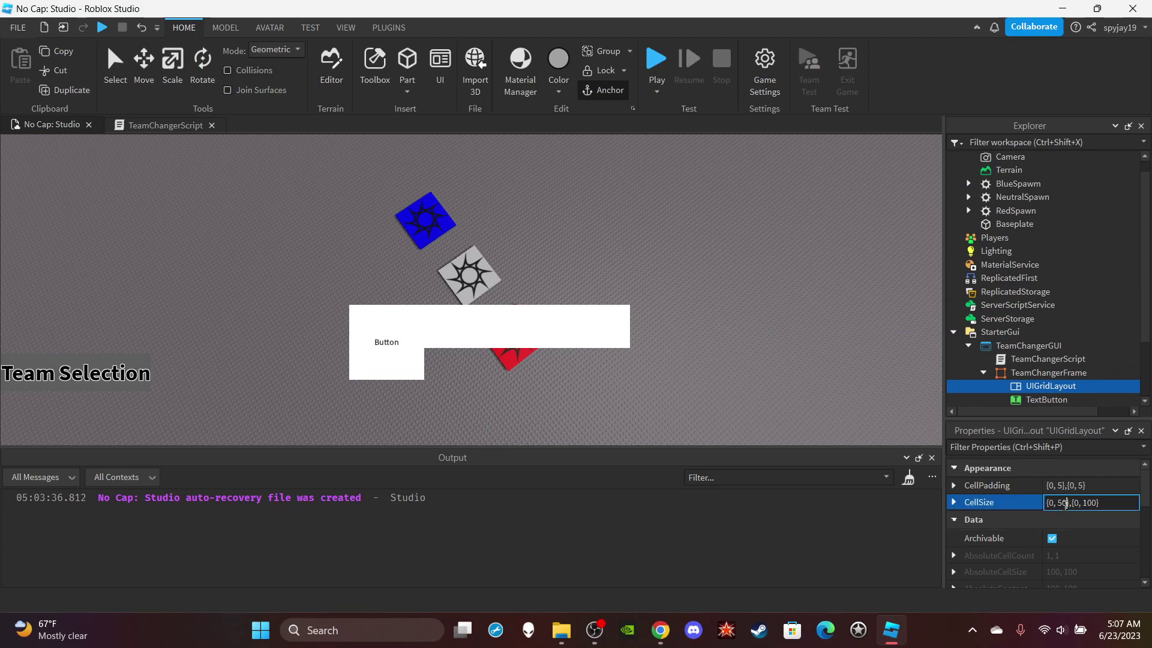
pyautogui.press('Return')
pyautogui.hotkey('ctrl', 'z')
# Step: Set the UIGridLayout's cell height to 50, keeping the cell width at 100
pyautogui.doubleClick(1089, 503)
pyautogui.write('50')
pyautogui.press('Return')
pyautogui.scroll(-5, 1089, 510)
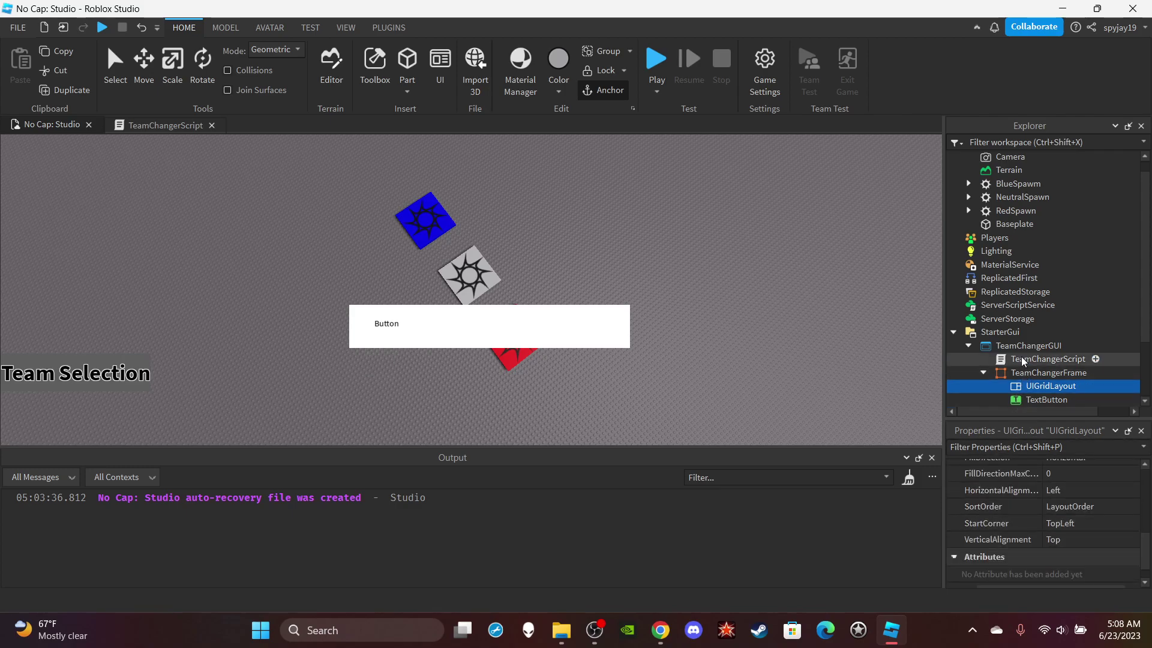
# Step: Set the background color of the TextButton in TeamChangerFrame to red (255, 0, 0)
pyautogui.click(1048, 400)
pyautogui.scroll(-3, 1013, 542)
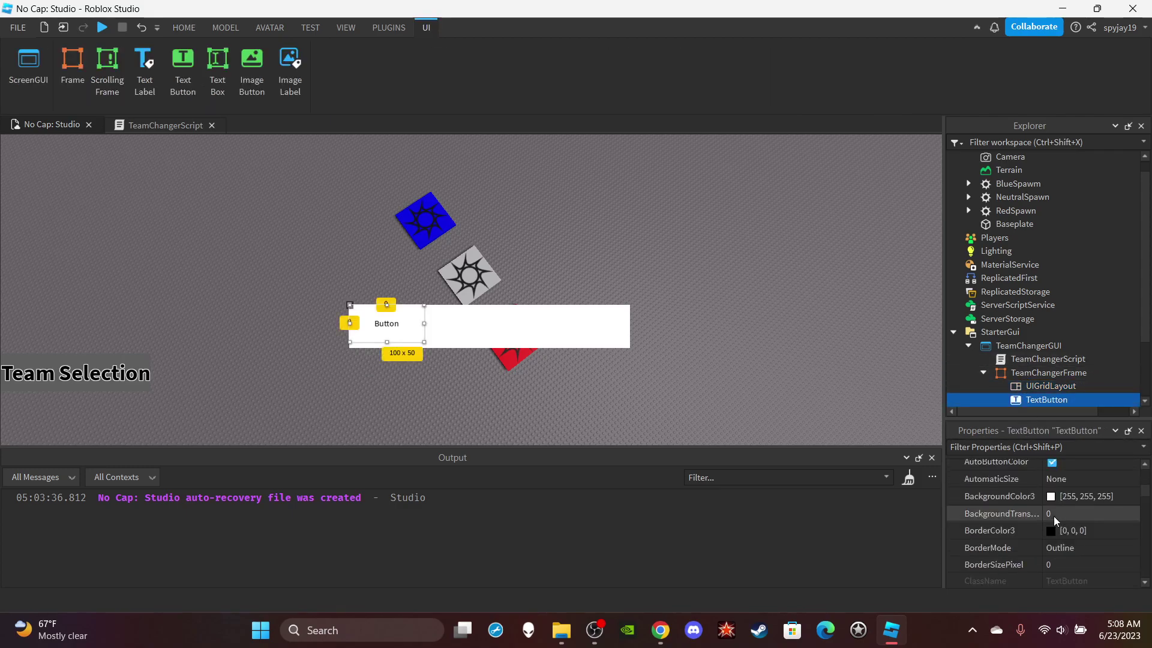
pyautogui.click(1050, 497)
pyautogui.click(421, 252)
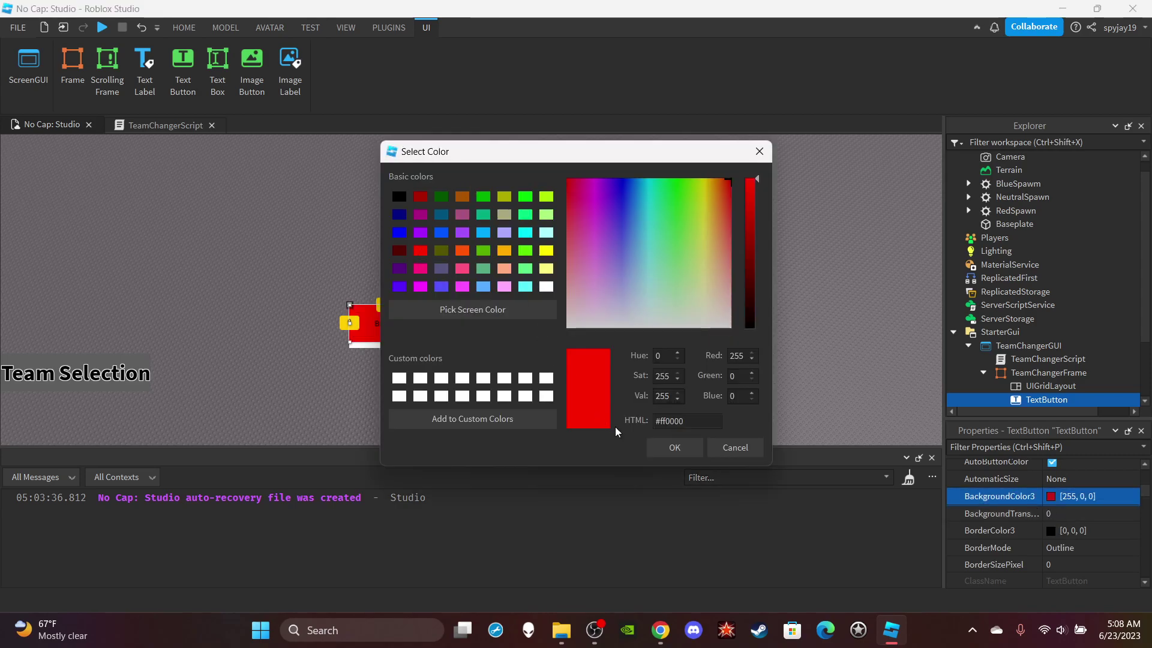
pyautogui.click(672, 449)
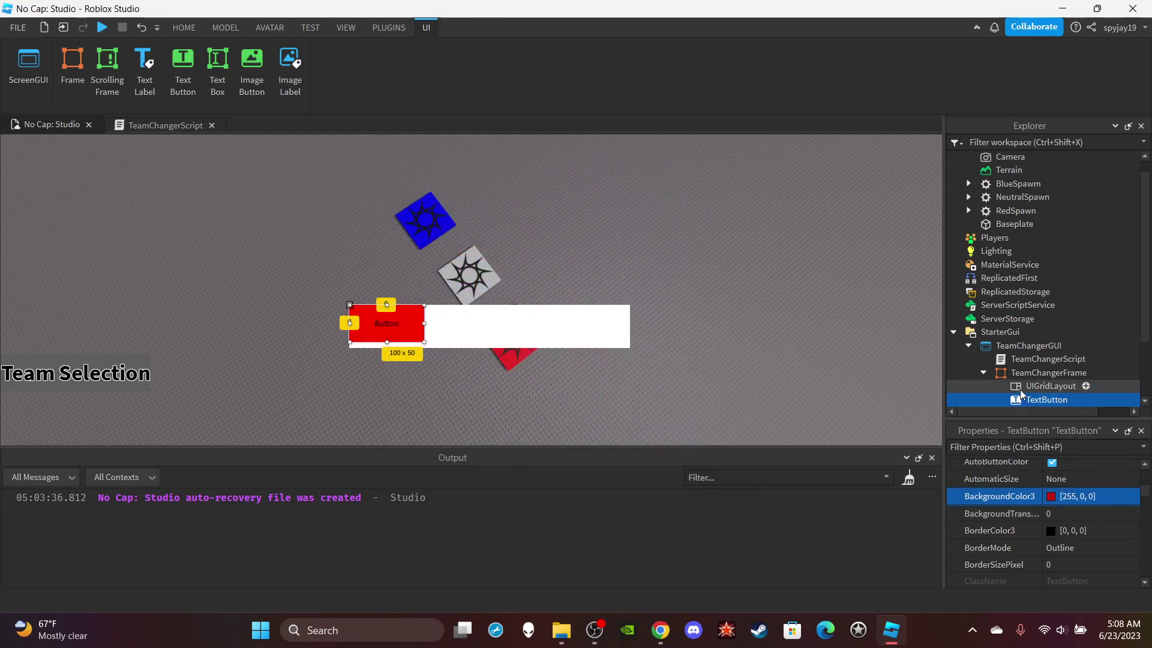
pyautogui.click(1050, 386)
pyautogui.click(1047, 373)
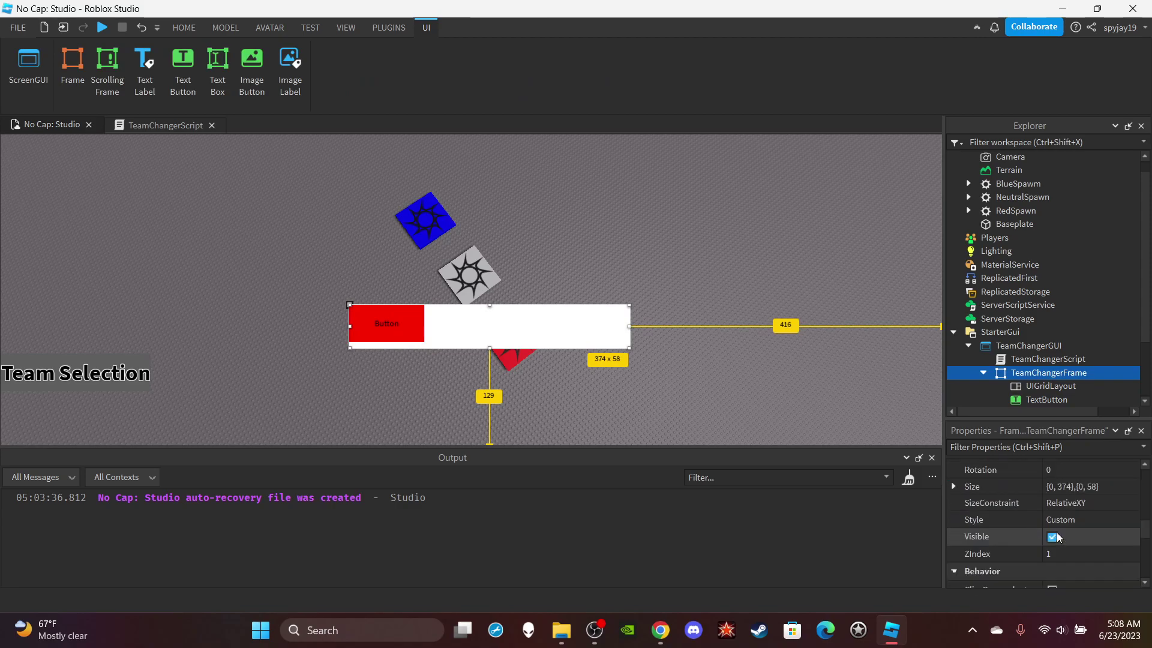
pyautogui.click(1040, 400)
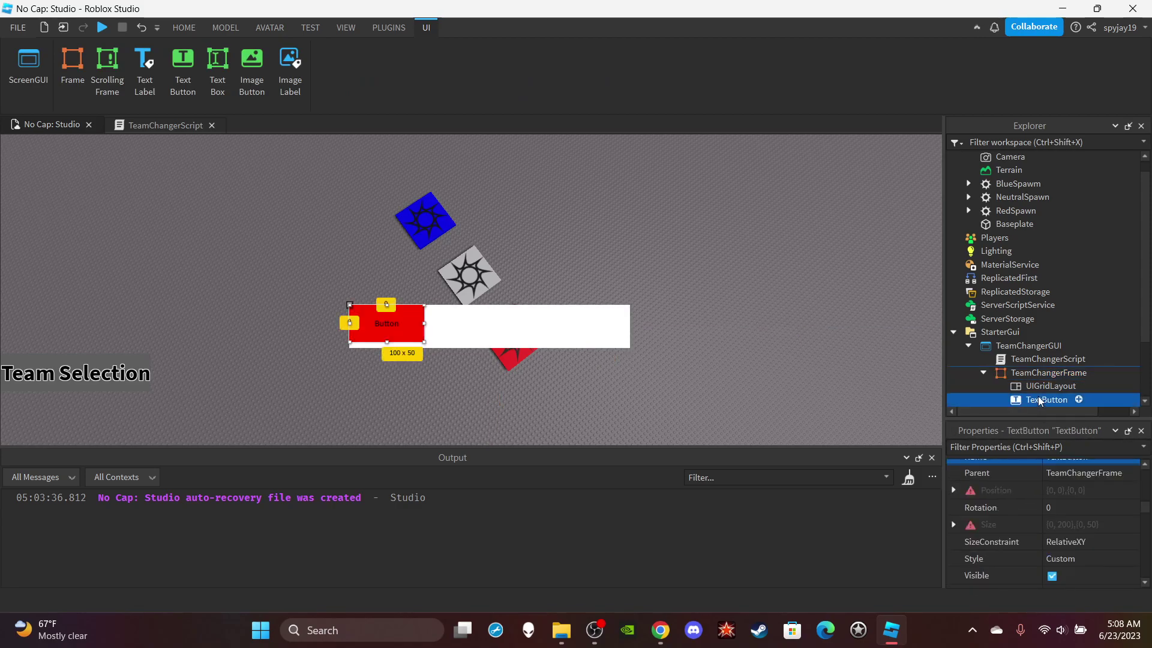
# Step: Set the UIGridLayout's cell height to 55
pyautogui.click(1050, 386)
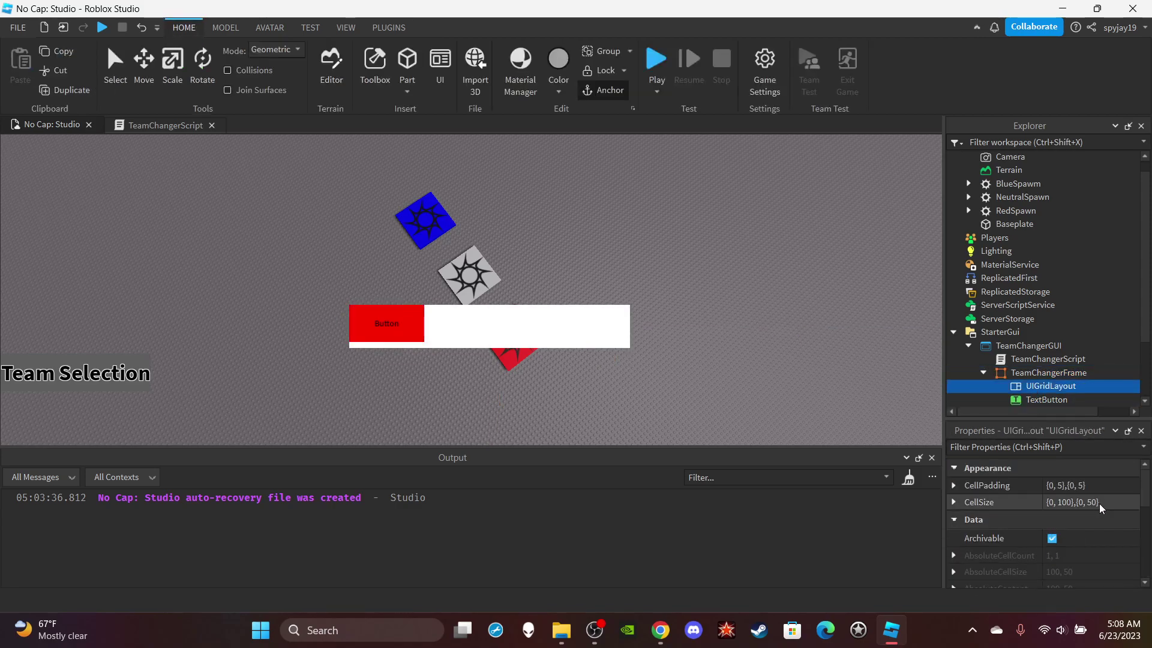
pyautogui.doubleClick(1092, 503)
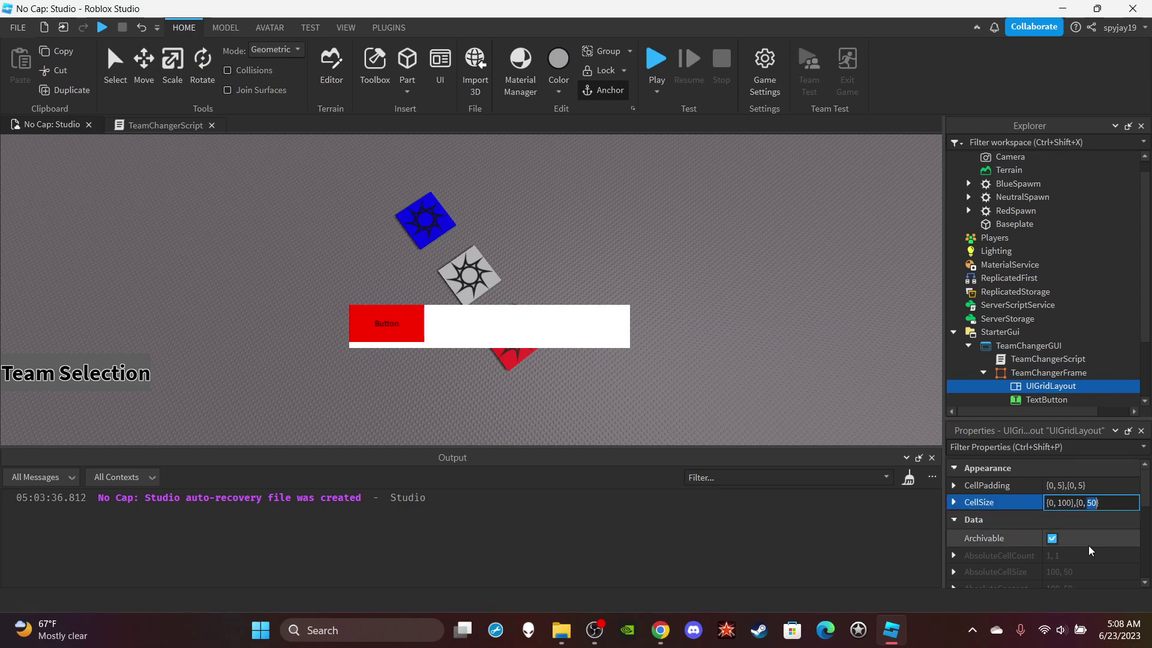
pyautogui.write('55')
pyautogui.press('Return')
pyautogui.click(1095, 504)
pyautogui.doubleClick(1090, 504)
pyautogui.press('Escape')
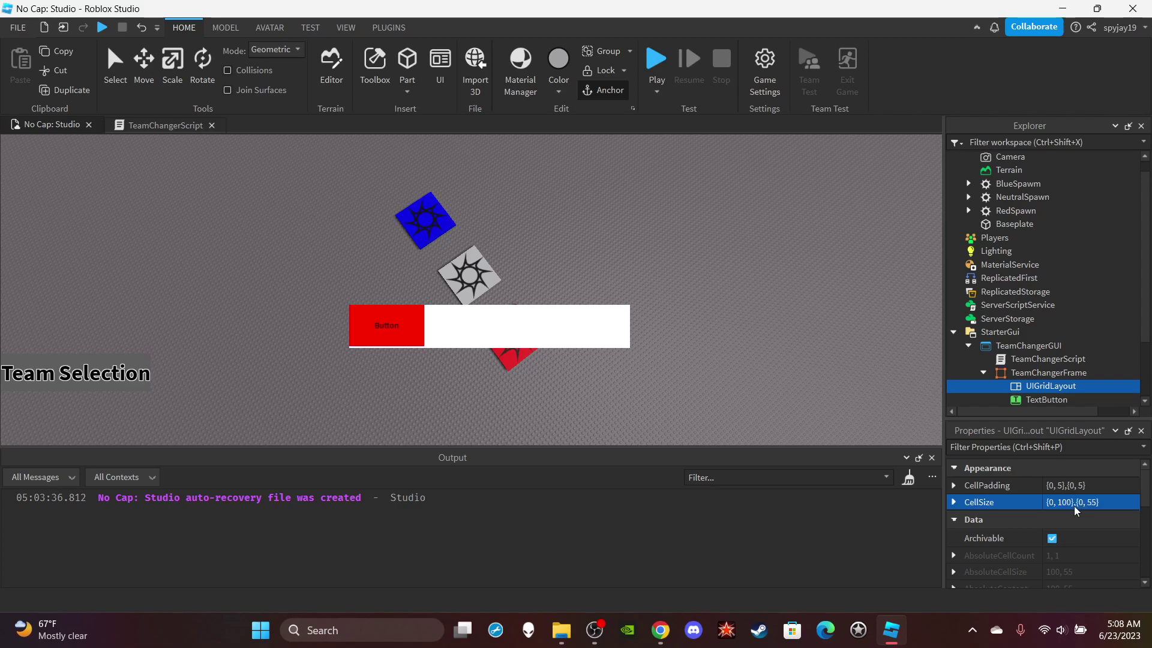
# Step: Raise the UIGridLayout's cell height to 57 and finally to 58 to fill the frame's height
pyautogui.click(1089, 504)
pyautogui.doubleClick(1092, 502)
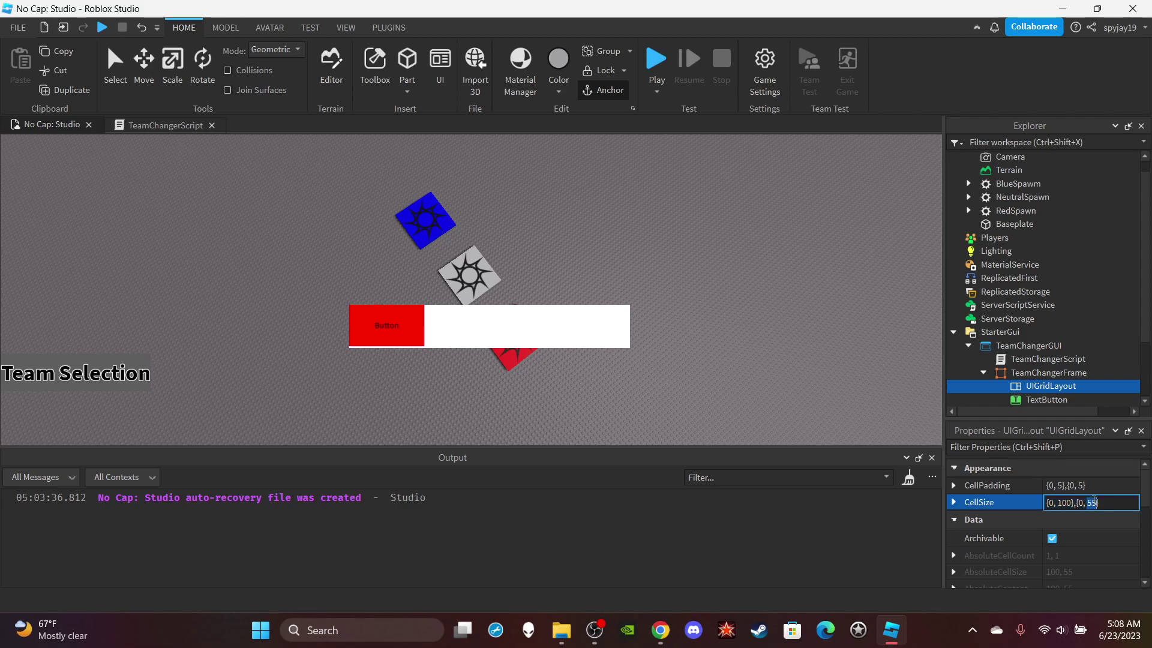
pyautogui.write('57')
pyautogui.press('Return')
pyautogui.doubleClick(1092, 502)
pyautogui.write('58')
pyautogui.press('Return')
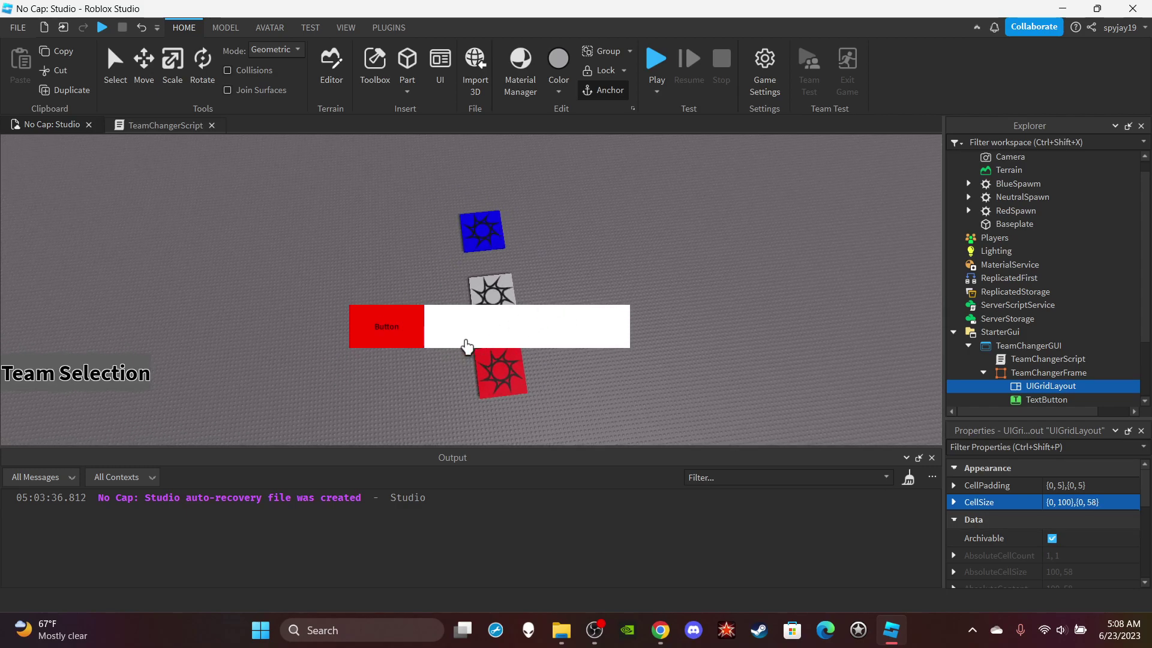
# Step: Widen the UIGridLayout's cells to 120 and further to 150
pyautogui.click(1055, 503)
pyautogui.doubleClick(1061, 502)
pyautogui.write('120')
pyautogui.press('Return')
pyautogui.doubleClick(1061, 502)
pyautogui.write('150')
pyautogui.press('Return')
# Step: Widen the UIGridLayout's cells to 160 and further to 170
pyautogui.click(1062, 503)
pyautogui.doubleClick(1062, 503)
pyautogui.write('160')
pyautogui.press('Return')
pyautogui.click(1062, 503)
pyautogui.doubleClick(1062, 503)
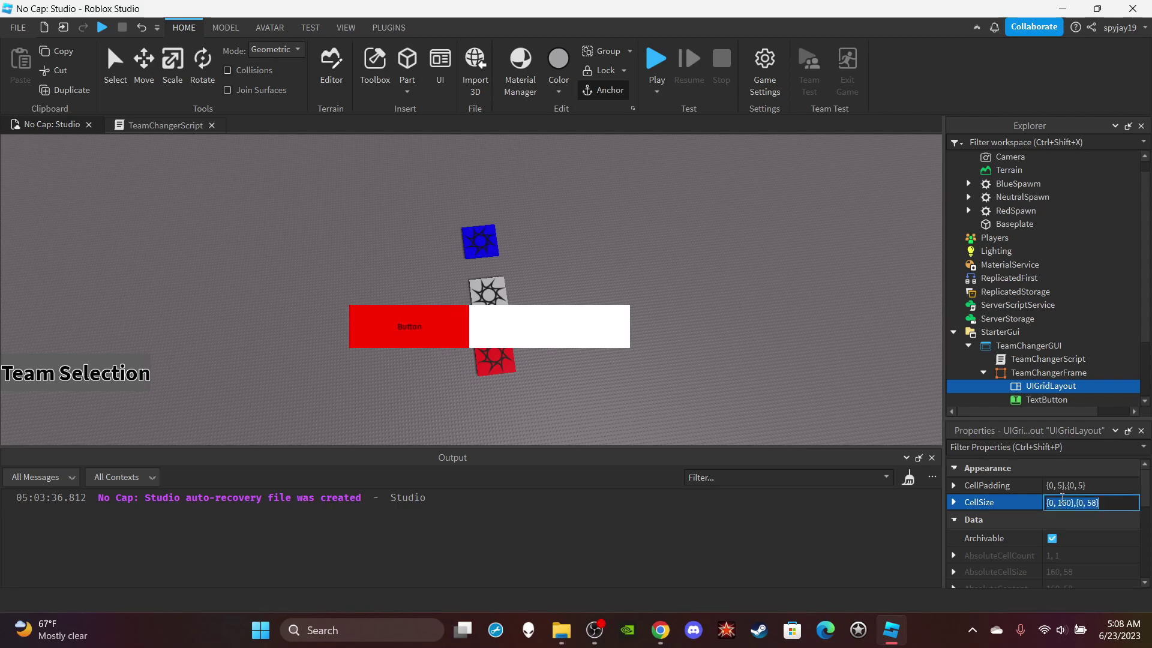
pyautogui.write('170')
pyautogui.press('Return')
# Step: Duplicate the red TextButton inside TeamChangerFrame
pyautogui.moveTo(674, 319)
pyautogui.mouseDown(button='right')
pyautogui.moveTo(708, 324)
pyautogui.moveTo(660, 311)
pyautogui.mouseUp(button='right')
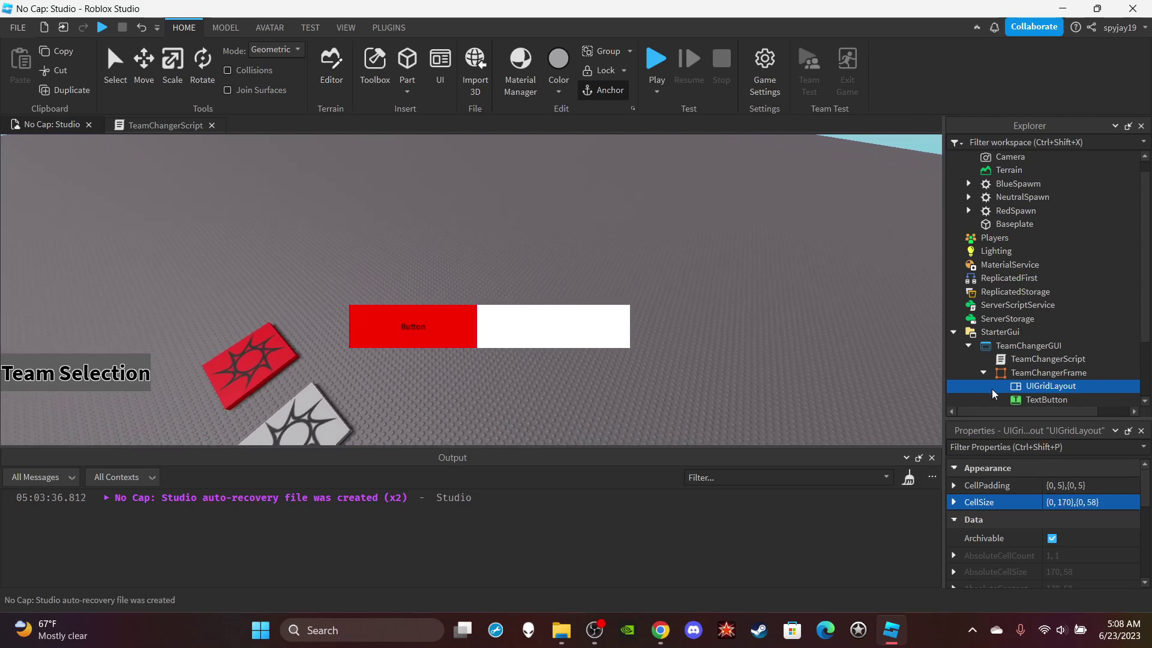
pyautogui.click(1020, 399)
pyautogui.hotkey('ctrl', 'd')
pyautogui.moveTo(889, 285); pyautogui.dragTo(847, 314, button='right')
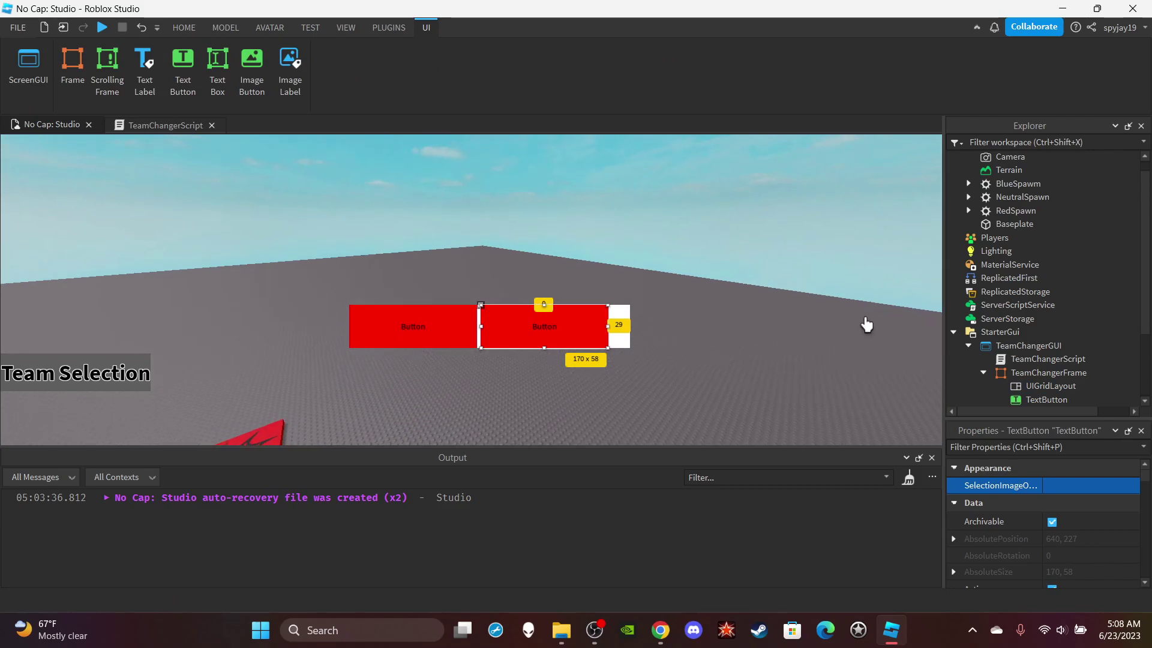
pyautogui.scroll(-3, 1071, 525)
pyautogui.scroll(-2, 1032, 366)
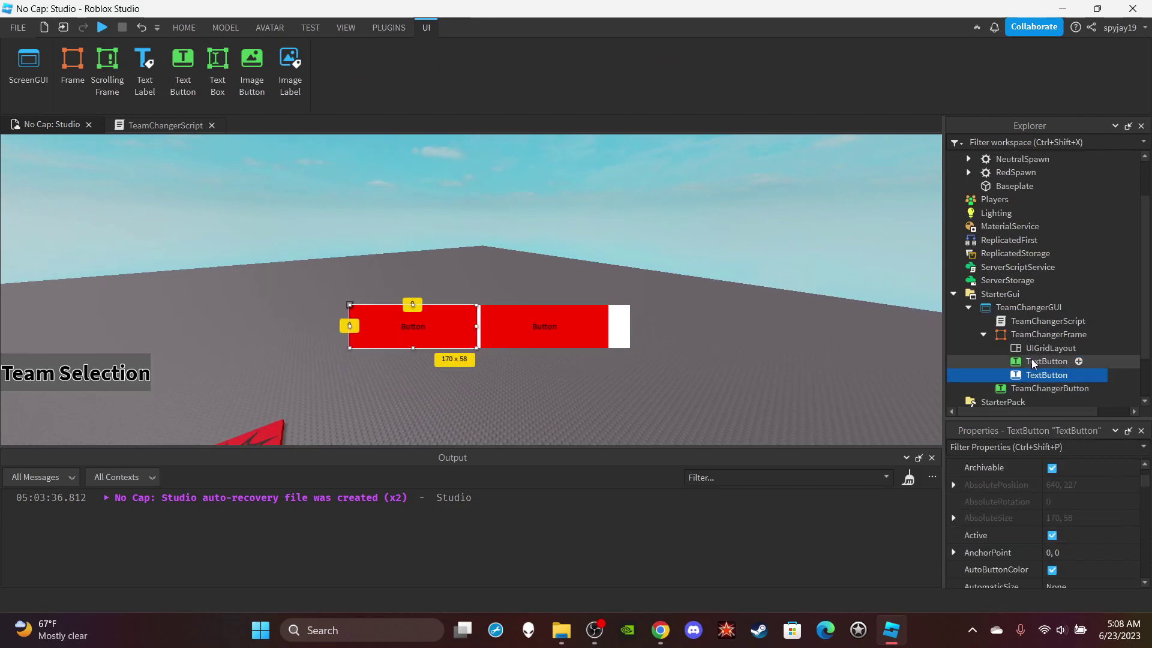
# Step: Set the UIGridLayout's cell width to 180
pyautogui.click(1034, 363)
pyautogui.scroll(-2, 1047, 540)
pyautogui.press('Up')
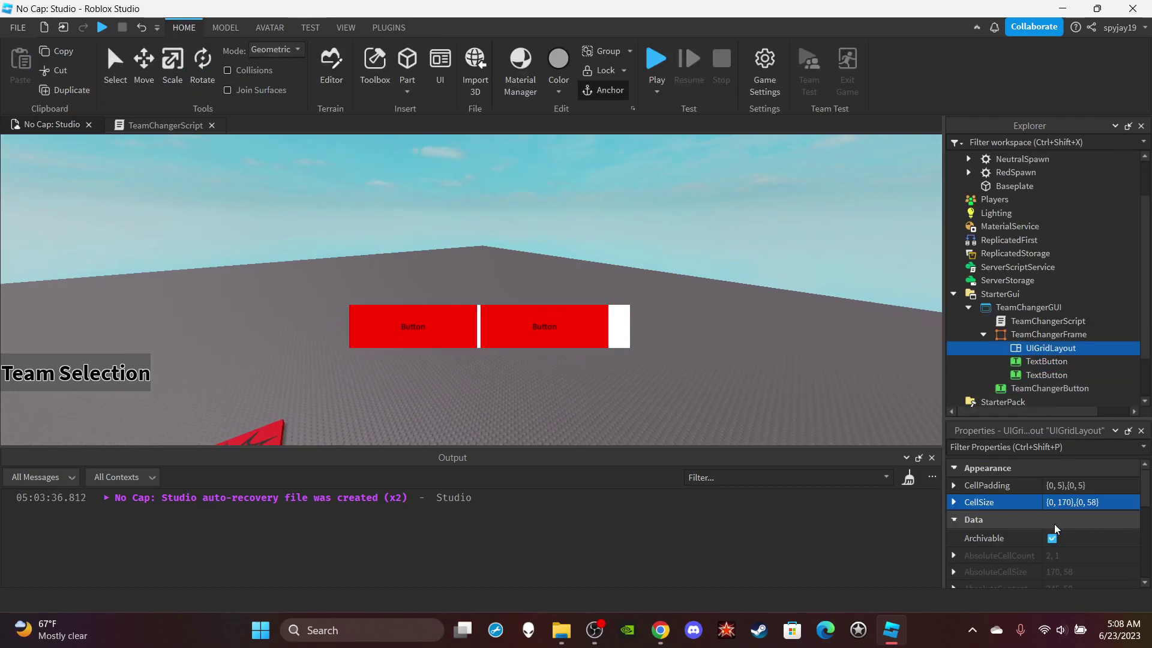
pyautogui.doubleClick(1064, 504)
pyautogui.write('180')
pyautogui.press('Return')
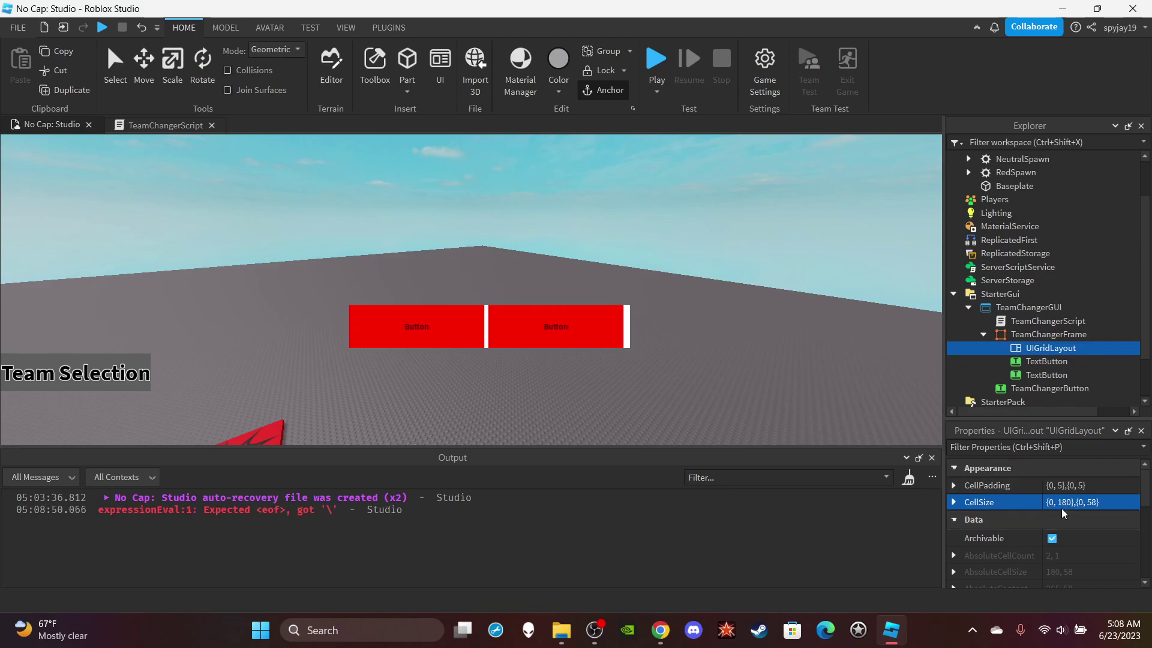
# Step: Fit the two buttons across the frame by trying a UIGridLayout cell width of 185 and settling on 184
pyautogui.moveTo(805, 305); pyautogui.dragTo(795, 330, button='right')
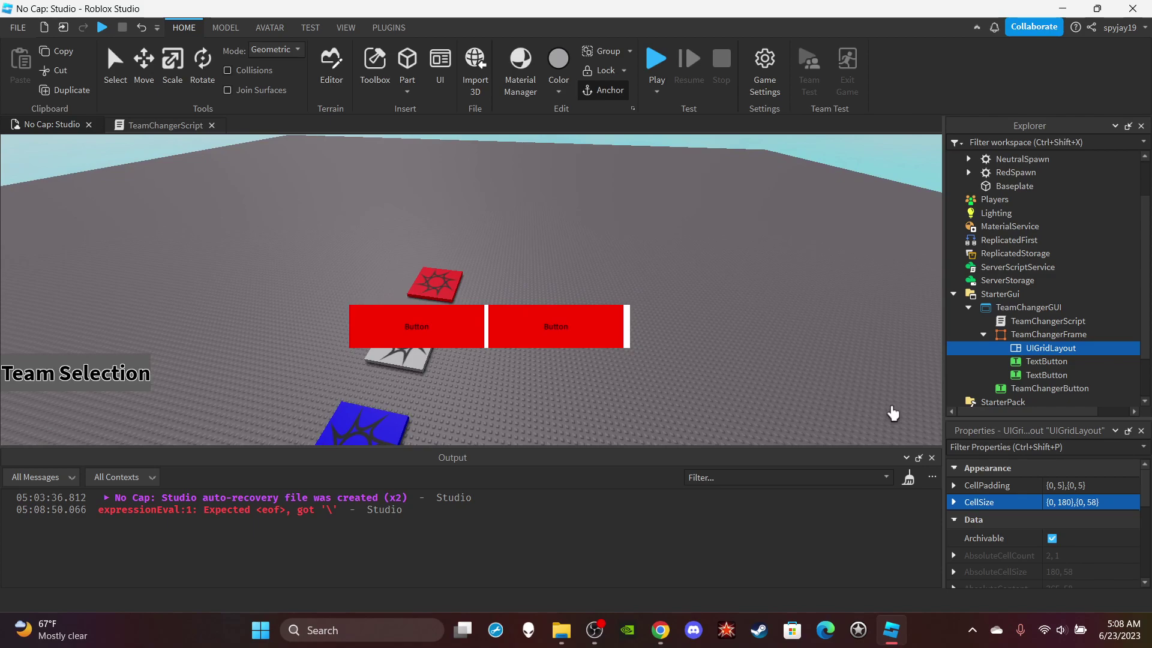
pyautogui.doubleClick(1061, 504)
pyautogui.write('185')
pyautogui.press('Return')
pyautogui.doubleClick(1061, 504)
pyautogui.write('184')
pyautogui.press('Return')
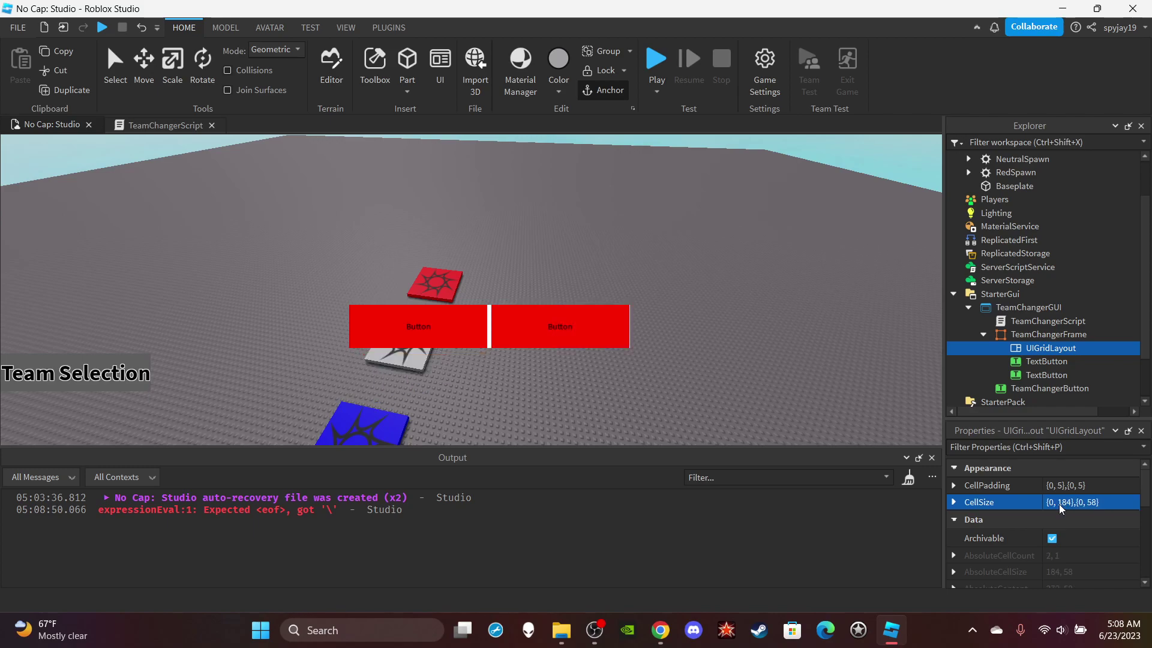
pyautogui.doubleClick(1061, 504)
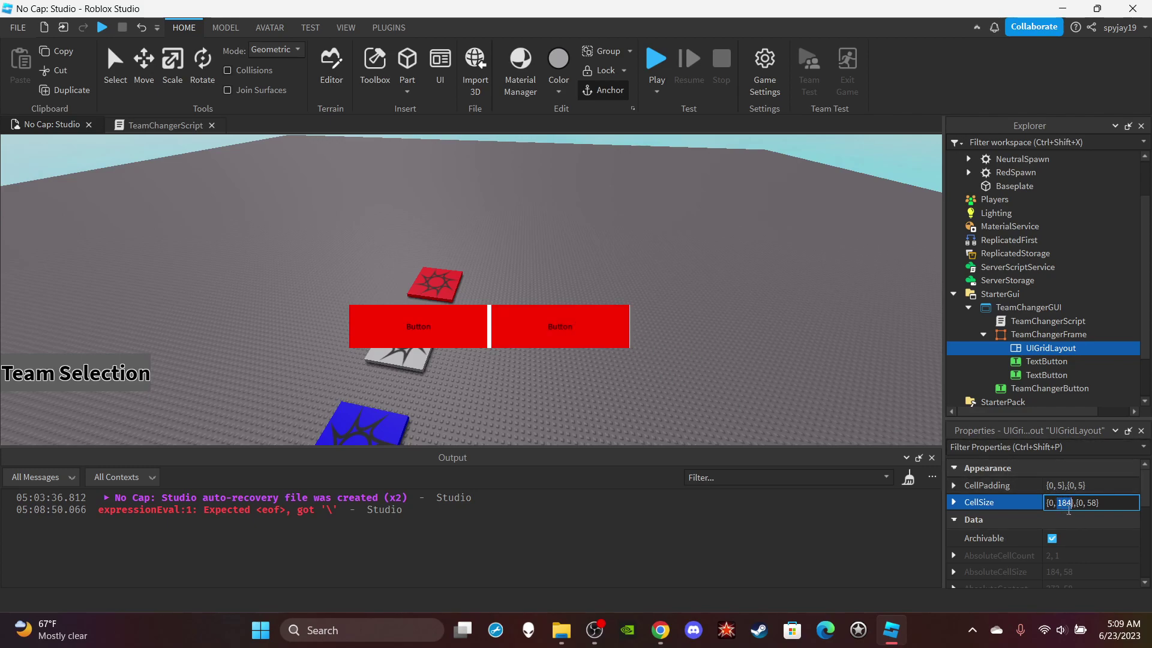
pyautogui.click(1075, 509)
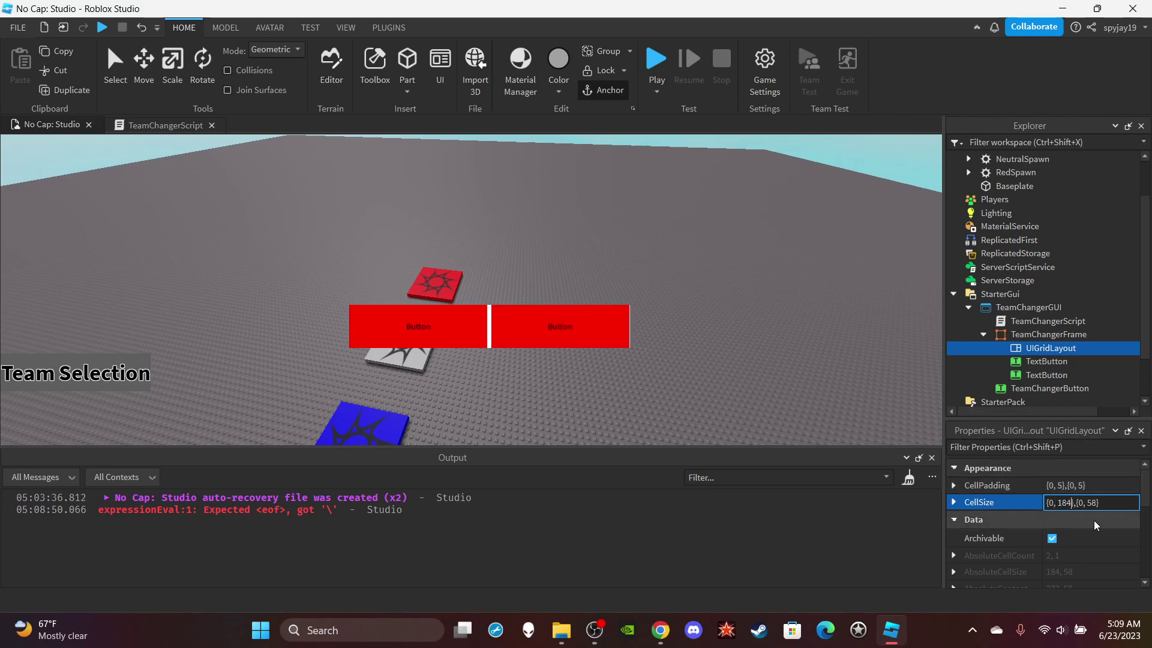
pyautogui.press('Return')
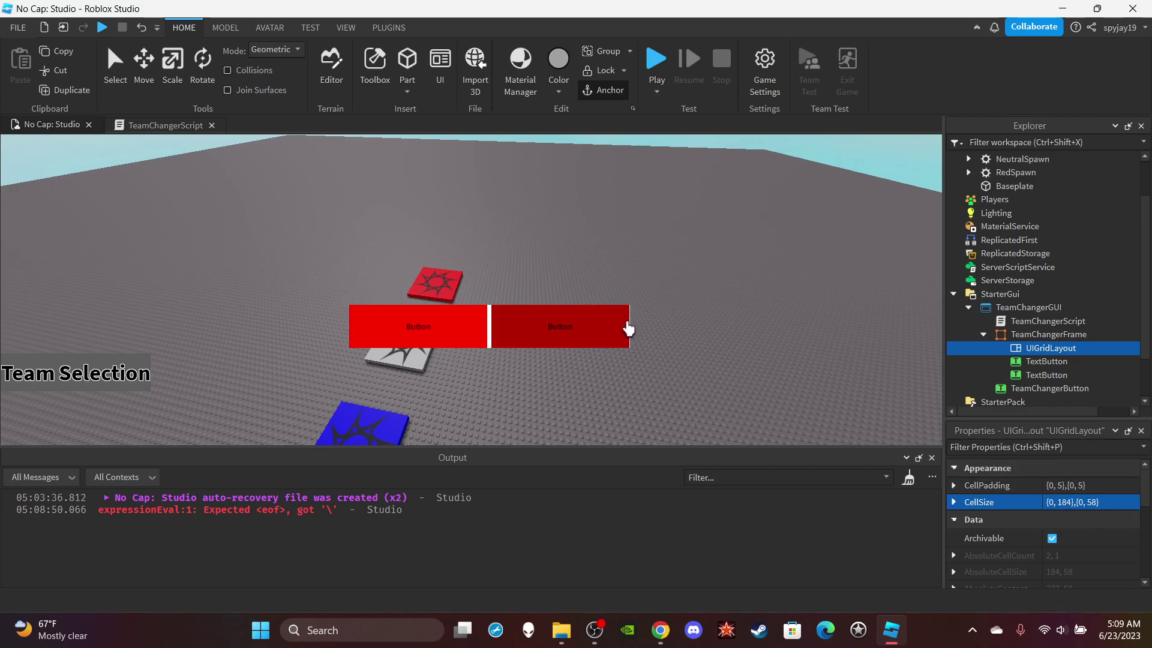
pyautogui.moveTo(872, 376); pyautogui.dragTo(841, 378, button='right')
# Step: Rename the first TextButton inside TeamChangerFrame, trying RedButton and settling on RedTeamButton
pyautogui.click(1041, 366)
pyautogui.scroll(-10, 1064, 522)
pyautogui.click(1068, 519)
pyautogui.write('RedButto')
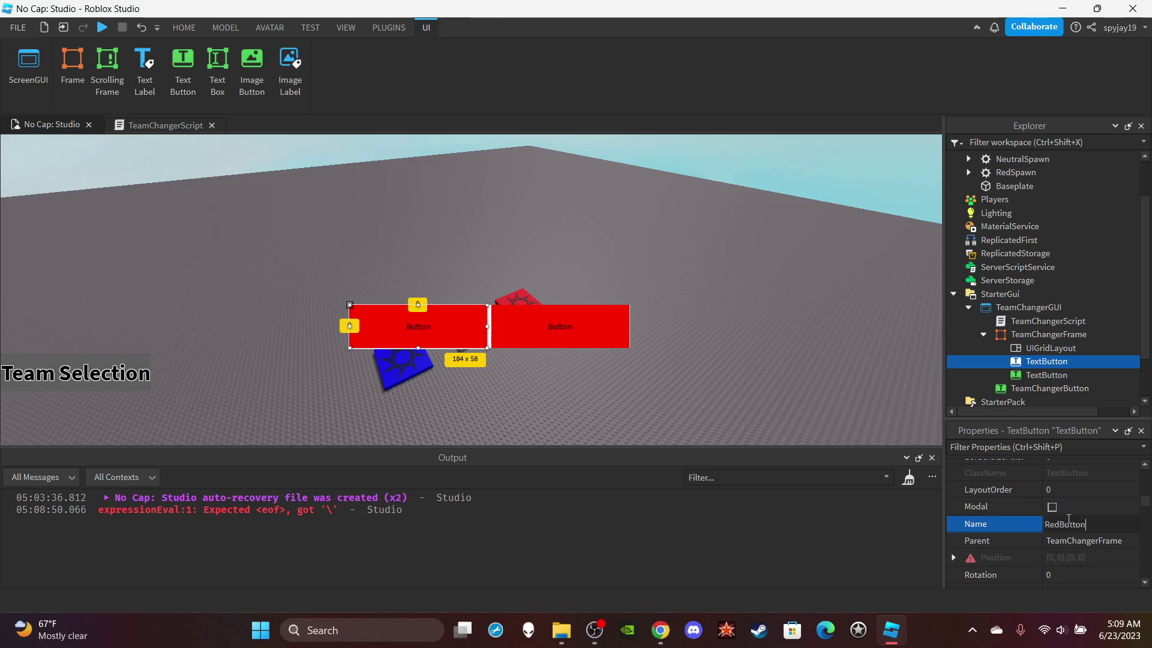
pyautogui.write('n')
pyautogui.press('Return')
pyautogui.scroll(-5, 1069, 521)
pyautogui.scroll(4, 1086, 513)
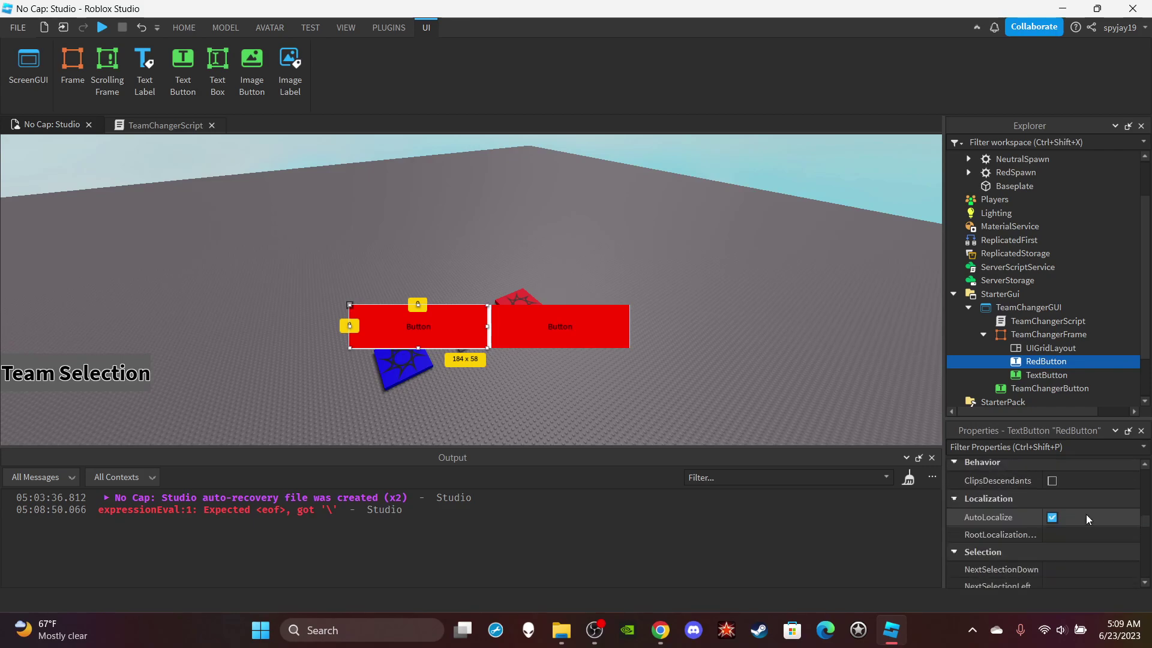
pyautogui.scroll(2, 1071, 495)
pyautogui.click(1070, 470)
pyautogui.write('RedTeamButton')
pyautogui.press('Return')
# Step: Set the RedTeamButton's text to "Red Team" and turn on TextScaled for it
pyautogui.scroll(-6, 1034, 492)
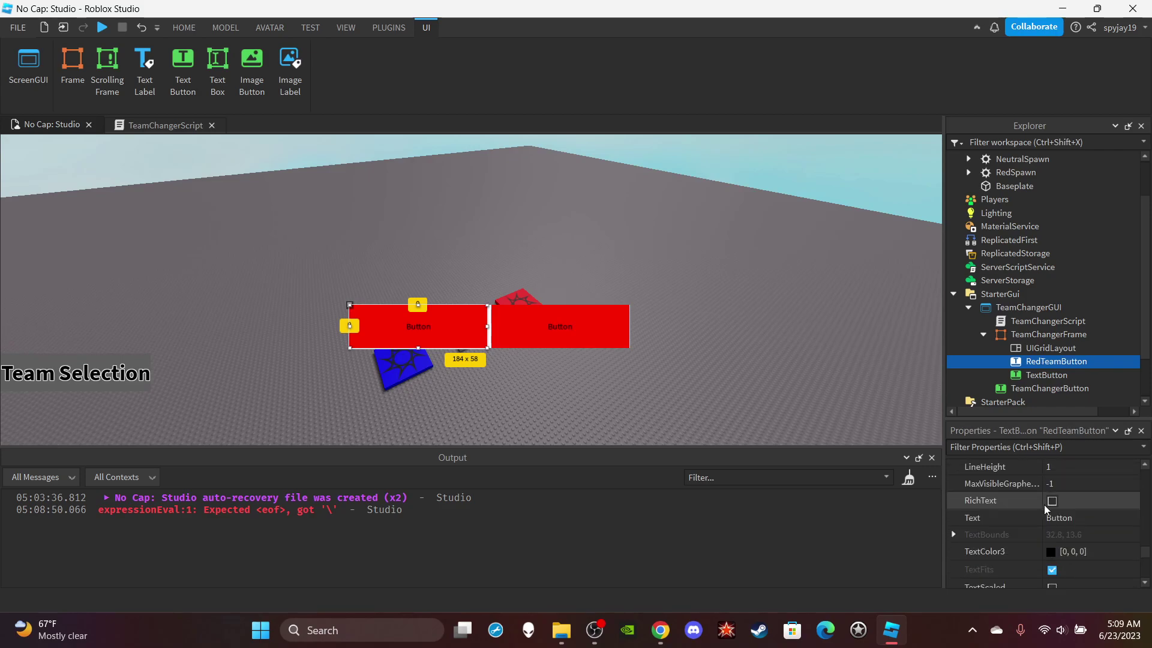
pyautogui.scroll(2, 1049, 497)
pyautogui.scroll(-2, 1060, 508)
pyautogui.click(1062, 517)
pyautogui.write('R')
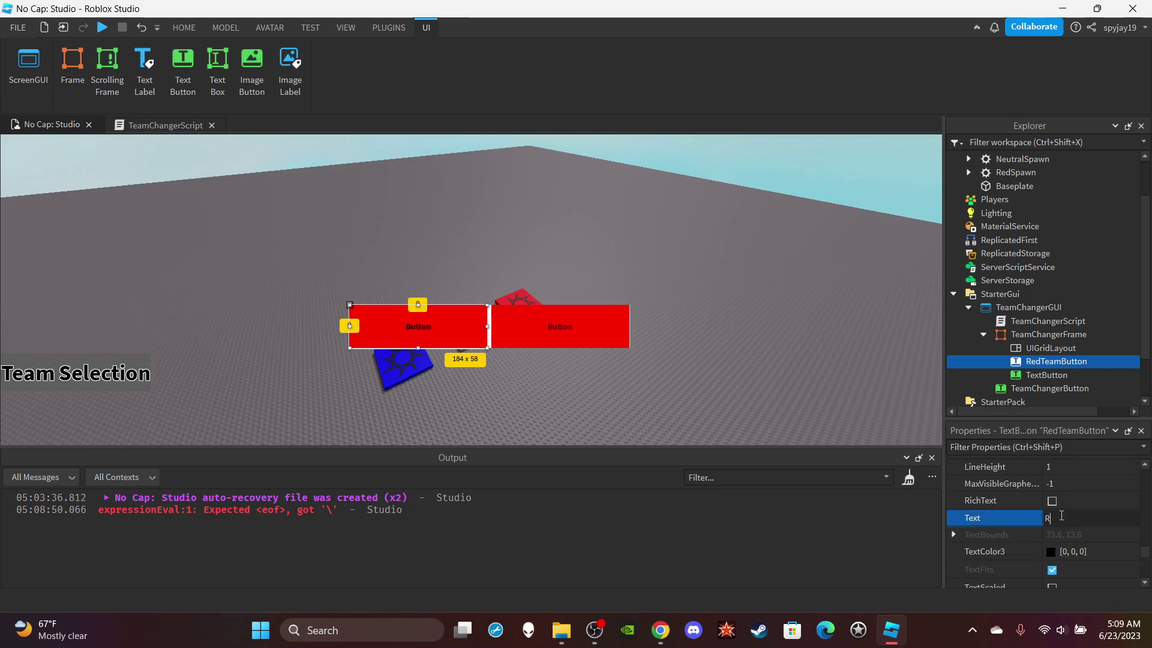
pyautogui.write('ead Team')
pyautogui.press('Return')
pyautogui.click(1062, 517)
pyautogui.doubleClick(1062, 518)
pyautogui.write('Red')
pyautogui.press('Return')
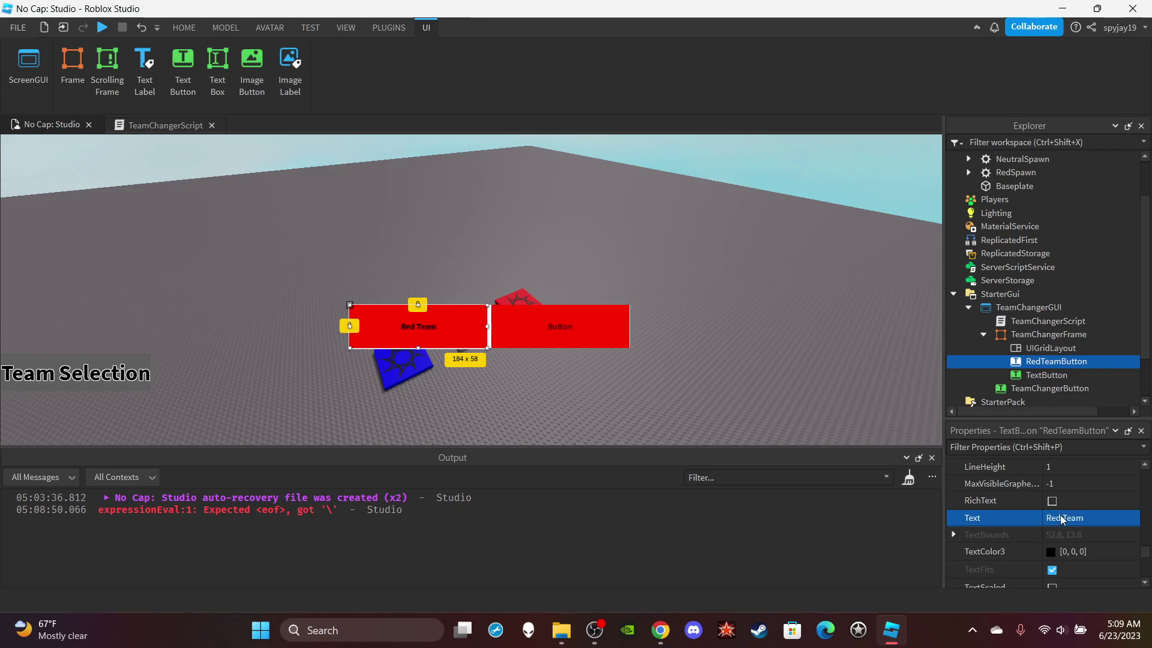
pyautogui.scroll(-1, 1061, 515)
pyautogui.click(1052, 534)
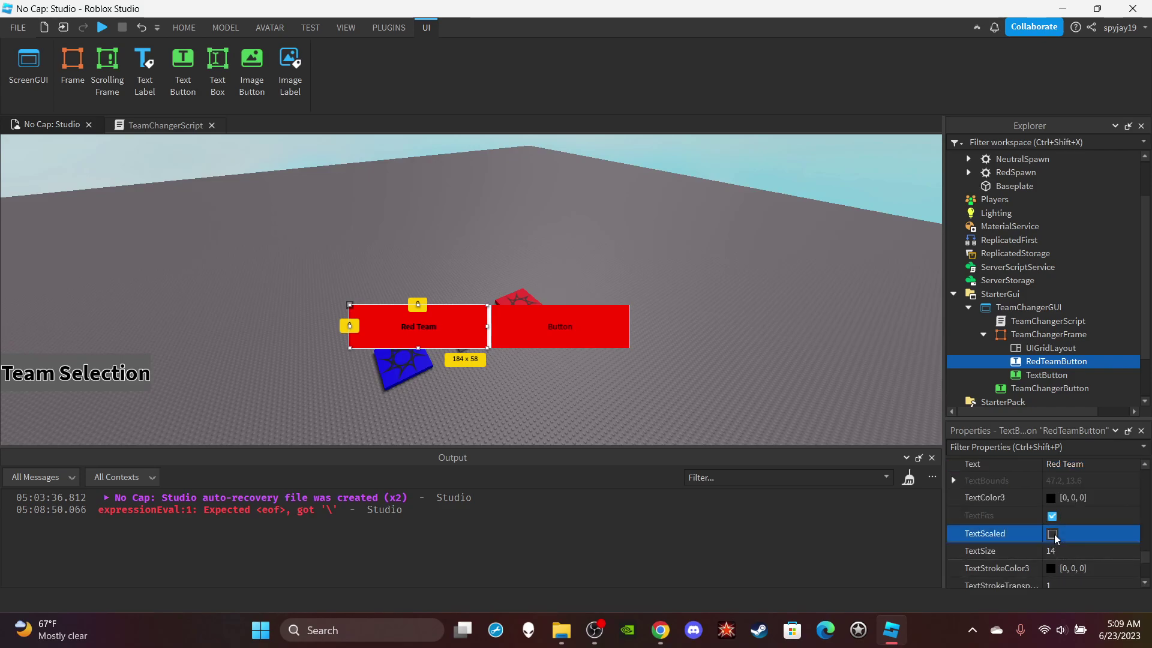
# Step: Set the remaining TextButton's text to "Blue Team" and turn on its RichText and TextScaled properties
pyautogui.scroll(1, 1103, 536)
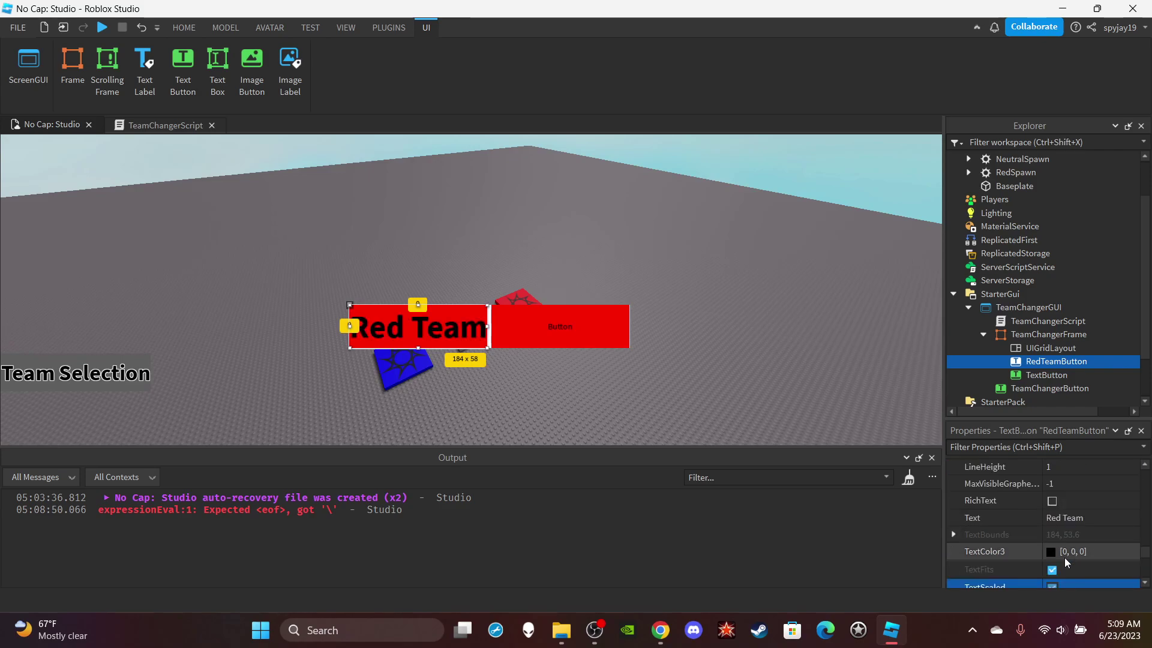
pyautogui.click(1036, 377)
pyautogui.click(1061, 520)
pyautogui.write('B')
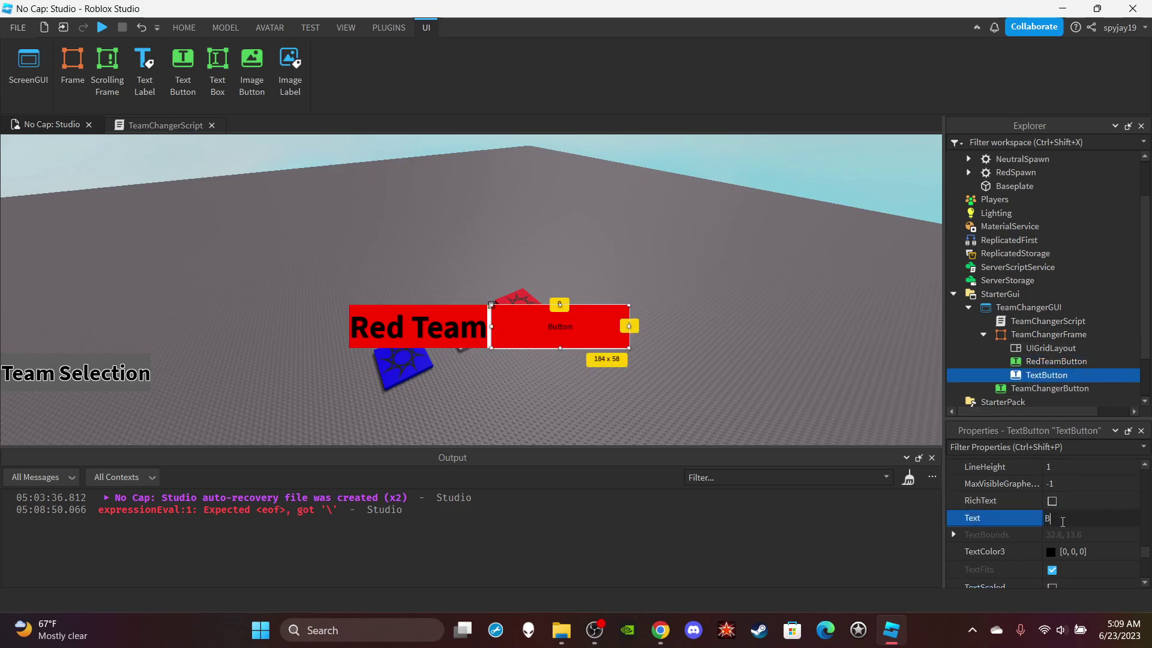
pyautogui.write('lue Team')
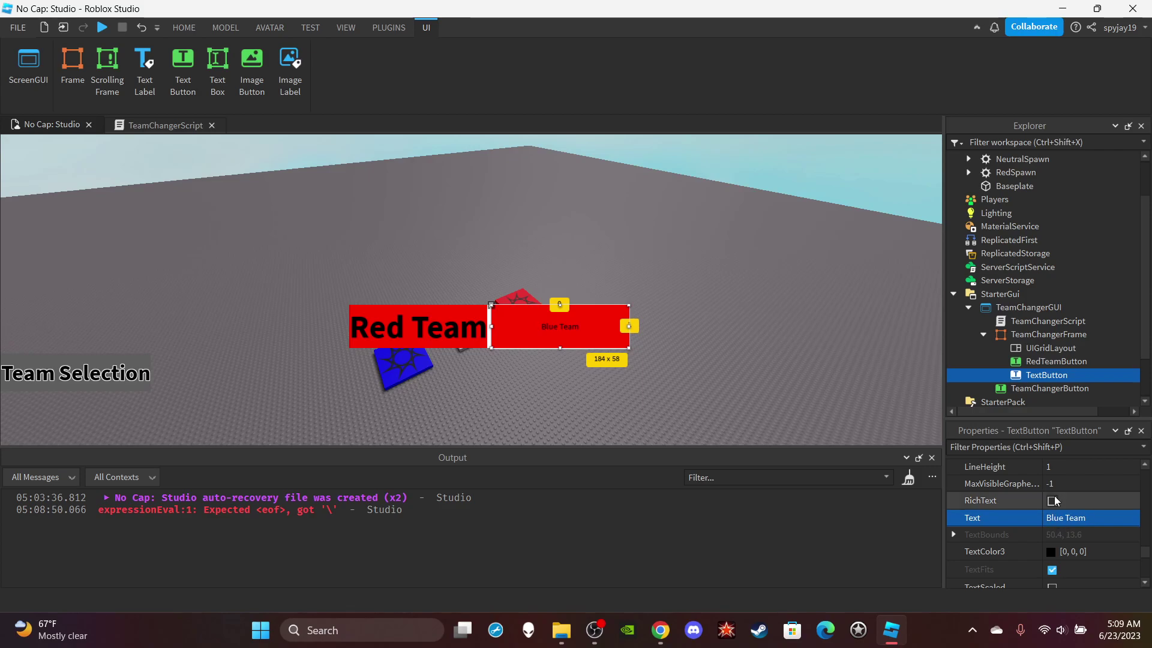
pyautogui.click(1052, 499)
pyautogui.click(1053, 585)
pyautogui.click(1052, 556)
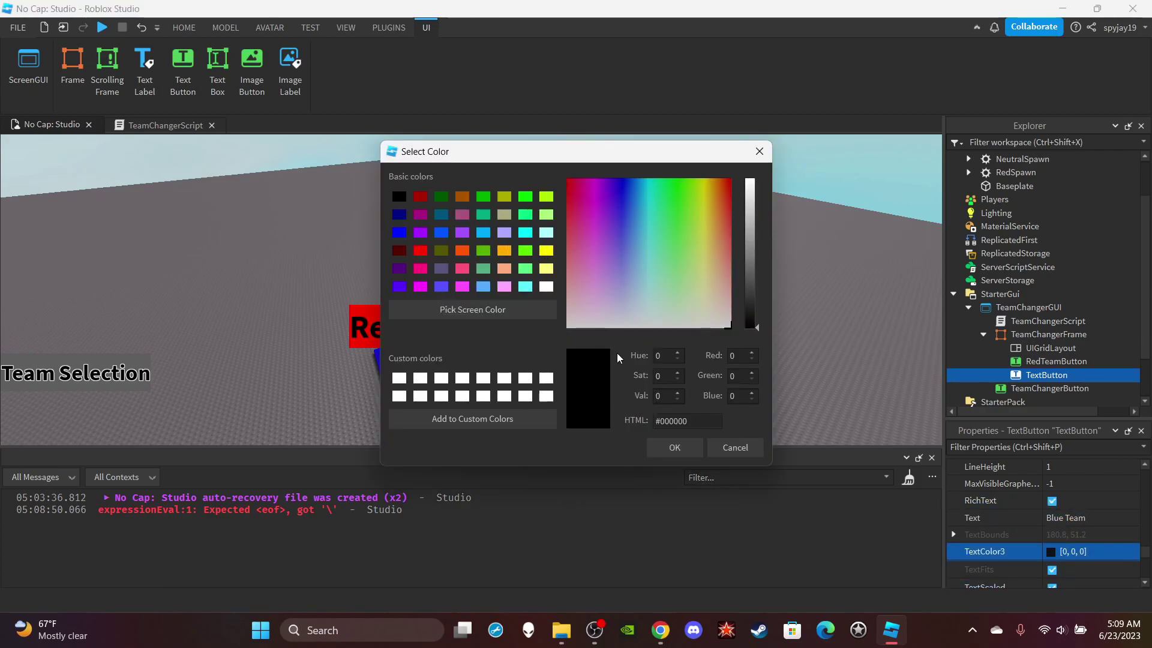
pyautogui.click(734, 448)
# Step: Change the Blue Team button's BackgroundColor3 to pure blue (0, 0, 255)
pyautogui.scroll(1, 1067, 540)
pyautogui.scroll(4, 1068, 528)
pyautogui.scroll(5, 1071, 549)
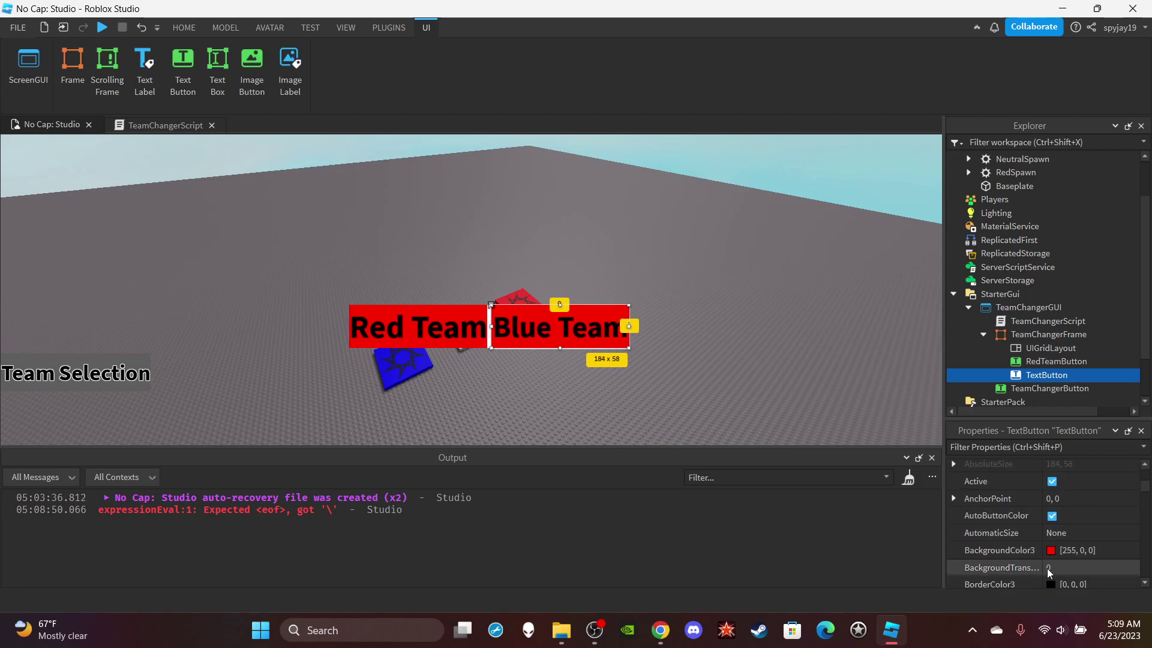
pyautogui.click(1050, 549)
pyautogui.click(399, 232)
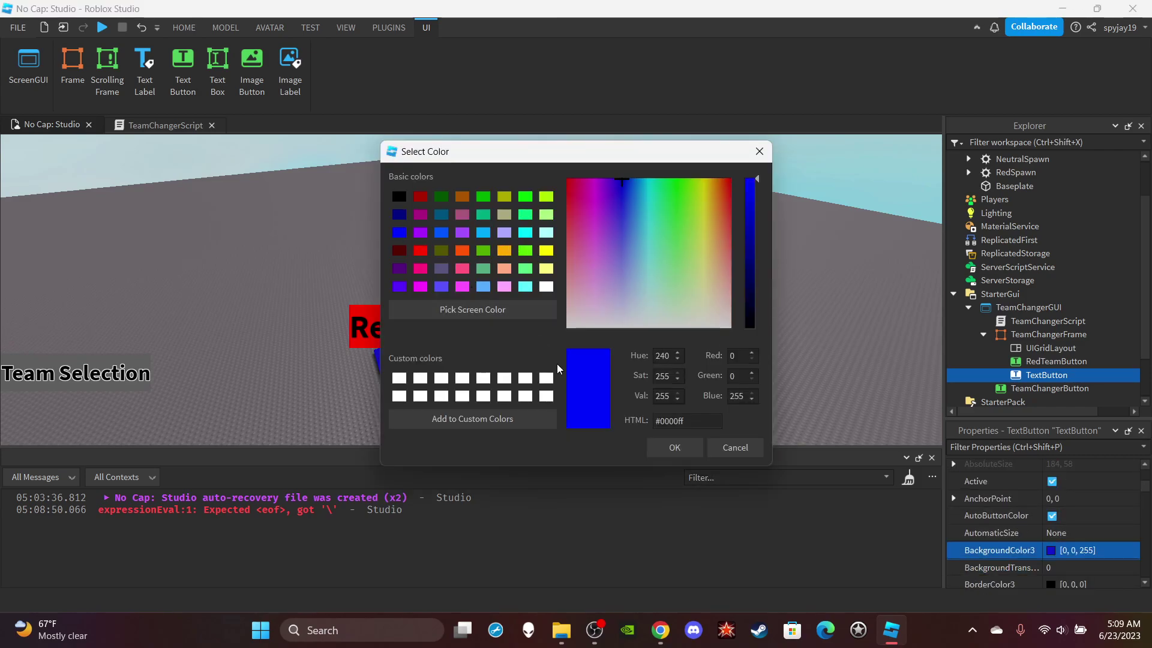
pyautogui.click(675, 447)
# Step: Rename the blue TextButton as BlueTeamButton and deselect it
pyautogui.moveTo(787, 390); pyautogui.dragTo(774, 382, button='right')
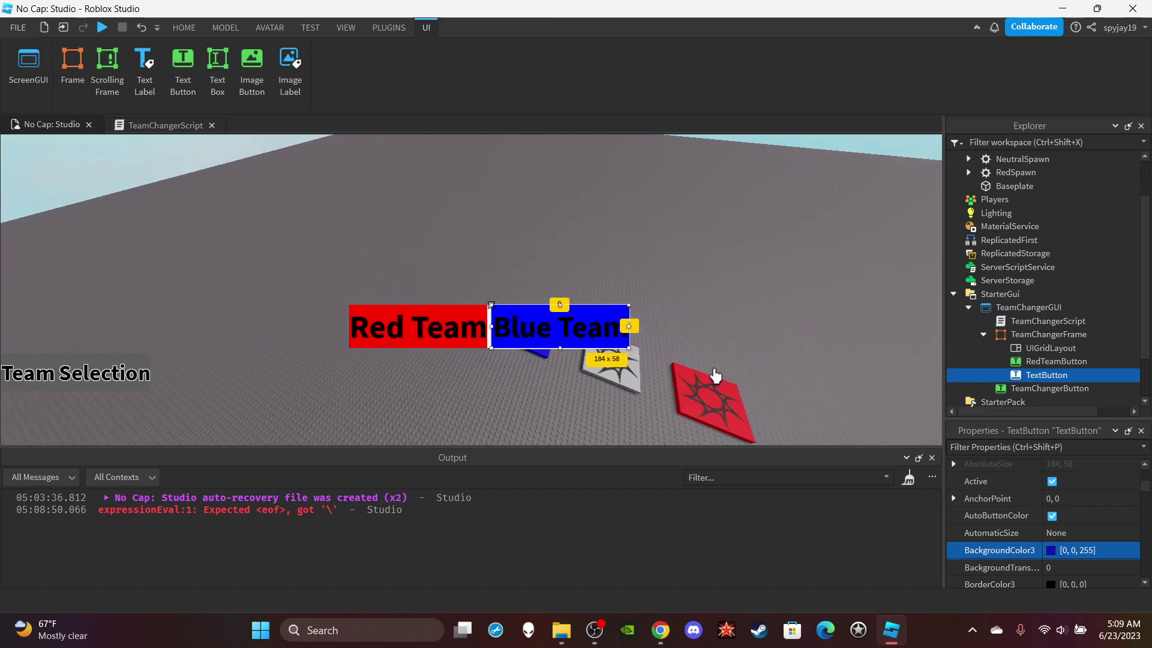
pyautogui.scroll(-4, 1055, 536)
pyautogui.click(1071, 524)
pyautogui.write('Blu')
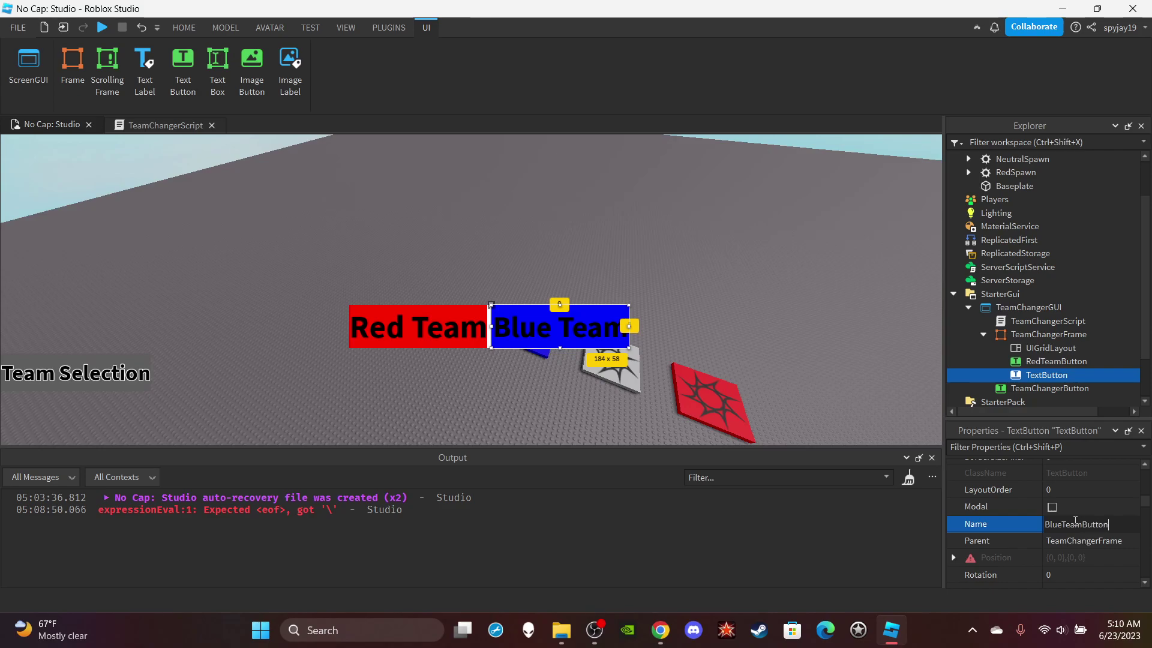
pyautogui.write('eTeamButton')
pyautogui.press('Return')
pyautogui.moveTo(672, 247); pyautogui.dragTo(672, 282, button='right')
pyautogui.click(672, 282)
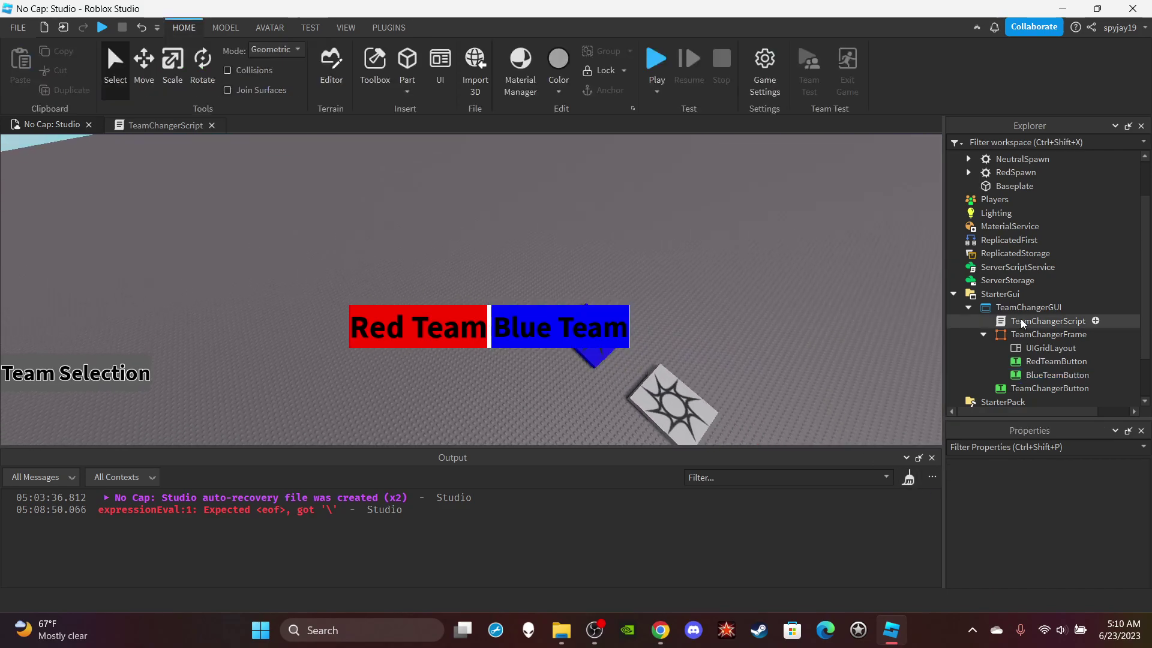
# Step: Open TeamChangerScript, add two new lines after the frame toggle function, and clear the Output messages
pyautogui.press('d')
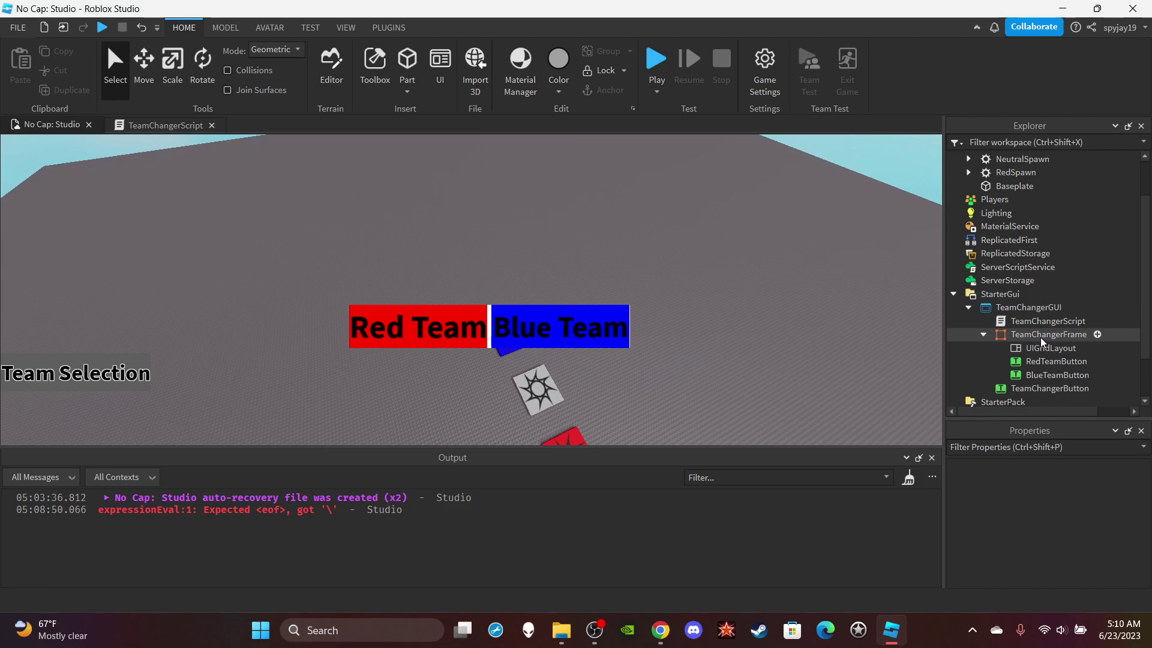
pyautogui.doubleClick(1048, 321)
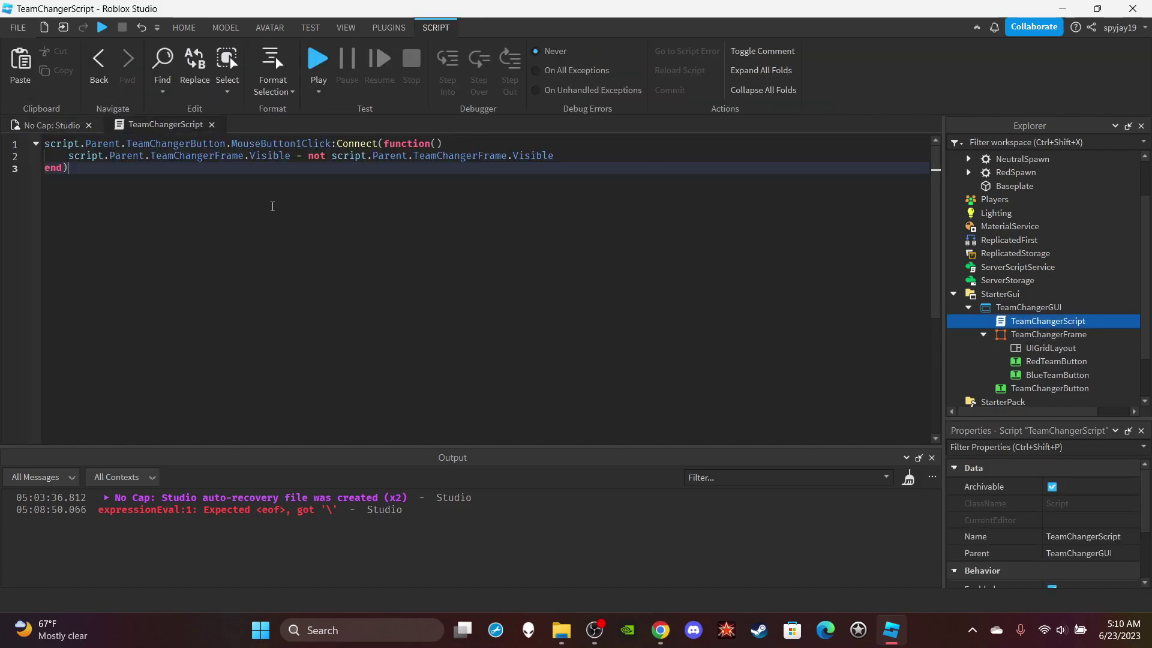
pyautogui.press('Return')
pyautogui.press('Return')
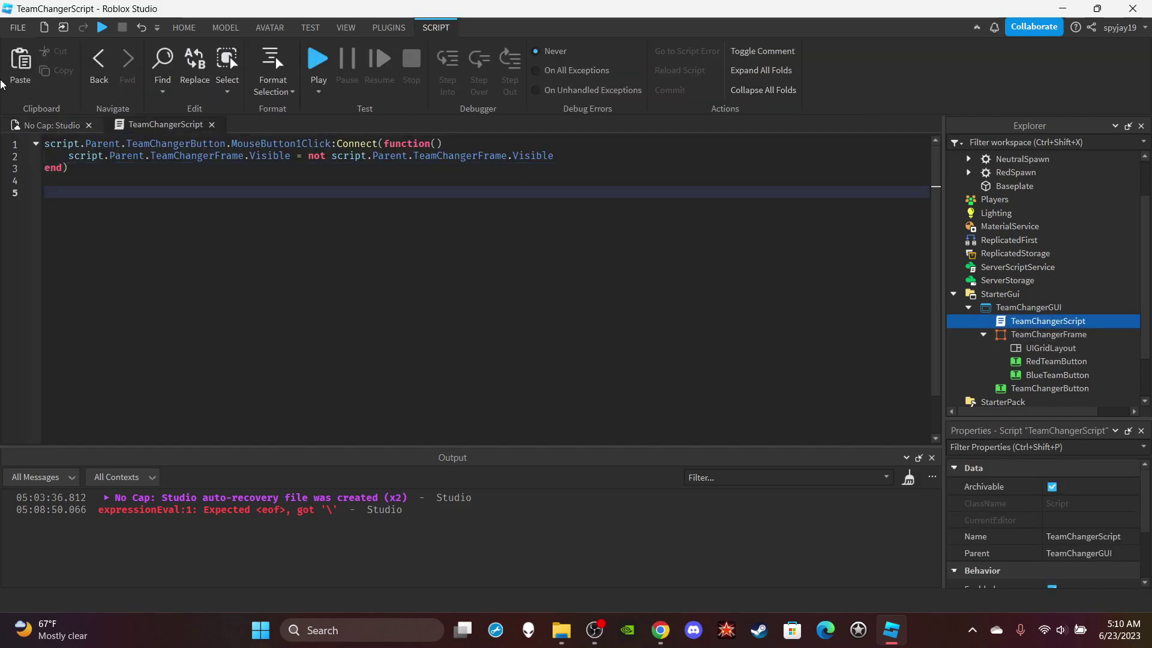
pyautogui.click(29, 127)
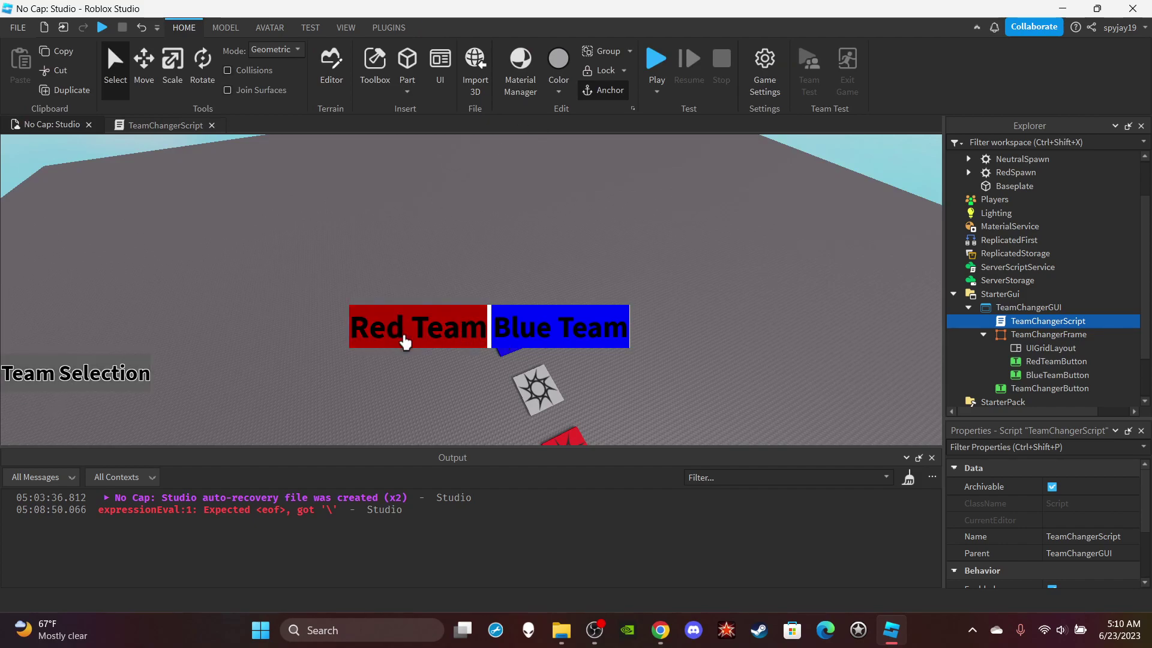
pyautogui.click(162, 125)
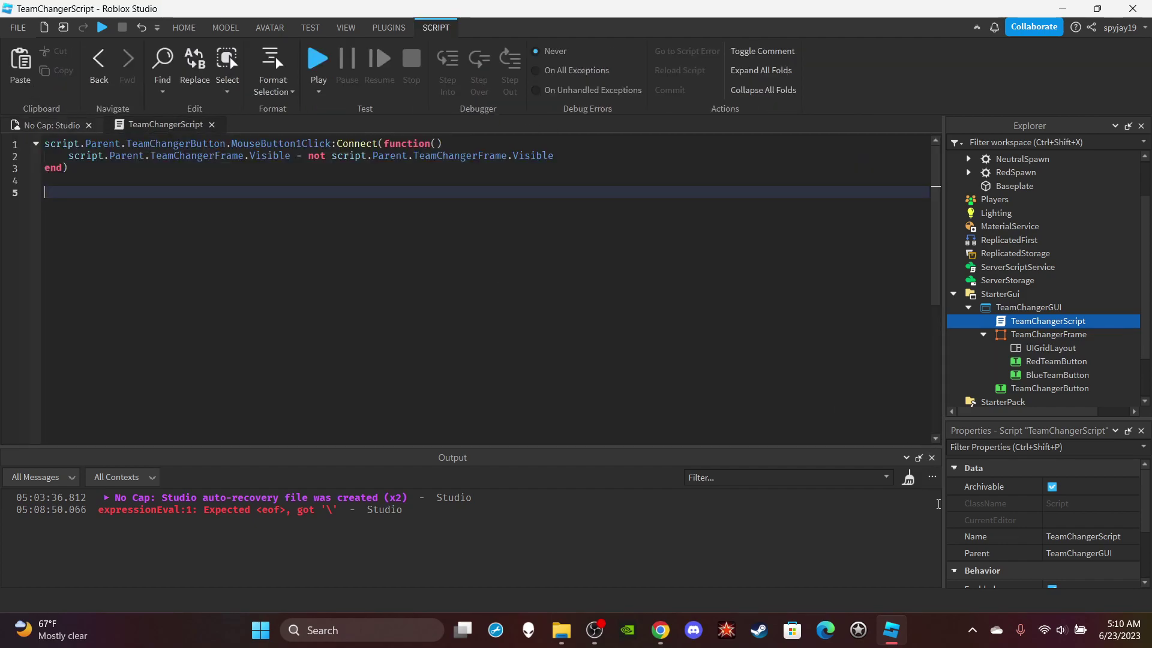
pyautogui.click(909, 478)
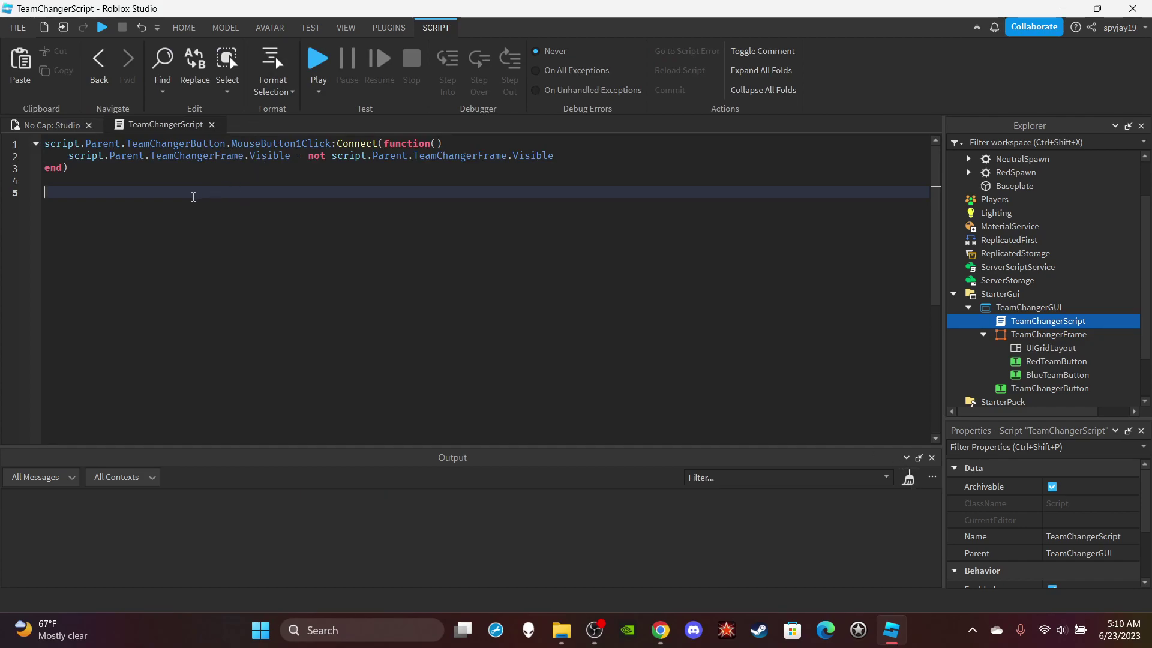
# Step: Add the loop "for i,v in pairs(script.Parent.TeamChangerFrame:GetChildren()) do" below the frame toggle function
pyautogui.write('script.')
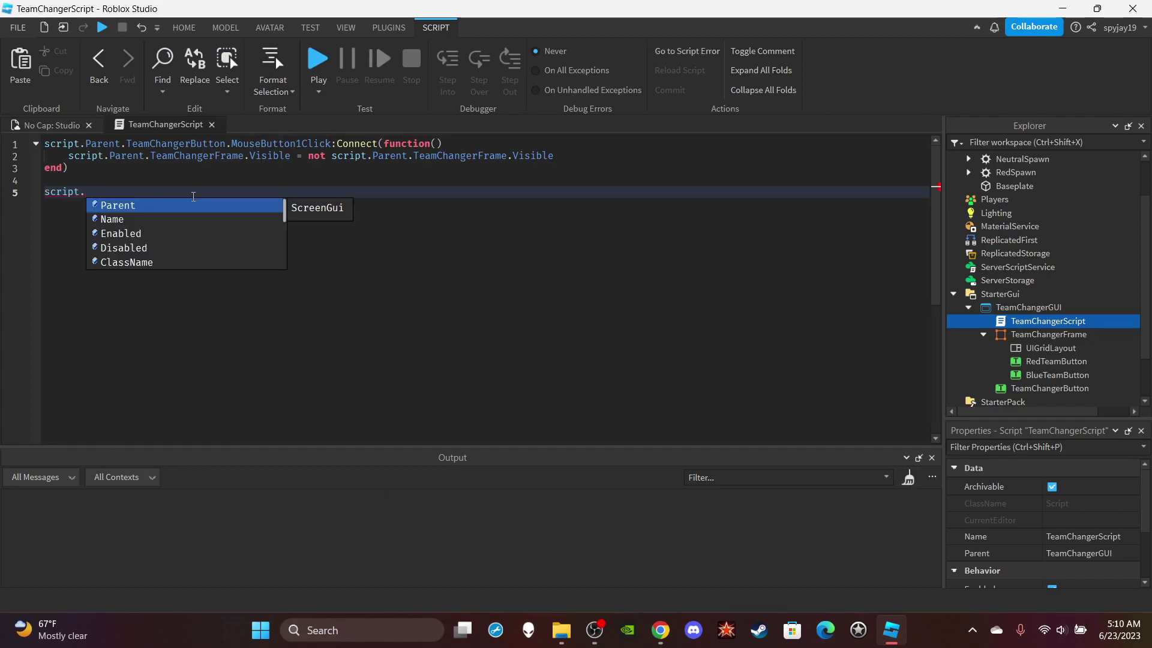
pyautogui.press('BackSpace')
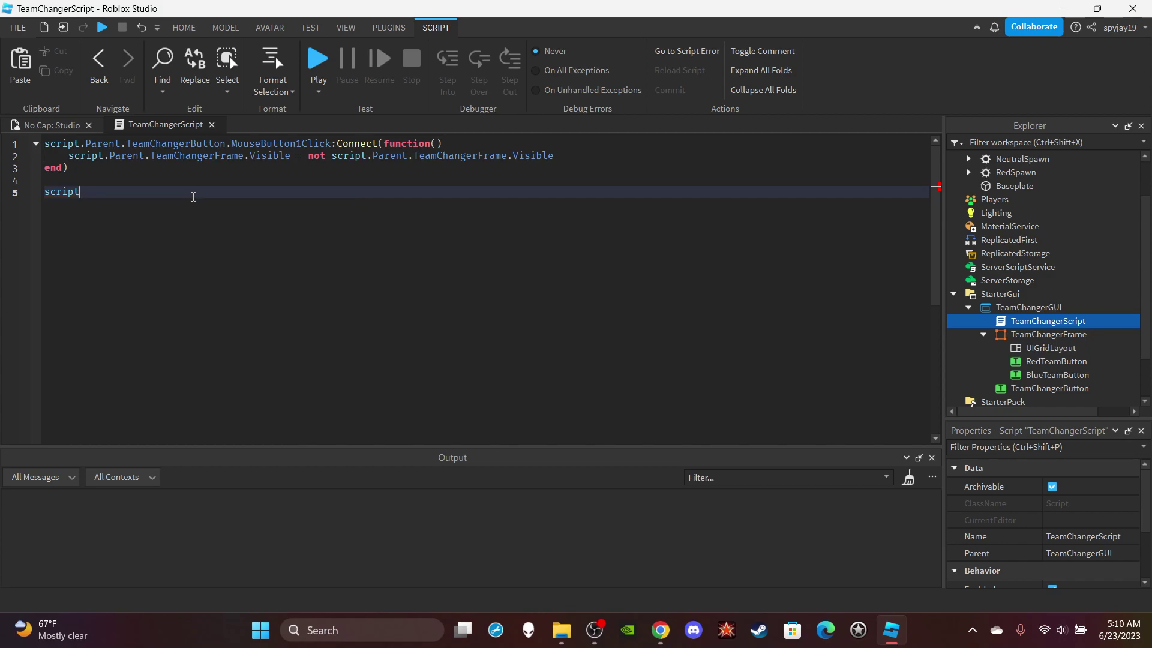
pyautogui.write('for ')
pyautogui.write('i,v in pairs(')
pyautogui.write('script.Parent.')
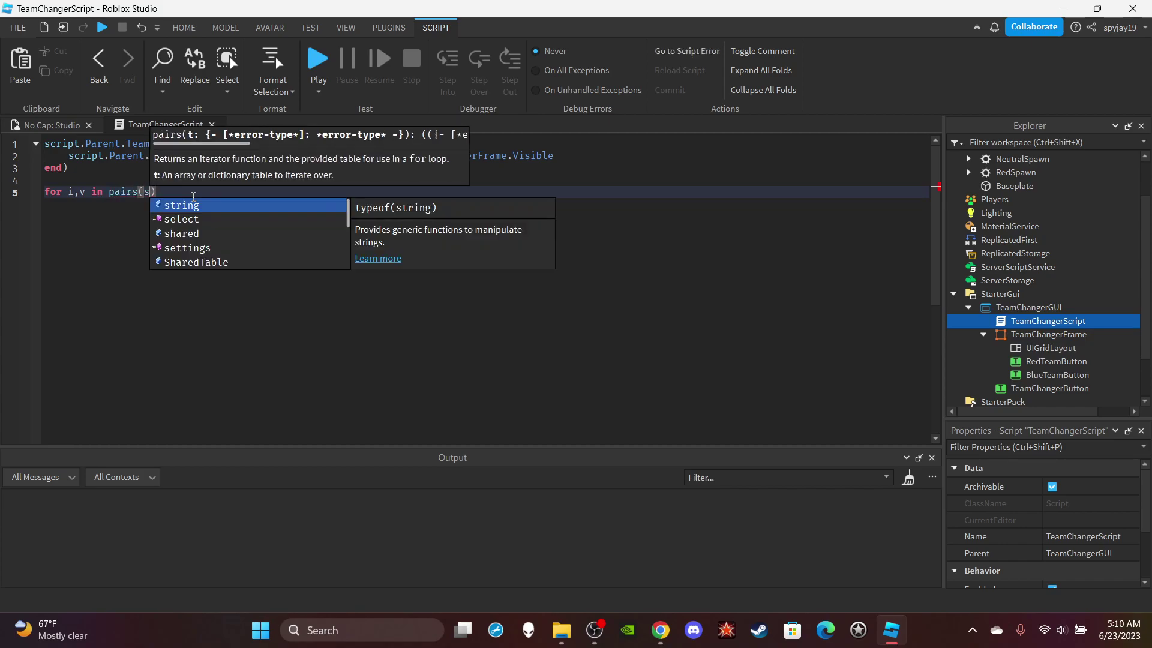
pyautogui.write('TeamChangerFrame:GetChildren()')
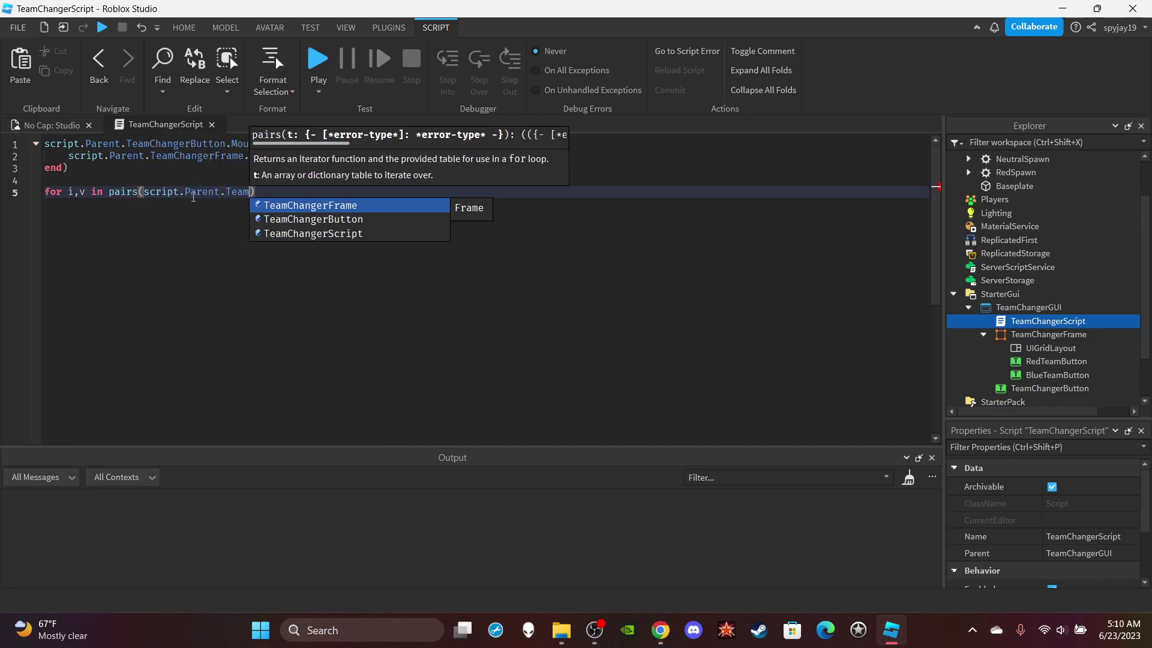
pyautogui.write(') do')
pyautogui.press('Return')
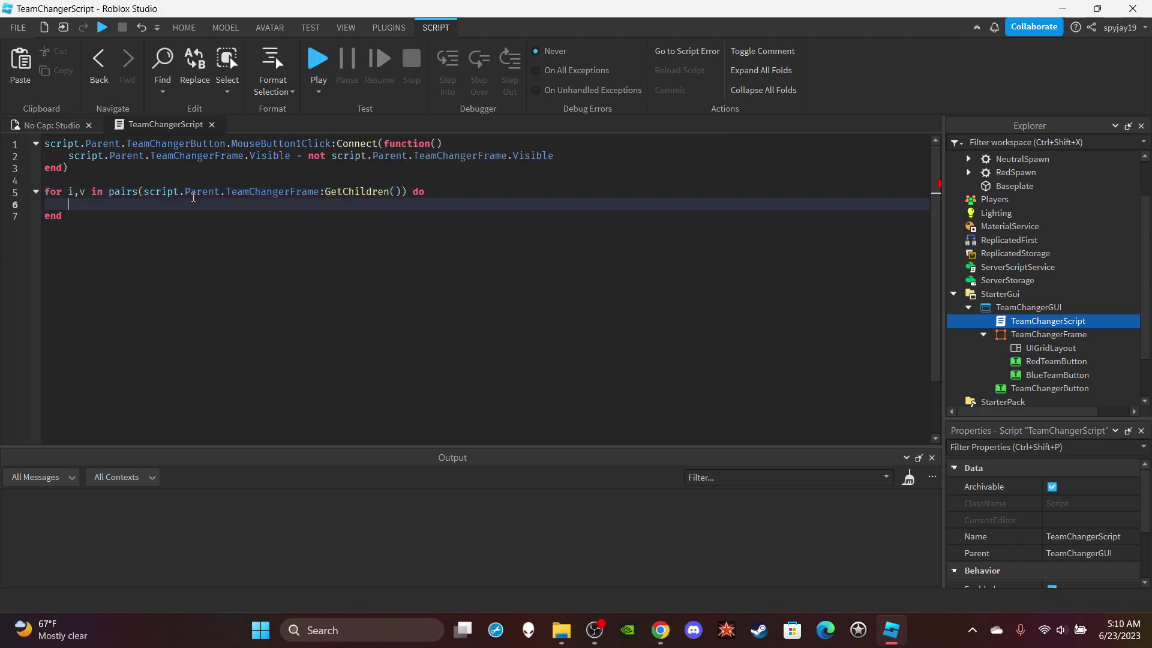
# Step: Inside the loop, add the condition "if v:IsA("TextButton") then" with an empty line for its body
pyautogui.write('if v:IsA(')
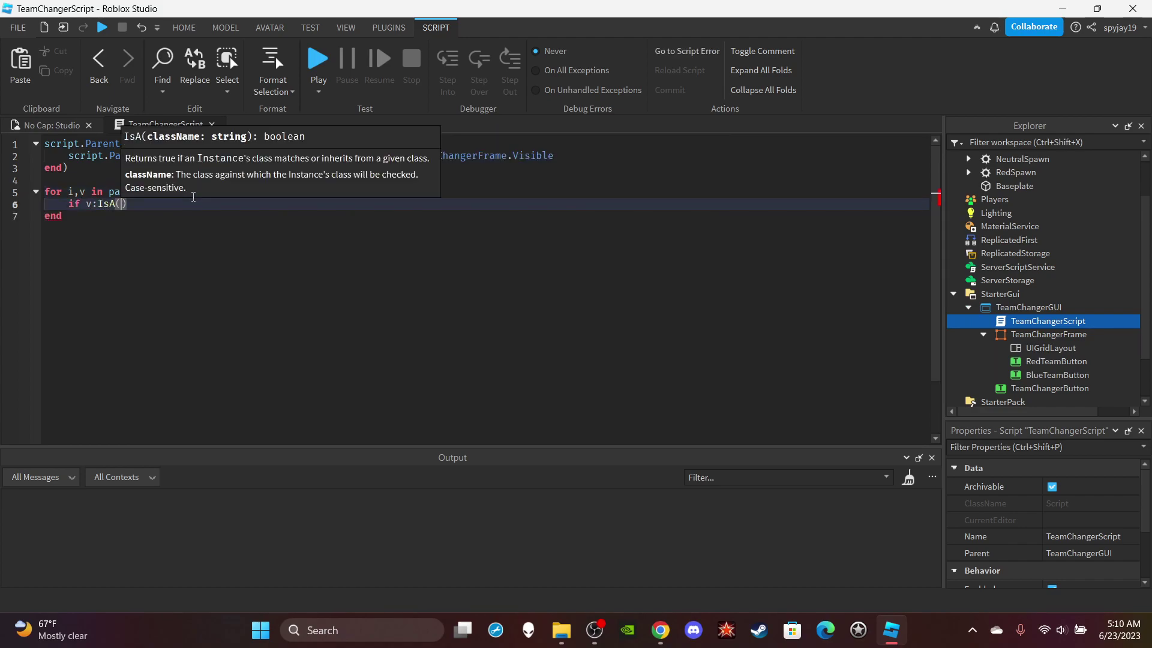
pyautogui.write('"F')
pyautogui.press('BackSpace')
pyautogui.press('BackSpace')
pyautogui.write('"B')
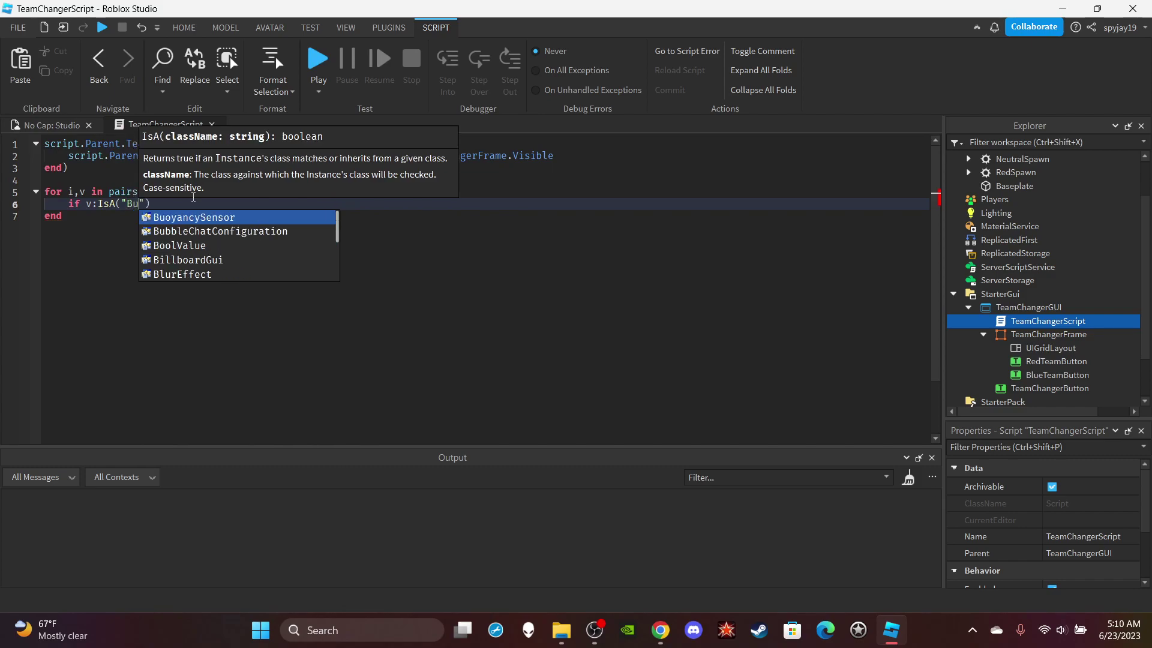
pyautogui.press('BackSpace')
pyautogui.write('Tex')
pyautogui.write('tbu')
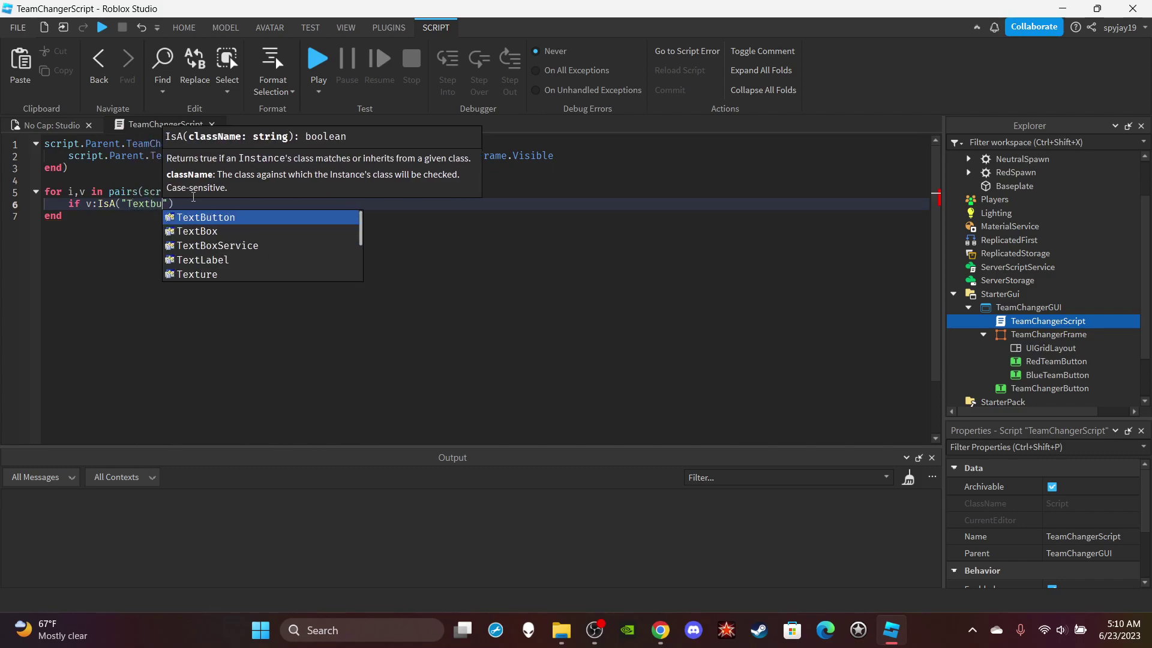
pyautogui.press('Tab')
pyautogui.press('Right')
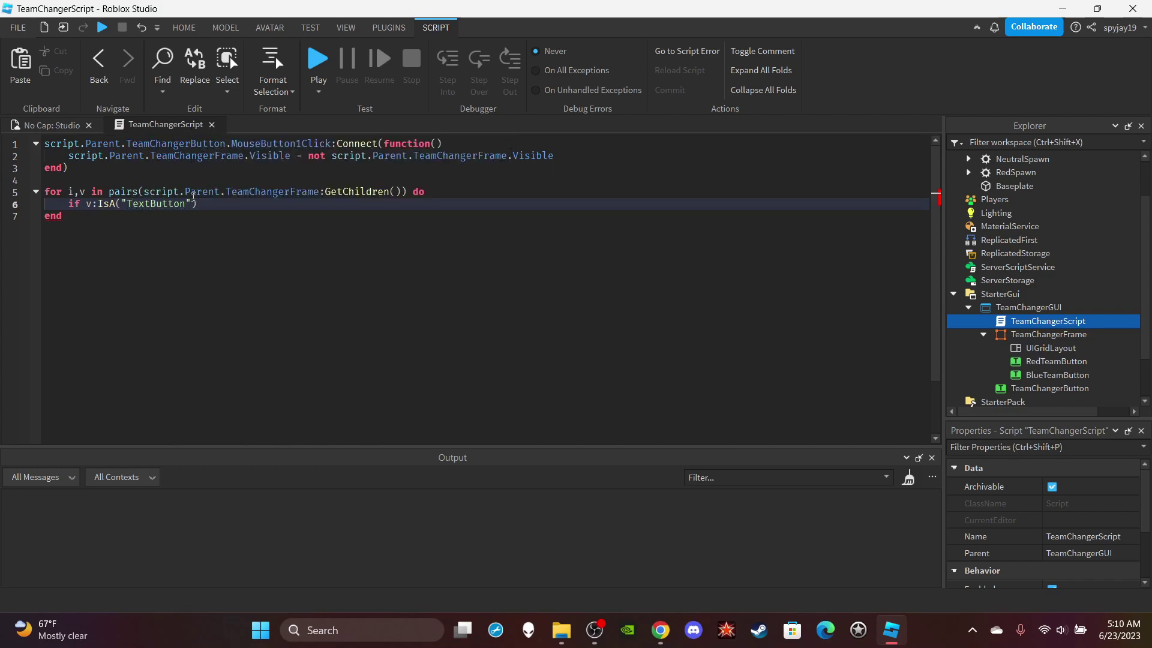
pyautogui.write('then')
pyautogui.press('Return')
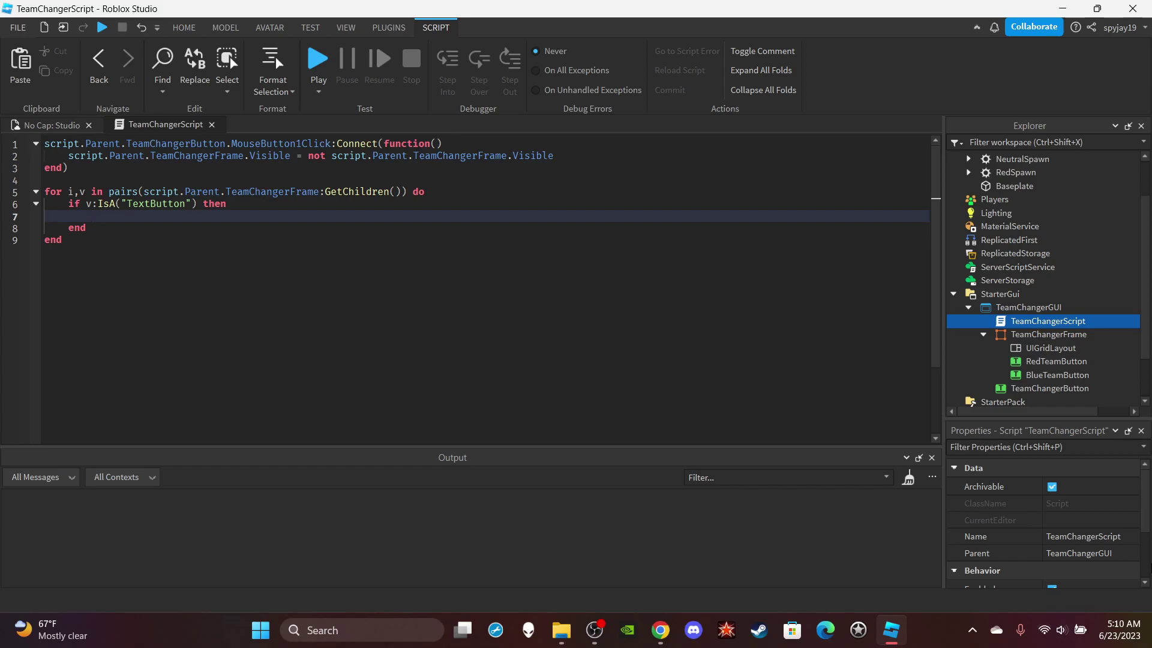
pyautogui.scroll(-1, 1068, 324)
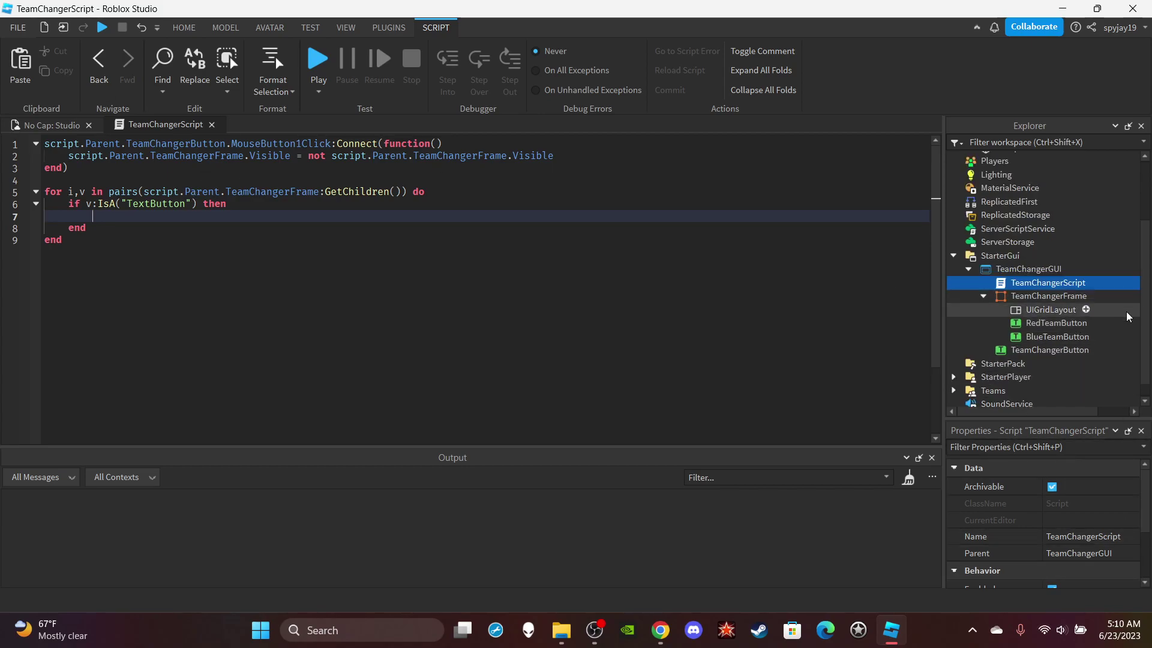
# Step: Add the line "local Player = script.Parent.Parent.Parent" above the existing code, followed by an empty line
pyautogui.scroll(1, 1128, 316)
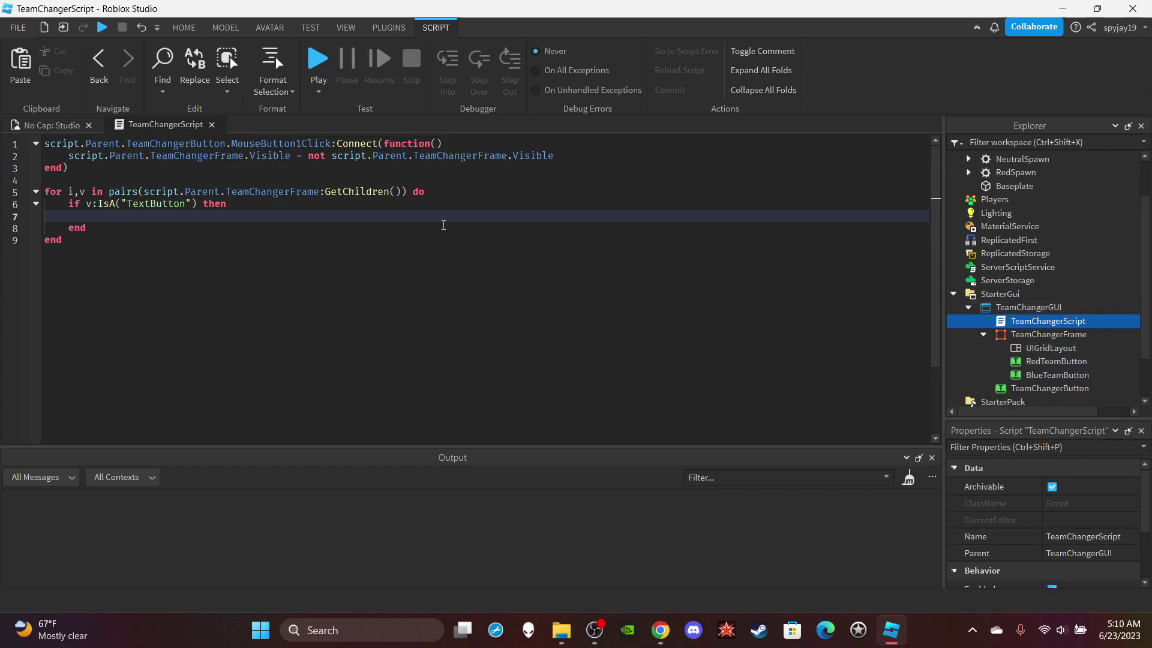
pyautogui.click(43, 143)
pyautogui.press('Return')
pyautogui.press('Return')
pyautogui.press('Up')
pyautogui.press('Up')
pyautogui.write('local')
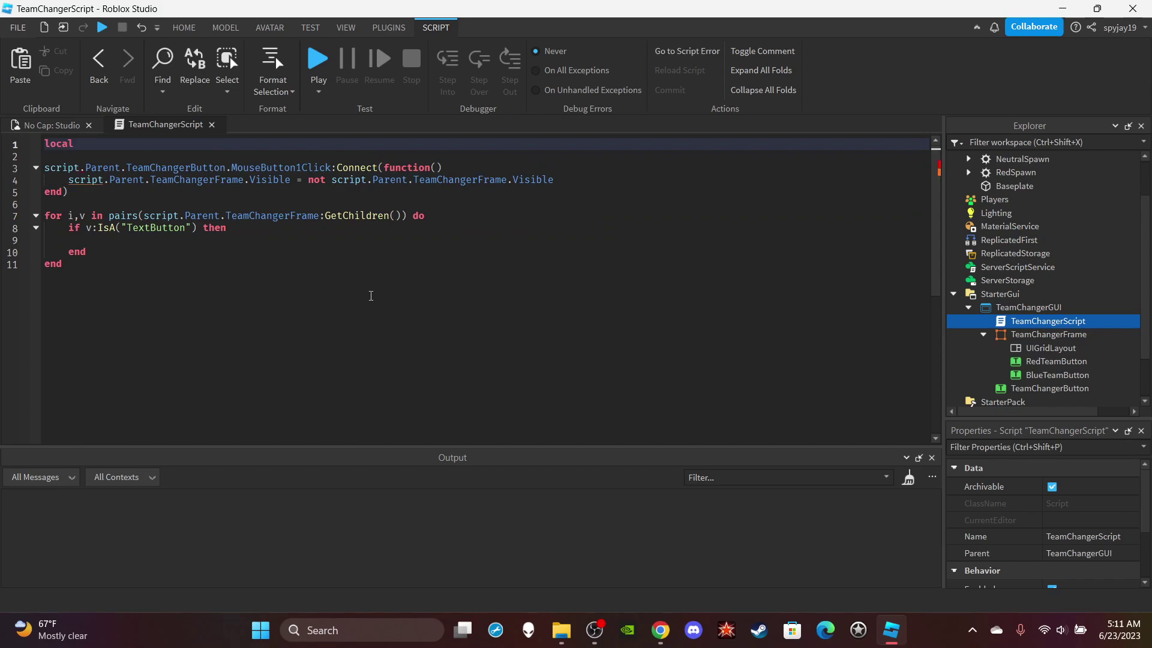
pyautogui.write(' Player = script.')
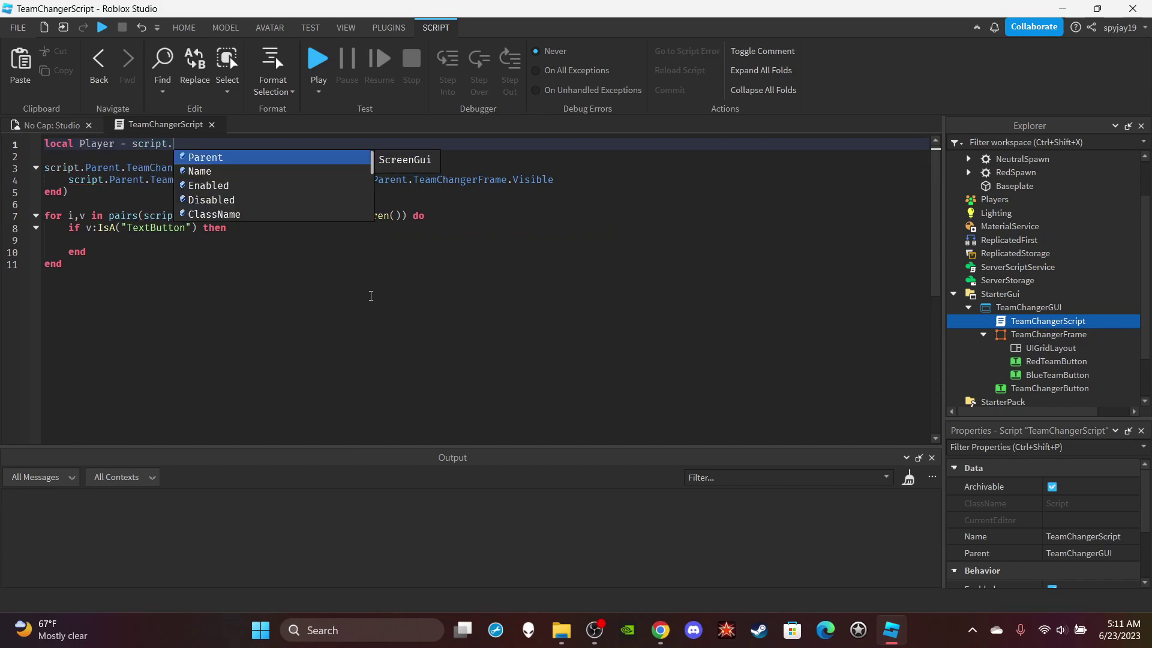
pyautogui.write('_')
pyautogui.press('Return')
pyautogui.press('BackSpace')
pyautogui.press('BackSpace')
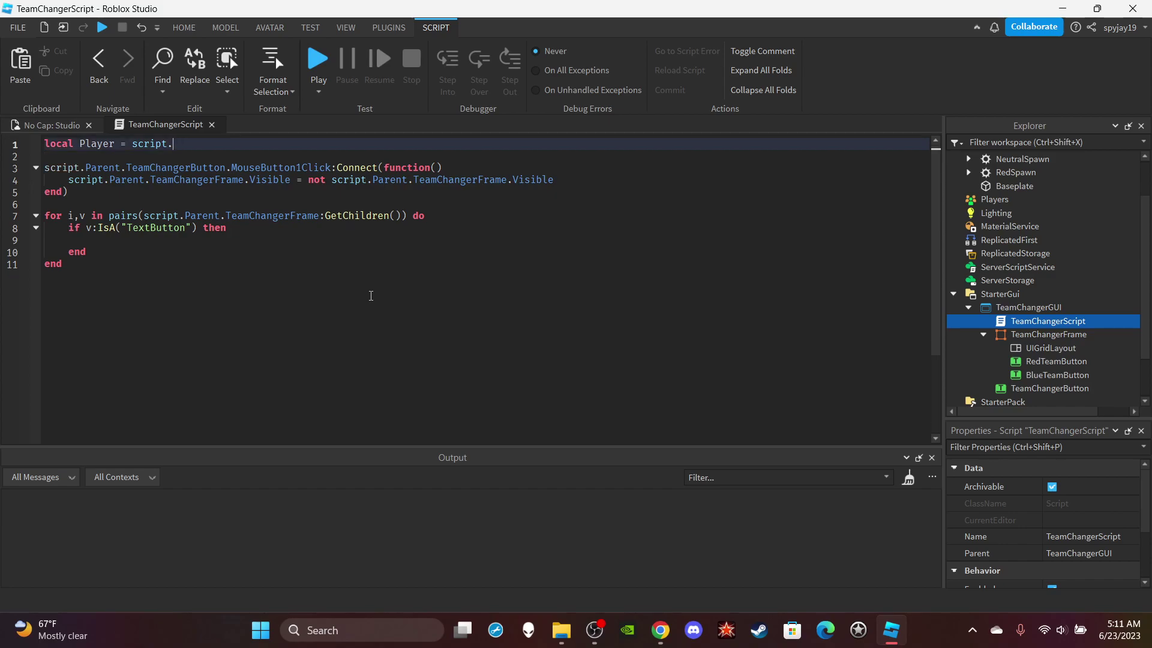
pyautogui.write('Parent.')
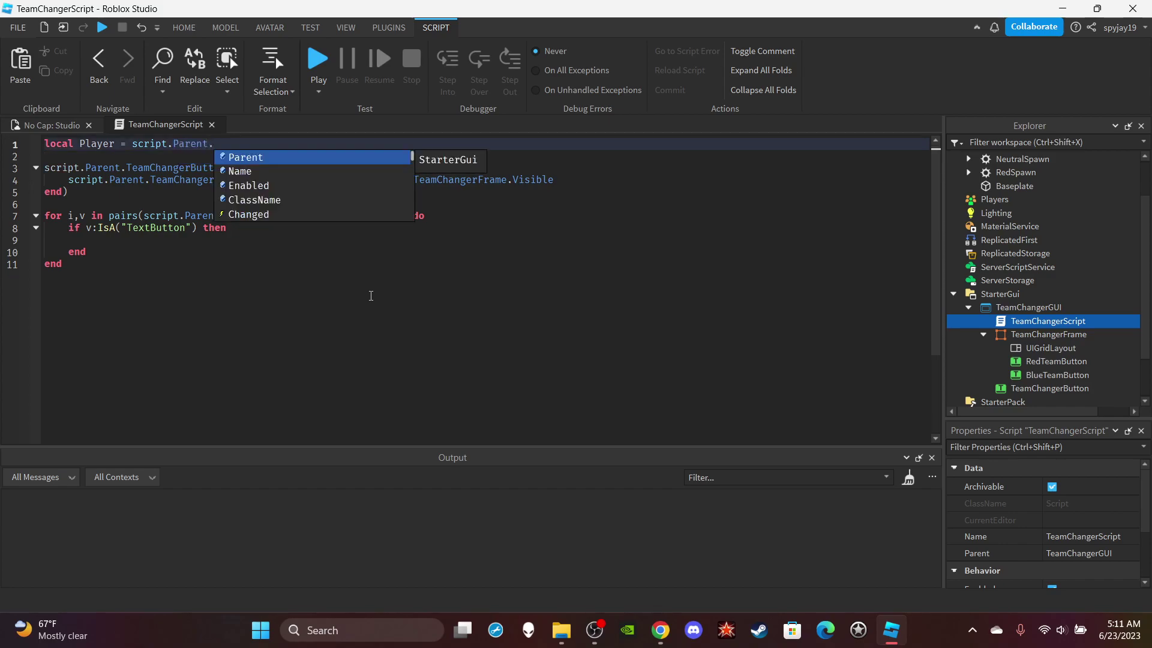
pyautogui.write('Parent.Parent')
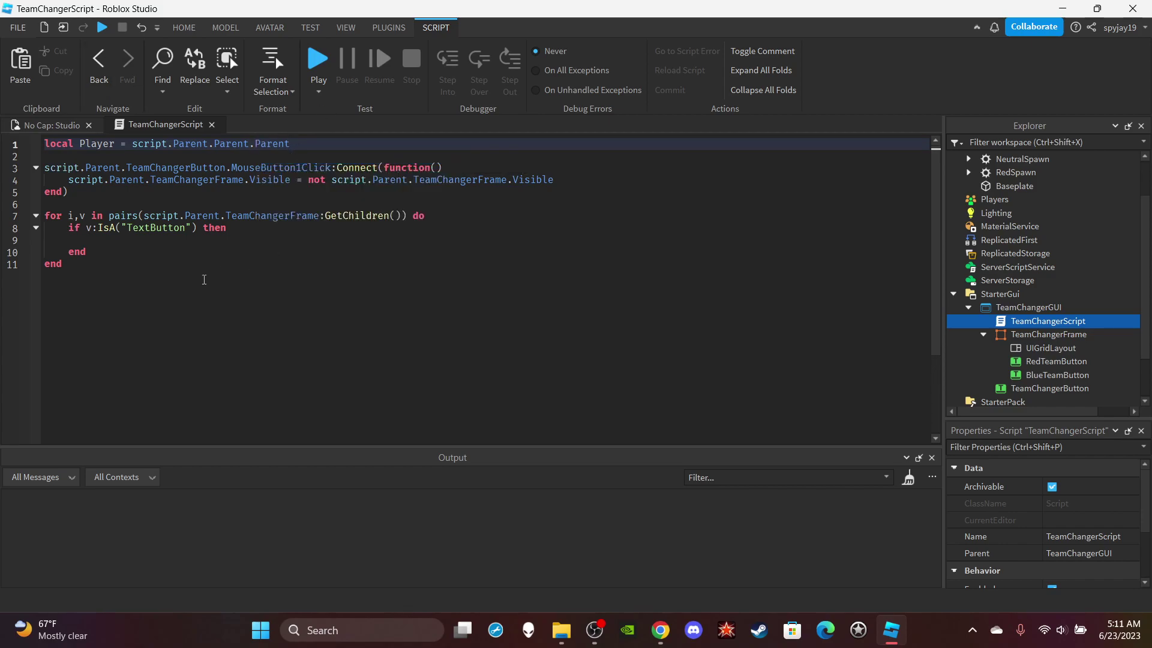
# Step: Inside the TextButton condition, add the line "Player.Team = game.Teams"
pyautogui.click(143, 243)
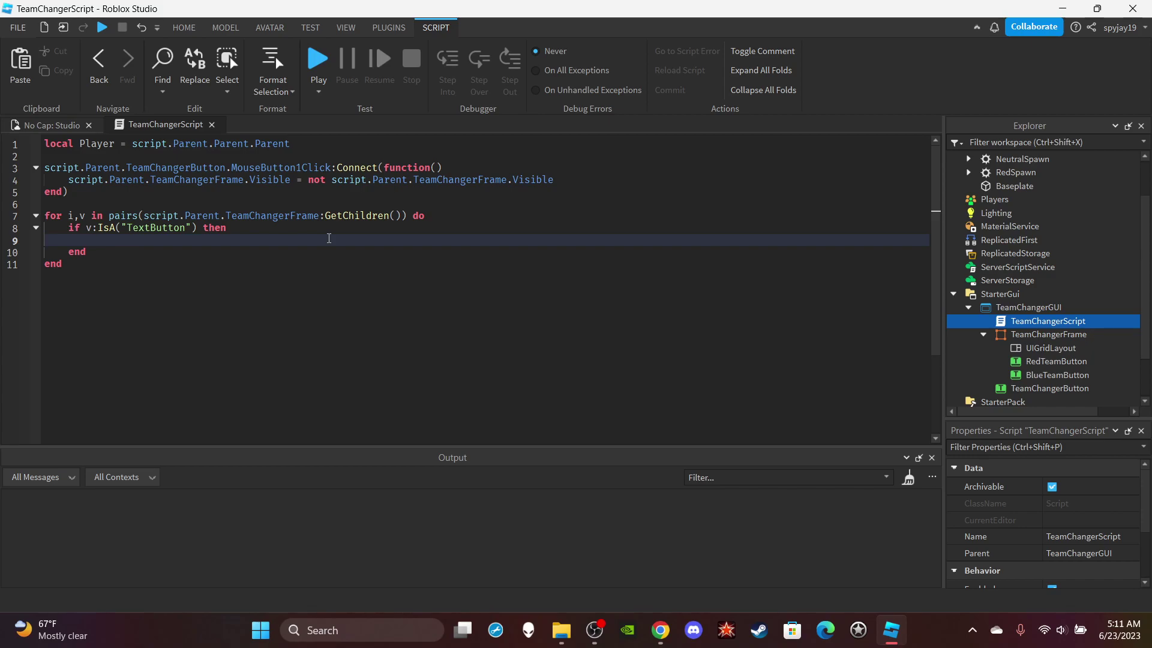
pyautogui.write('Player.T')
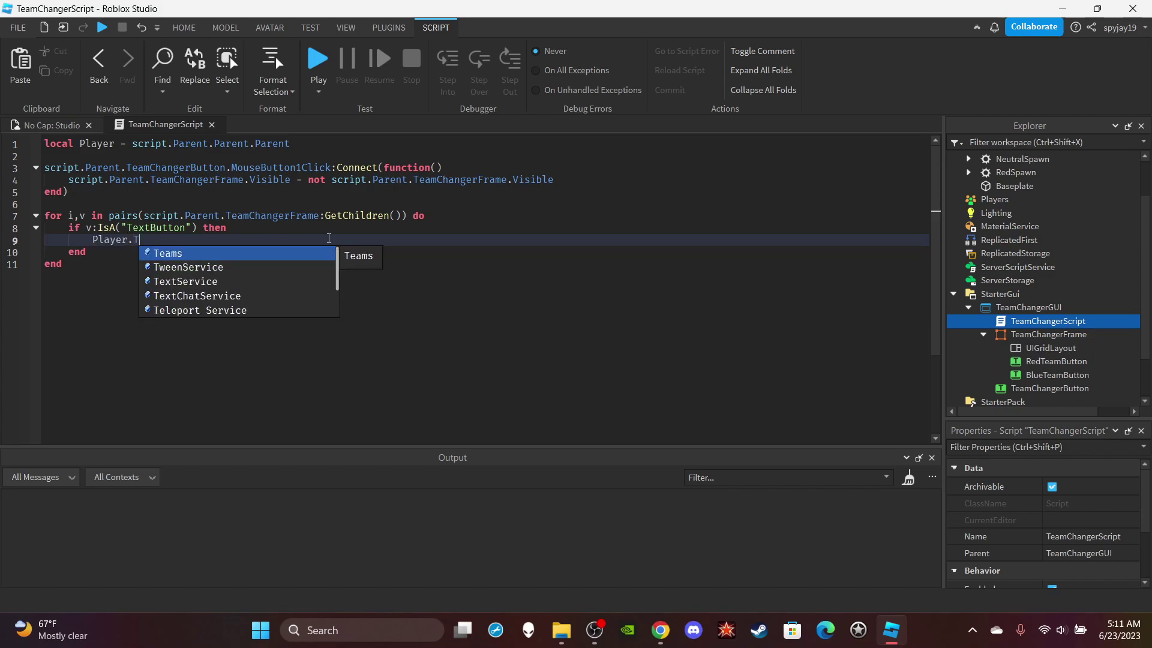
pyautogui.write('eams.')
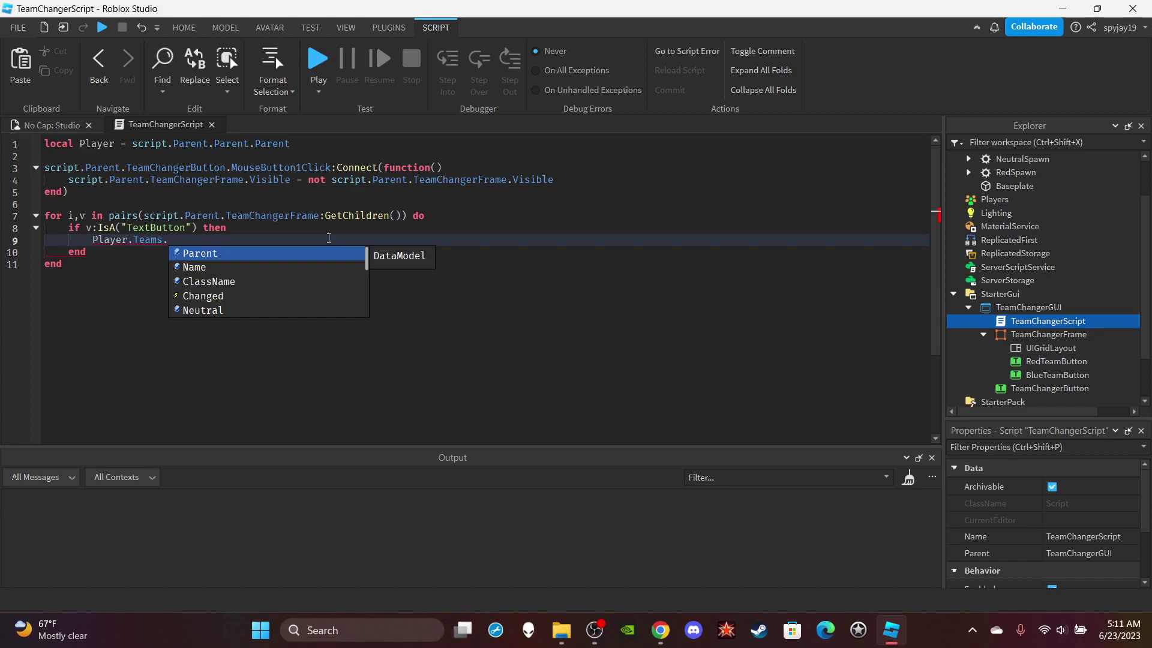
pyautogui.press('BackSpace')
pyautogui.press('BackSpace')
pyautogui.press('BackSpace')
pyautogui.press('BackSpace')
pyautogui.press('BackSpace')
pyautogui.press('BackSpace')
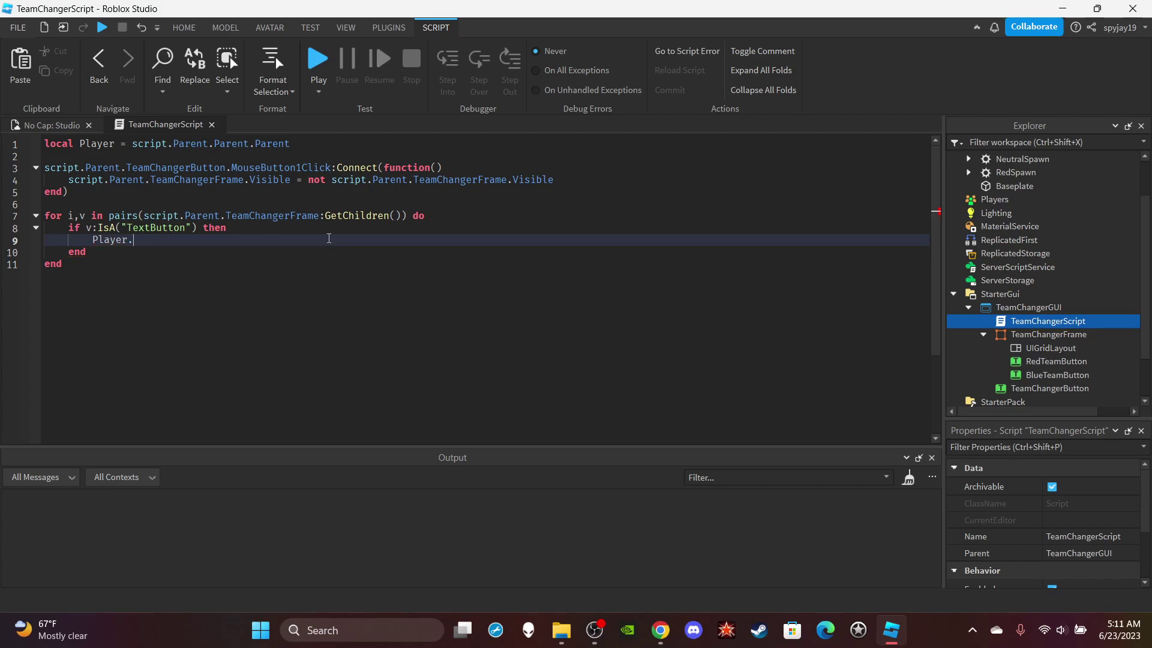
pyautogui.write('.Teams.')
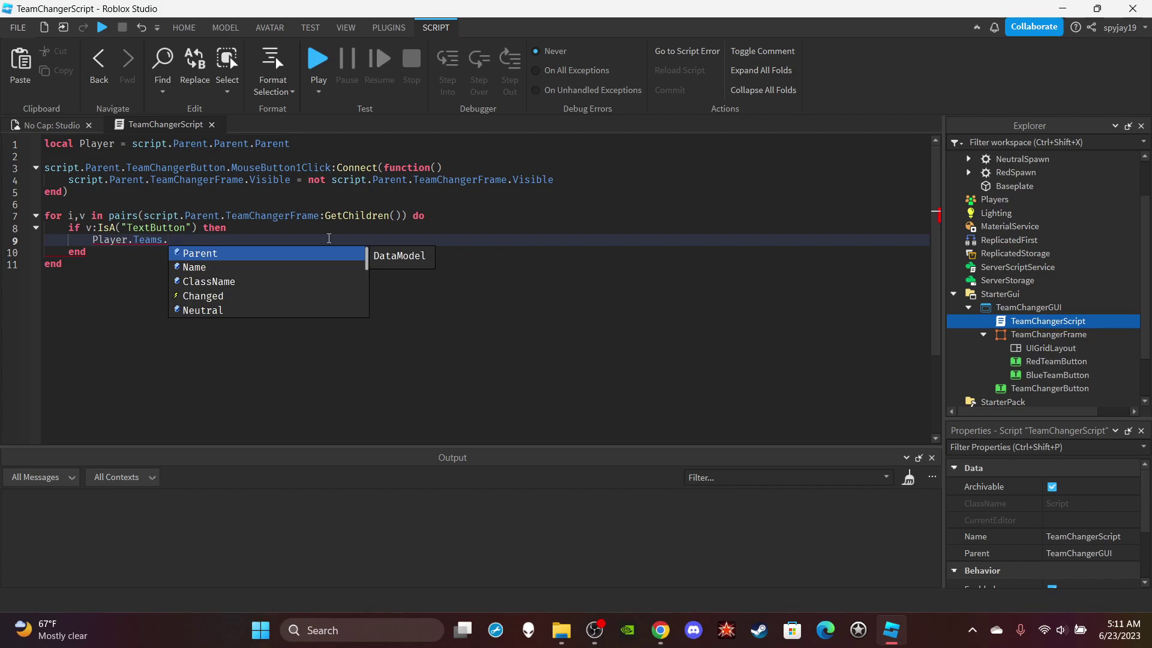
pyautogui.press('BackSpace')
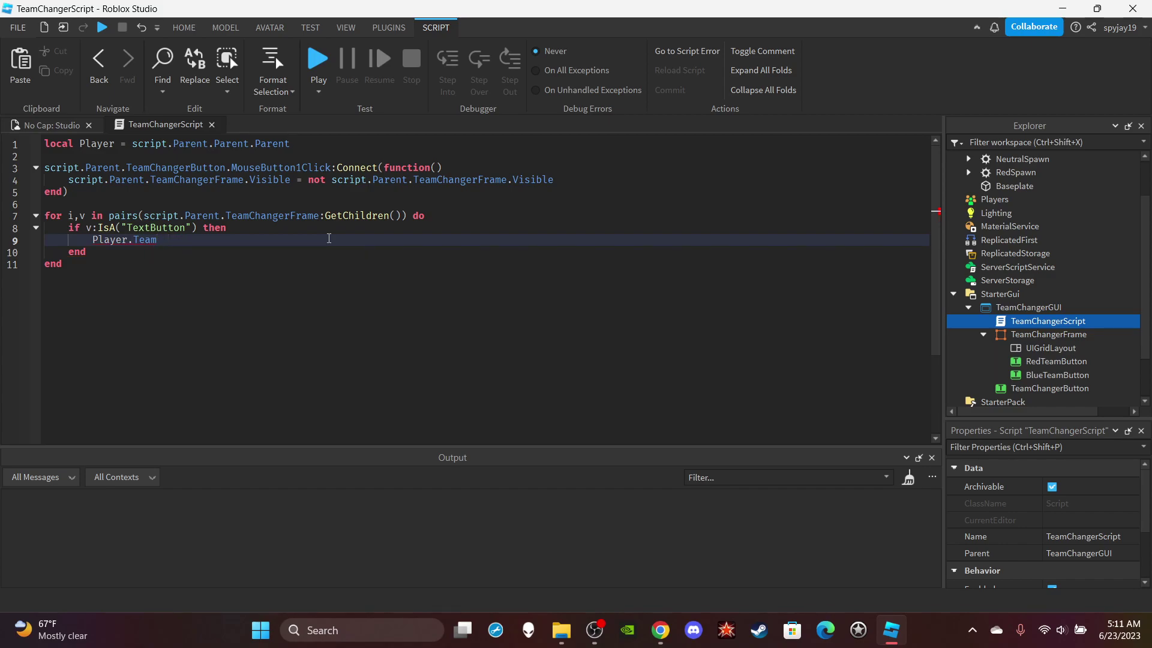
pyautogui.write('= game.te')
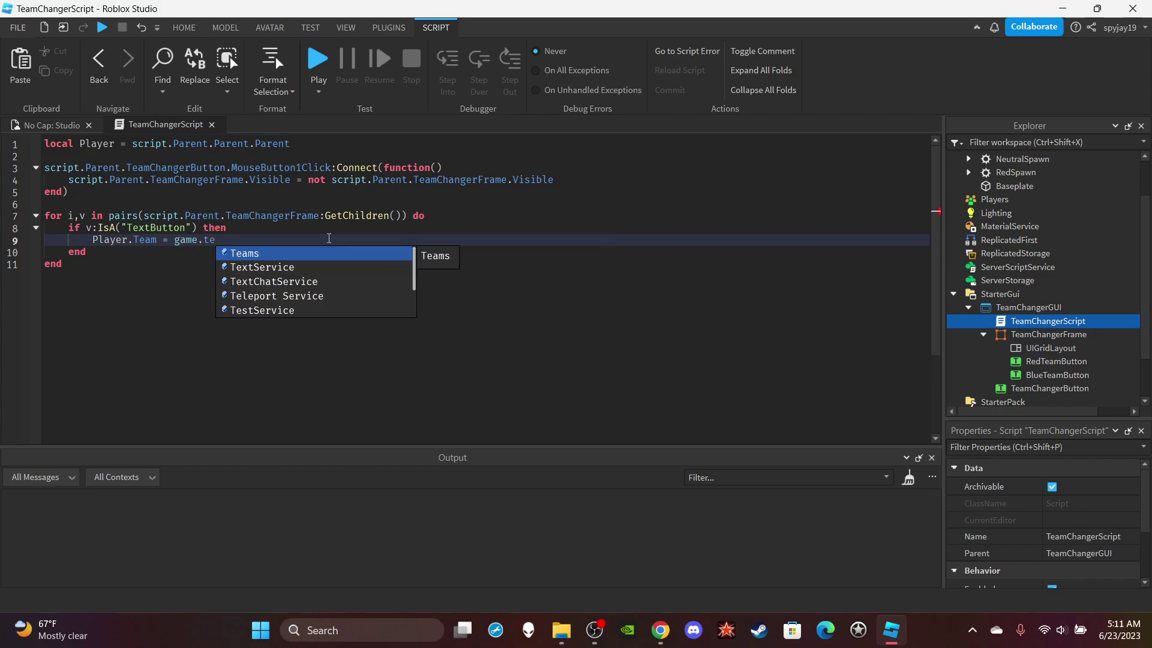
pyautogui.press('Return')
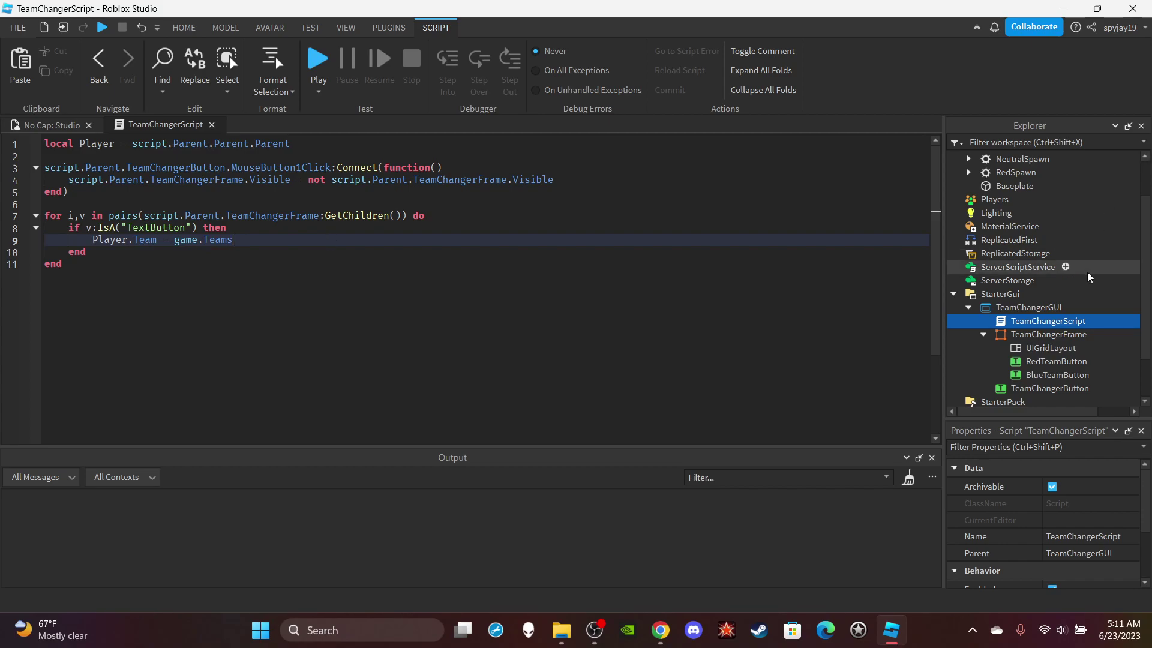
# Step: Rename RedTeamButton inside TeamChangerFrame as "Red Team"
pyautogui.scroll(-2, 1032, 300)
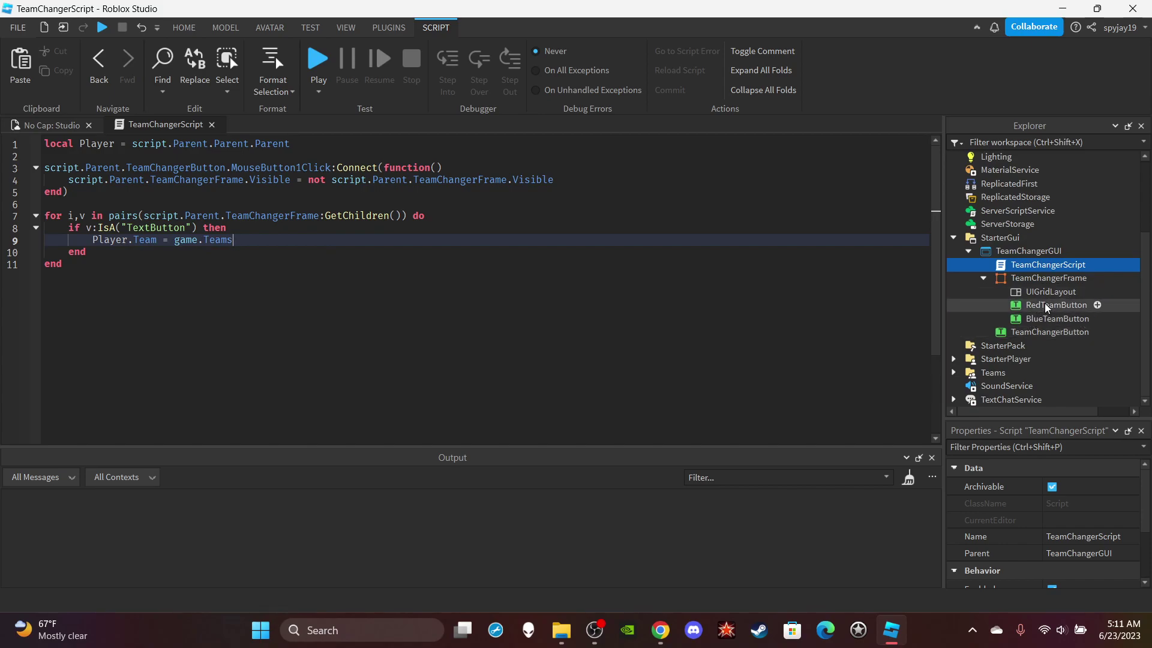
pyautogui.click(1097, 307)
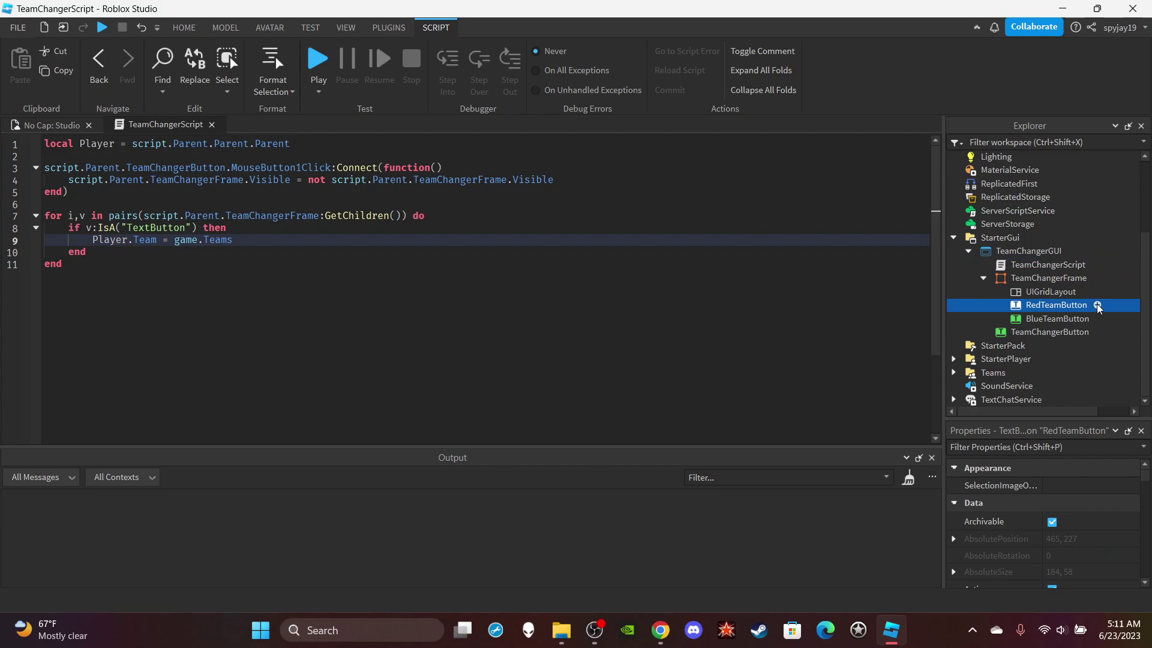
pyautogui.moveTo(255, 245); pyautogui.dragTo(94, 239)
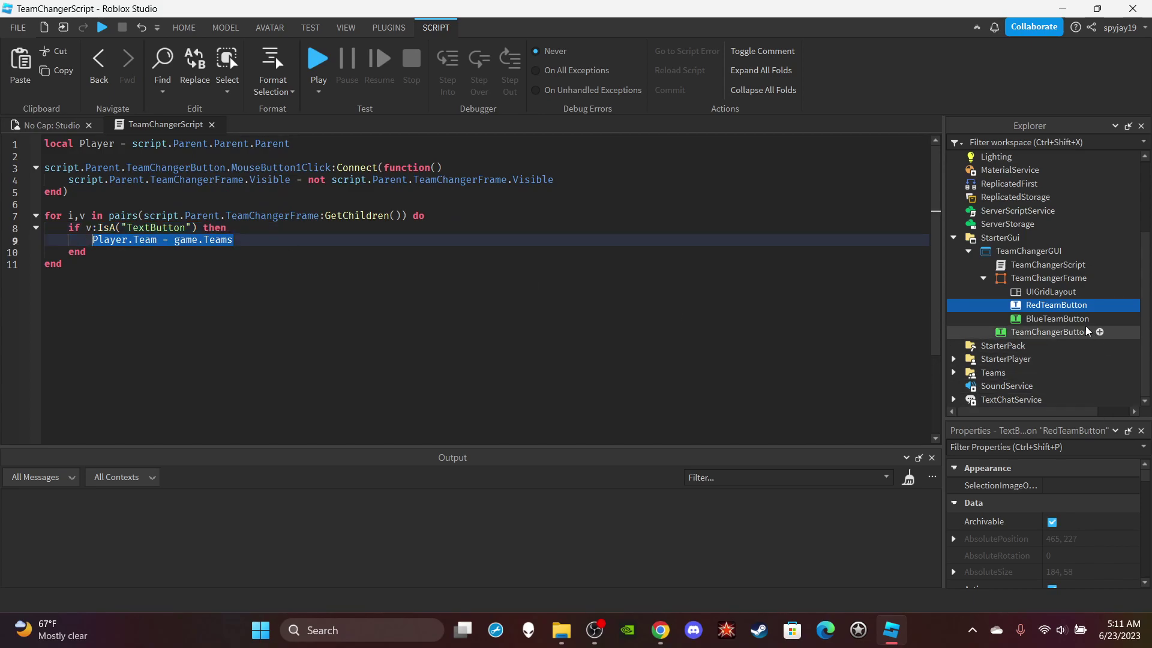
pyautogui.scroll(-5, 1033, 534)
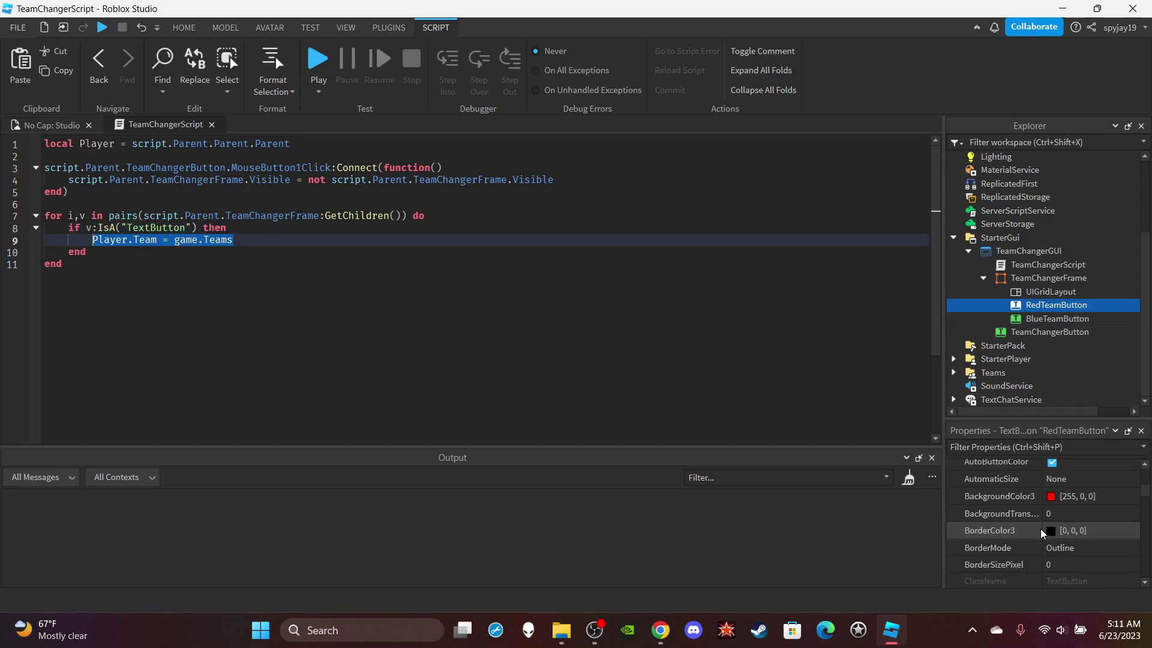
pyautogui.click(1076, 525)
pyautogui.write('Red Team')
pyautogui.press('Return')
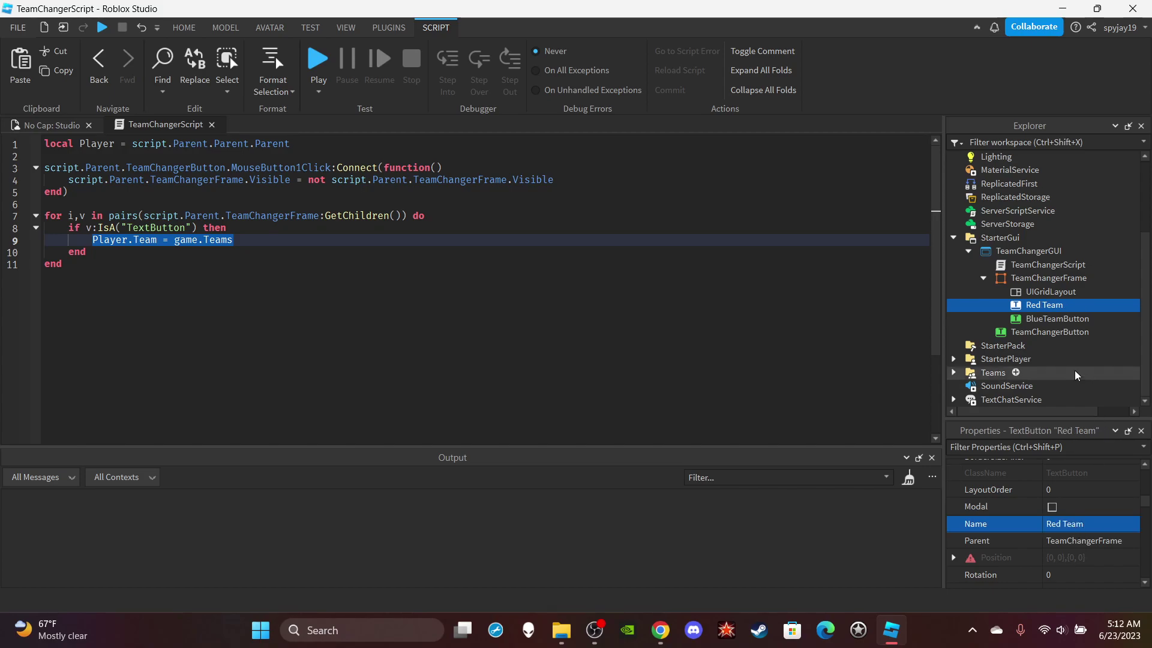
# Step: Rename BlueTeamButton inside TeamChangerFrame as "Blue Team"
pyautogui.click(1041, 320)
pyautogui.click(1058, 524)
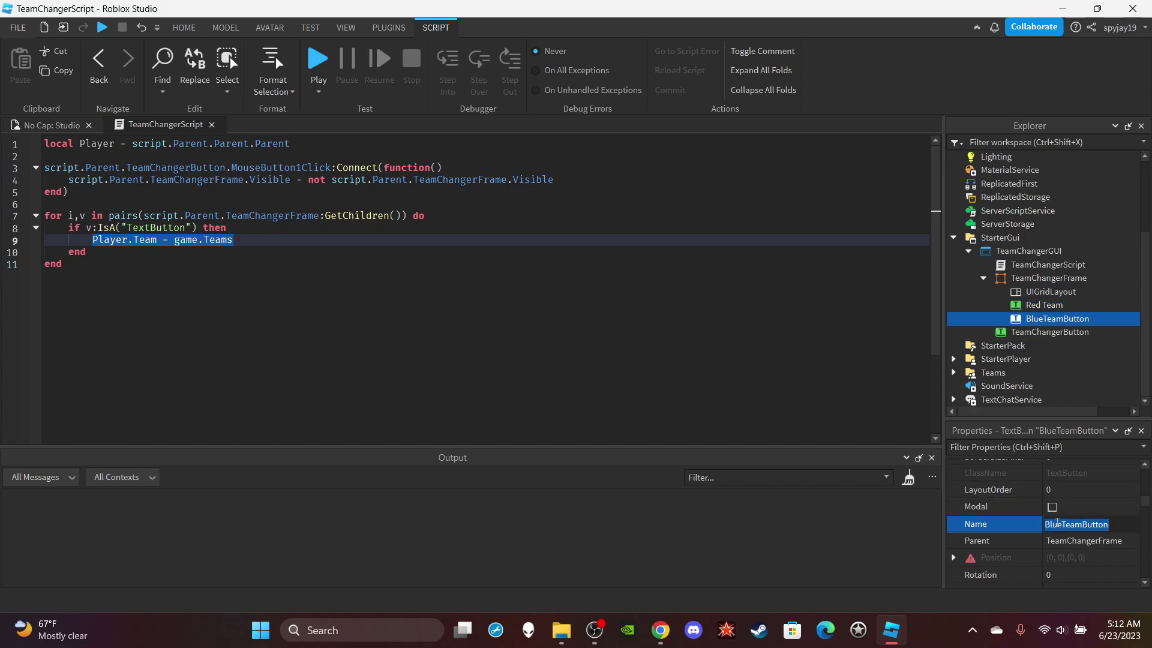
pyautogui.write('Bl')
pyautogui.press('Return')
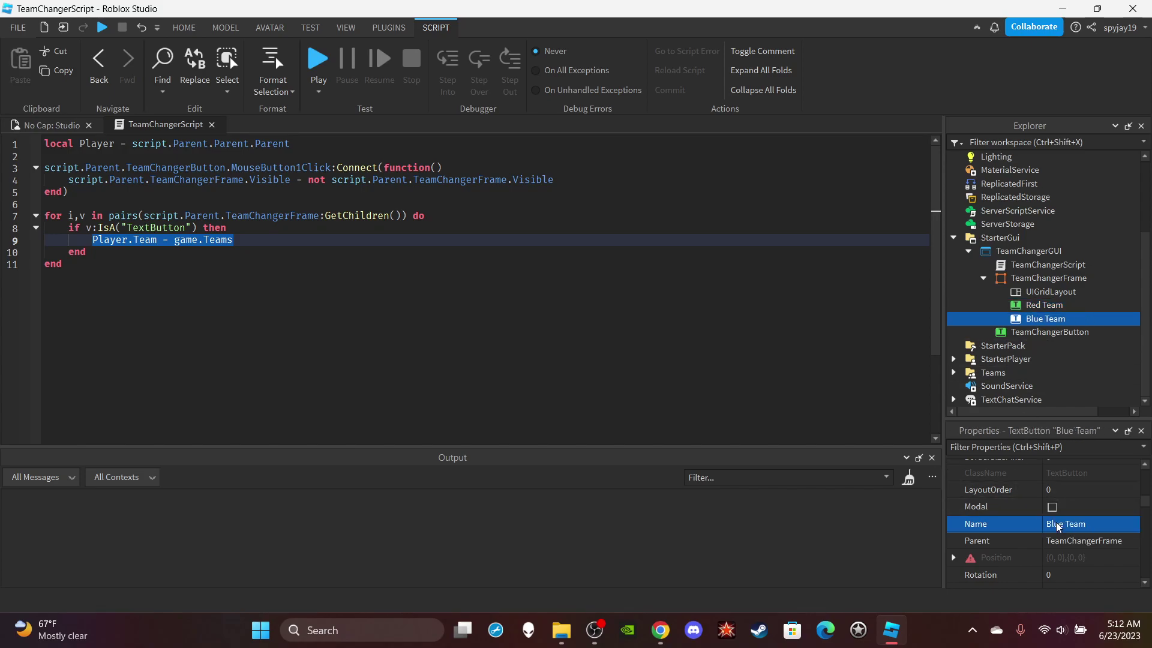
pyautogui.hotkey('ctrl', 'c')
# Step: Extend the team assignment in the script to "Player.Team = game.Teams:FindFirstChild(v.Name)"
pyautogui.click(231, 264)
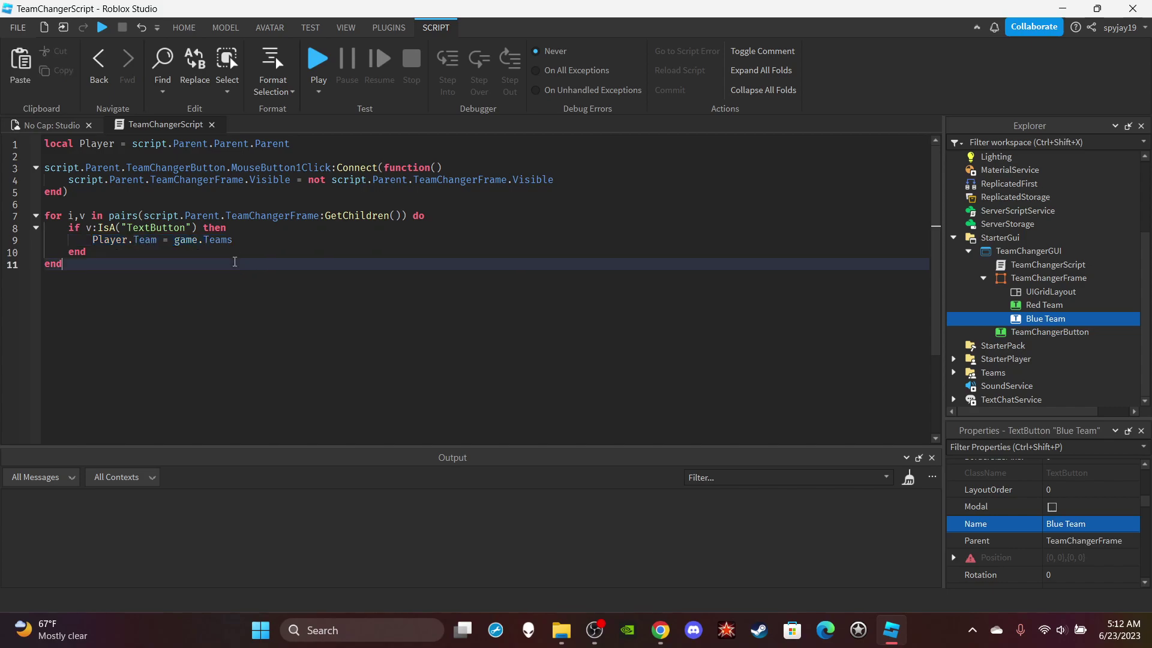
pyautogui.click(264, 245)
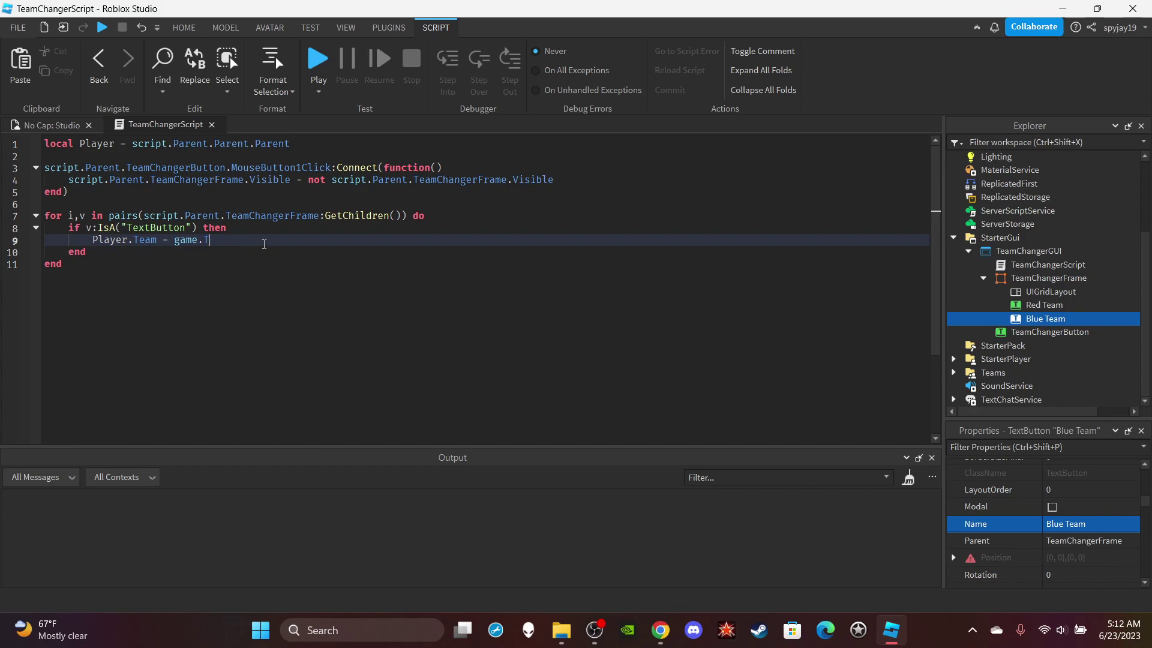
pyautogui.write('me.Teams')
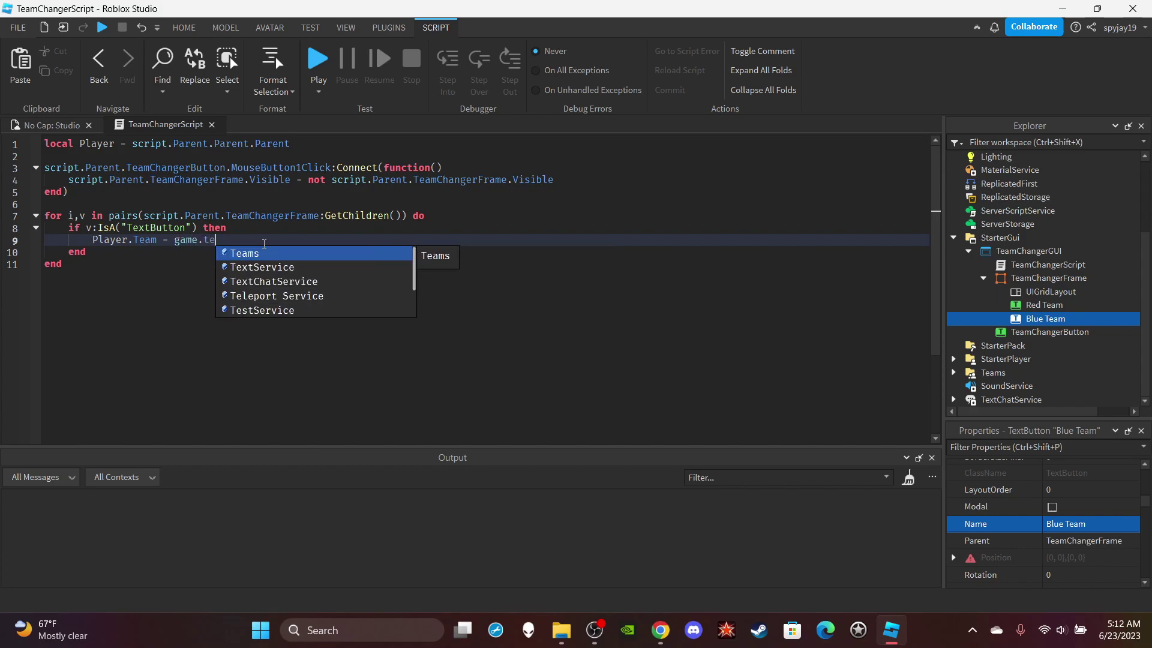
pyautogui.write(':')
pyautogui.press('Tab')
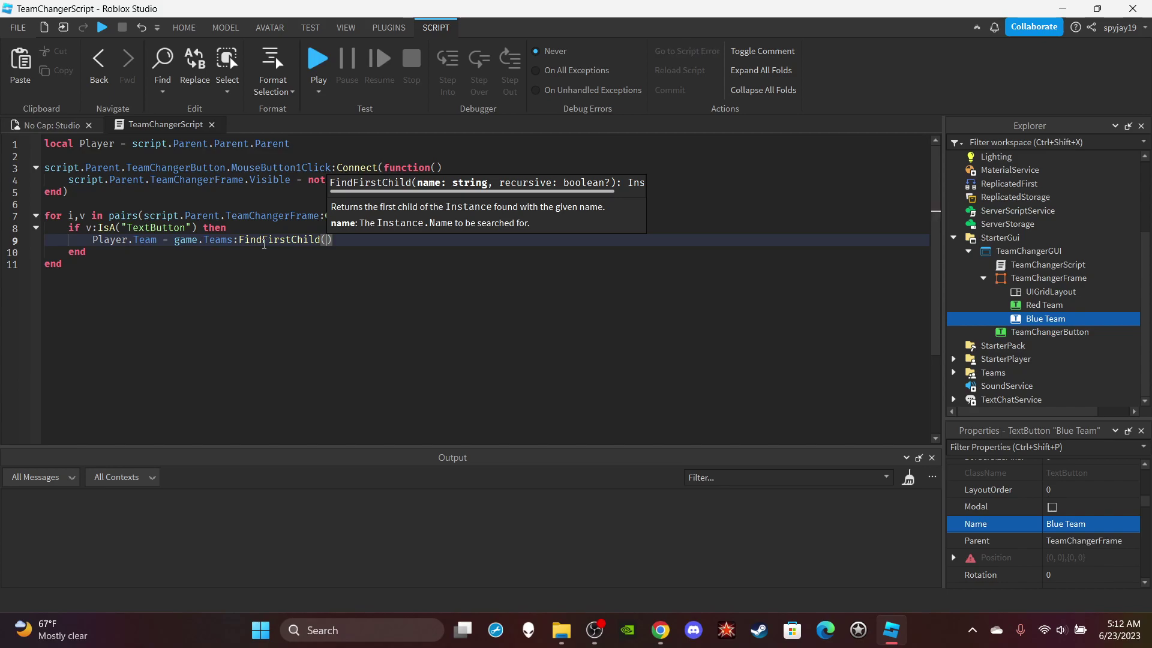
pyautogui.write('v.Name)')
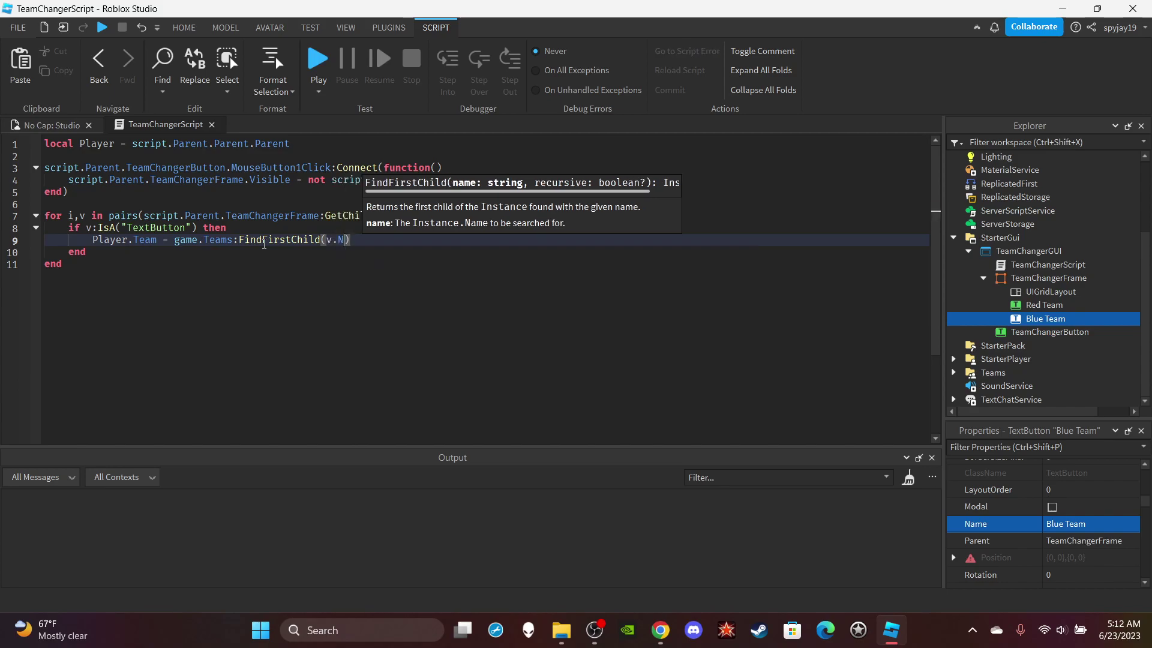
# Step: Return to the 3D view, make TeamChangerFrame invisible and deselect it
pyautogui.click(51, 125)
pyautogui.click(754, 324)
pyautogui.moveTo(528, 350); pyautogui.dragTo(522, 384, button='right')
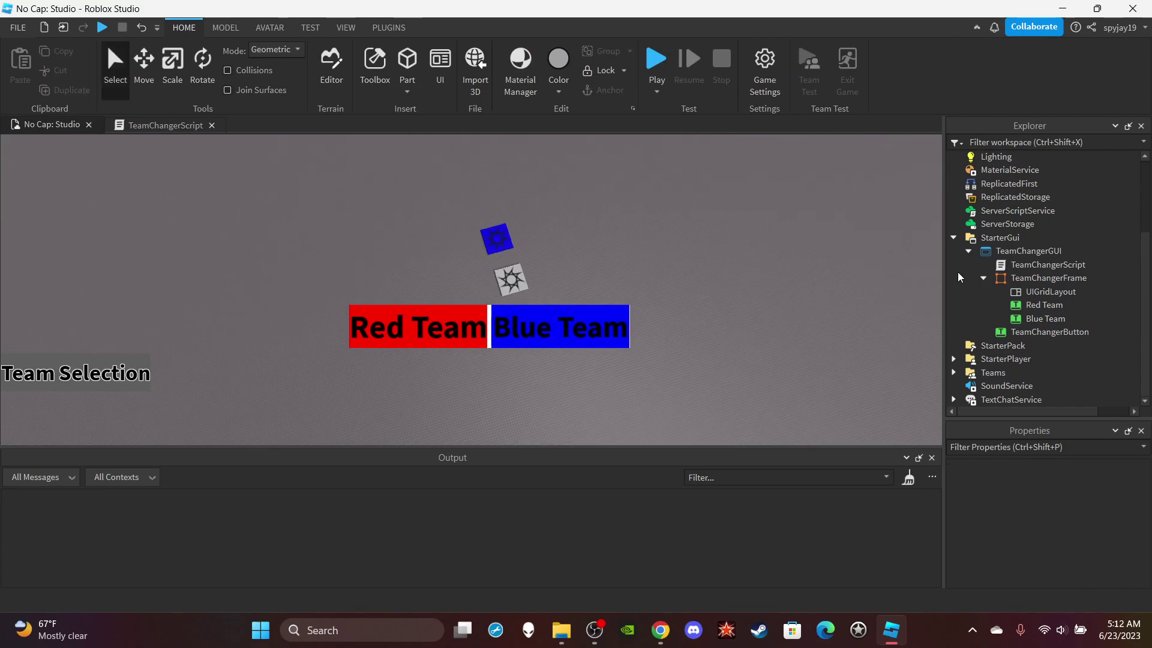
pyautogui.click(1049, 278)
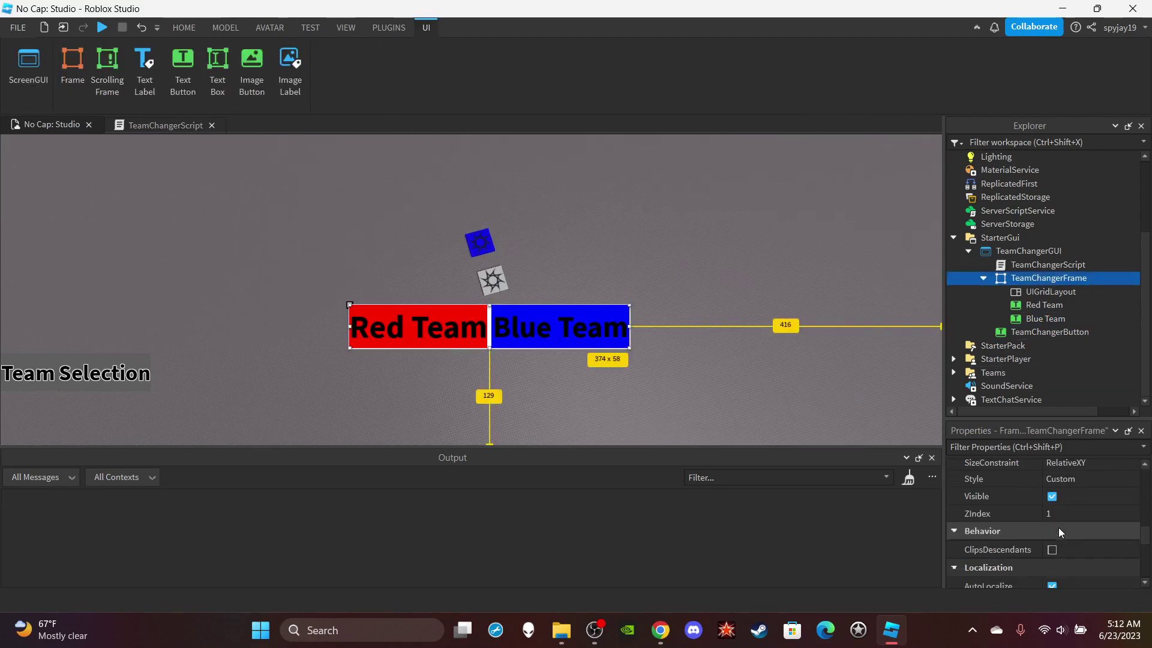
pyautogui.click(1052, 496)
pyautogui.click(684, 286)
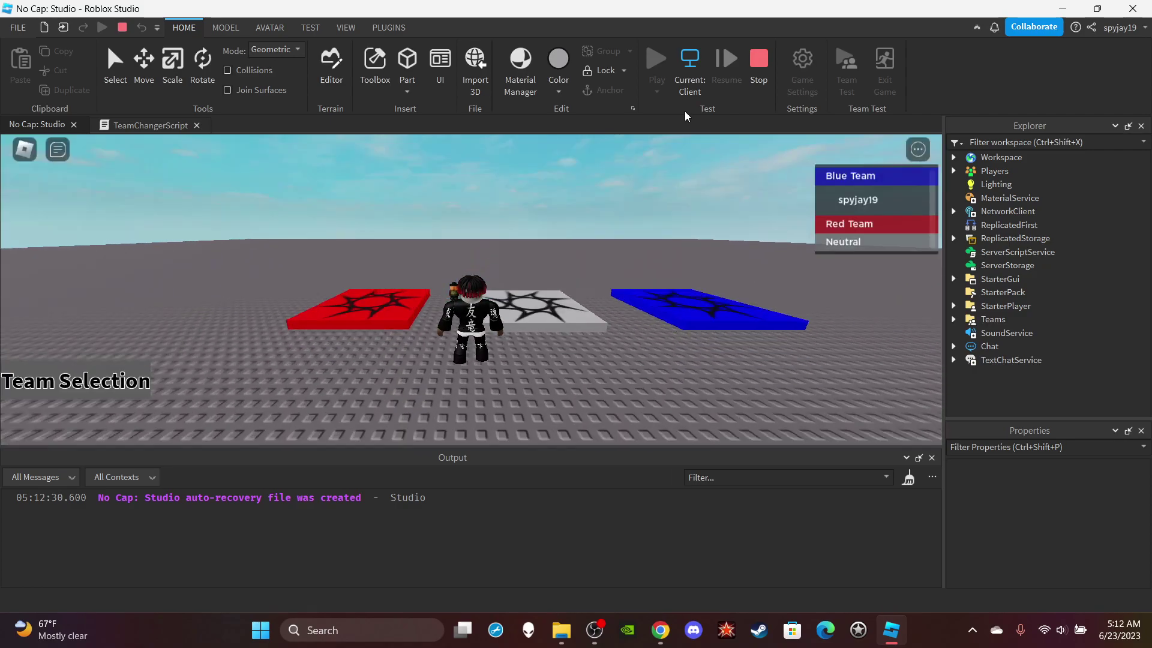
# Step: Playtest the game, stop it, and check the AutoAssignable and TeamColor properties of the Blue, Red and Neutral teams
pyautogui.moveTo(593, 301); pyautogui.dragTo(496, 210, button='right')
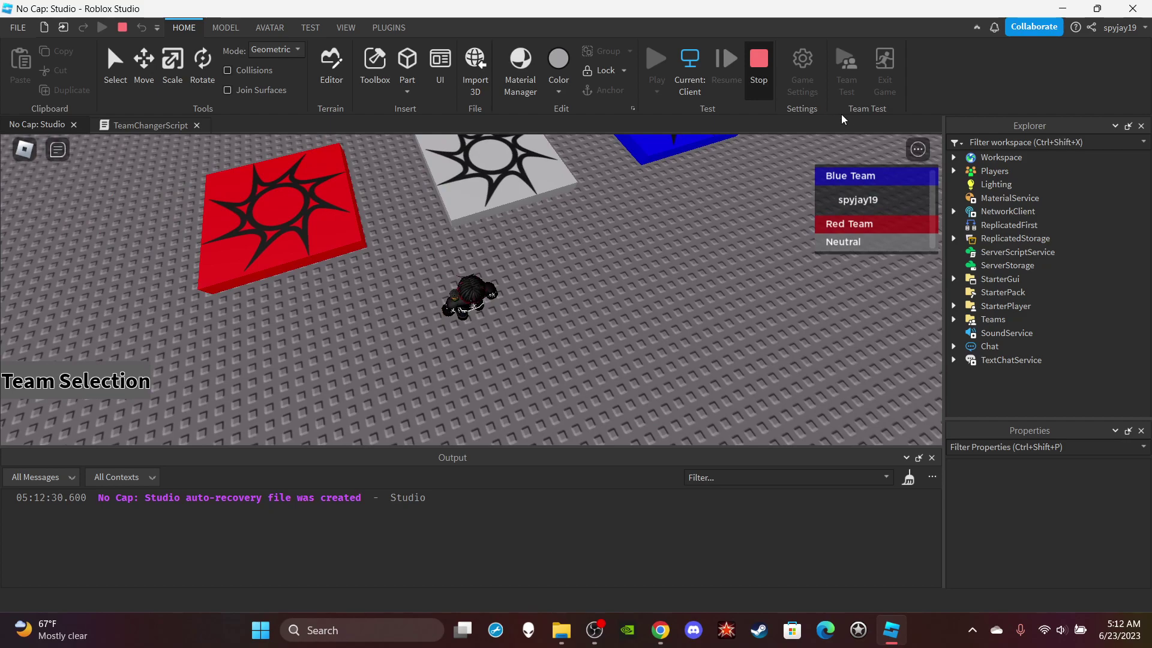
pyautogui.scroll(-1, 1044, 327)
pyautogui.click(954, 373)
pyautogui.scroll(-1, 1020, 361)
pyautogui.click(1015, 362)
pyautogui.click(1015, 348)
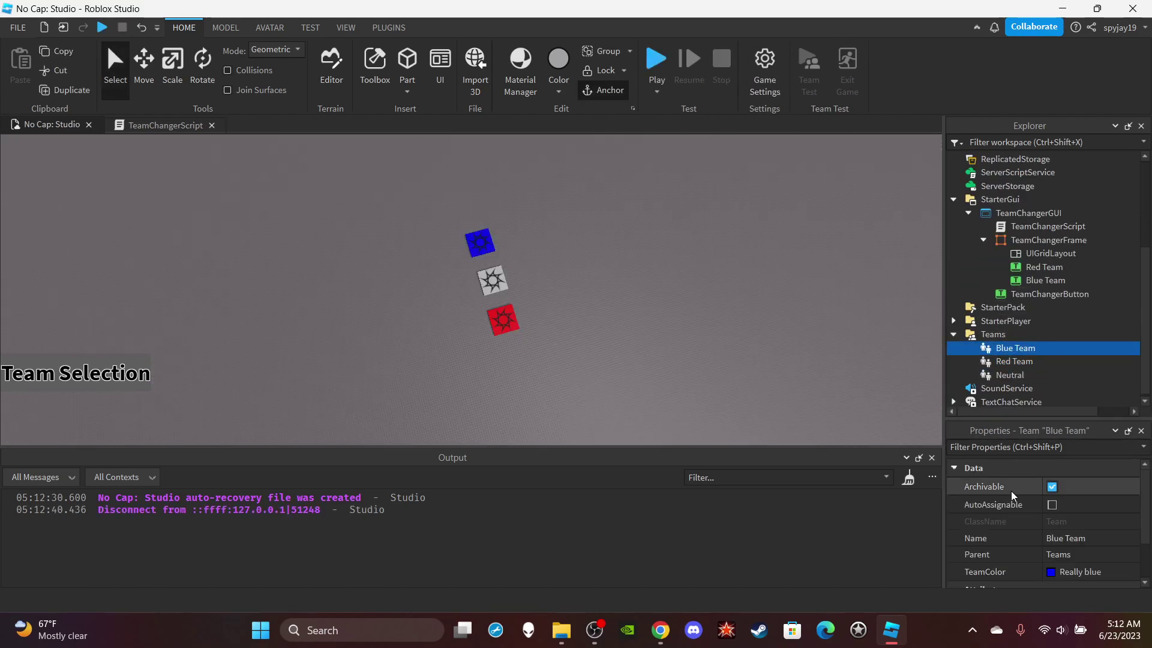
pyautogui.click(1014, 361)
pyautogui.click(1011, 375)
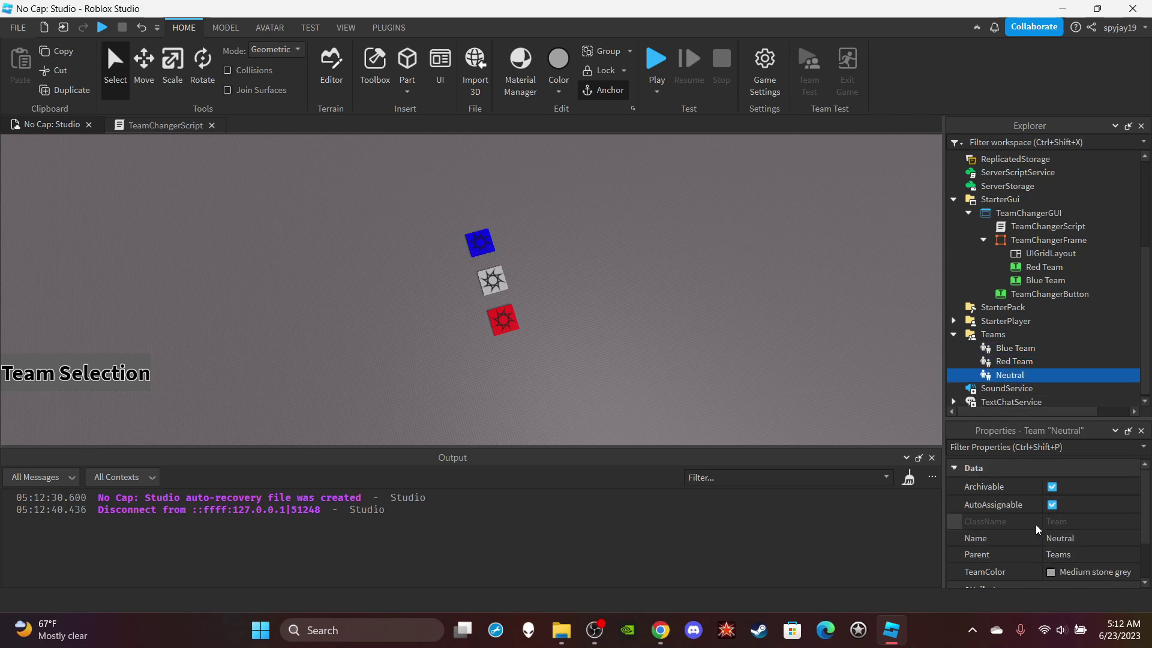
pyautogui.scroll(-2, 1068, 578)
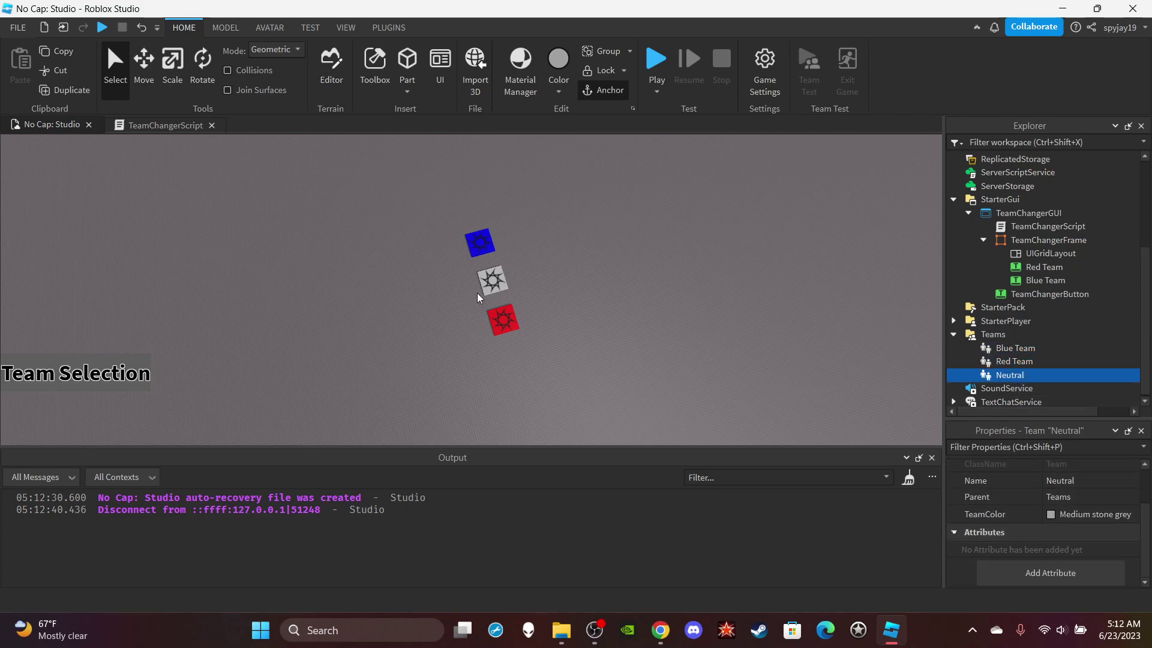
# Step: Review the team settings of BlueSpawn and NeutralSpawn and enable the Neutral property on NeutralSpawn
pyautogui.click(492, 280)
pyautogui.scroll(-5, 1074, 544)
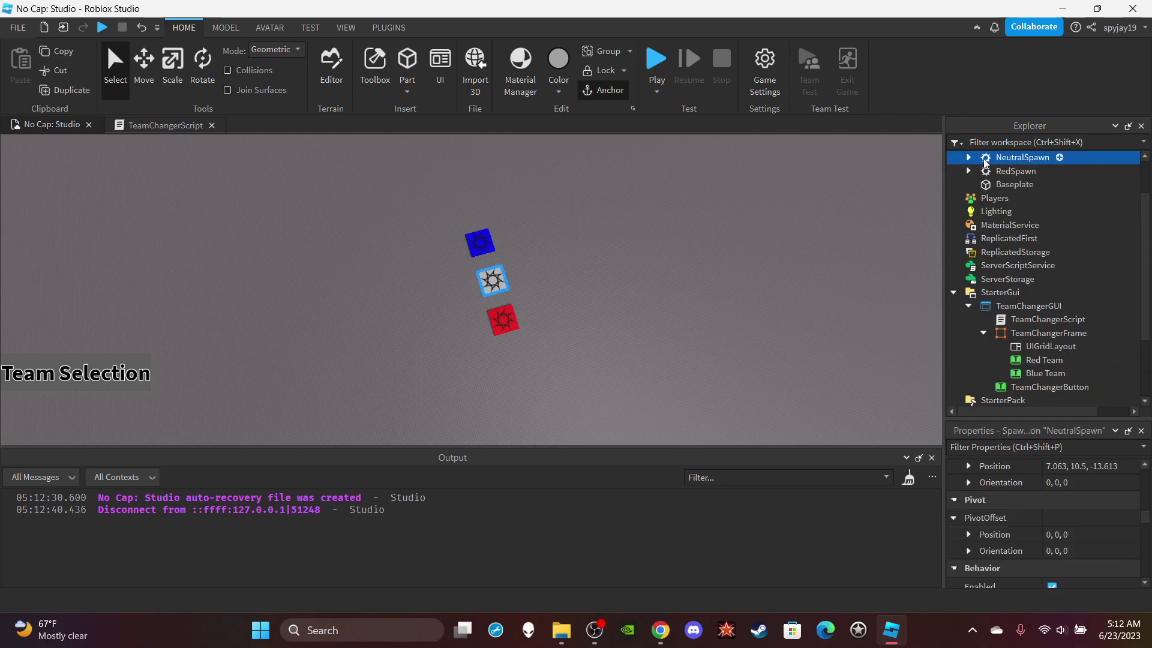
pyautogui.scroll(2, 990, 171)
pyautogui.click(1019, 198)
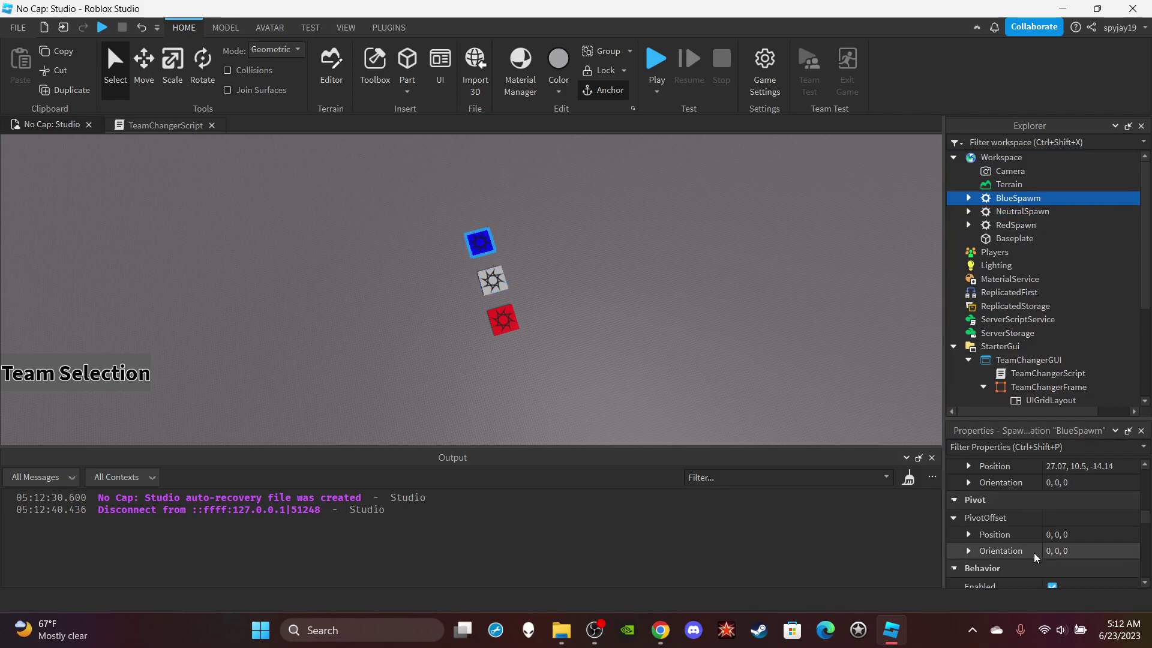
pyautogui.scroll(-10, 1035, 558)
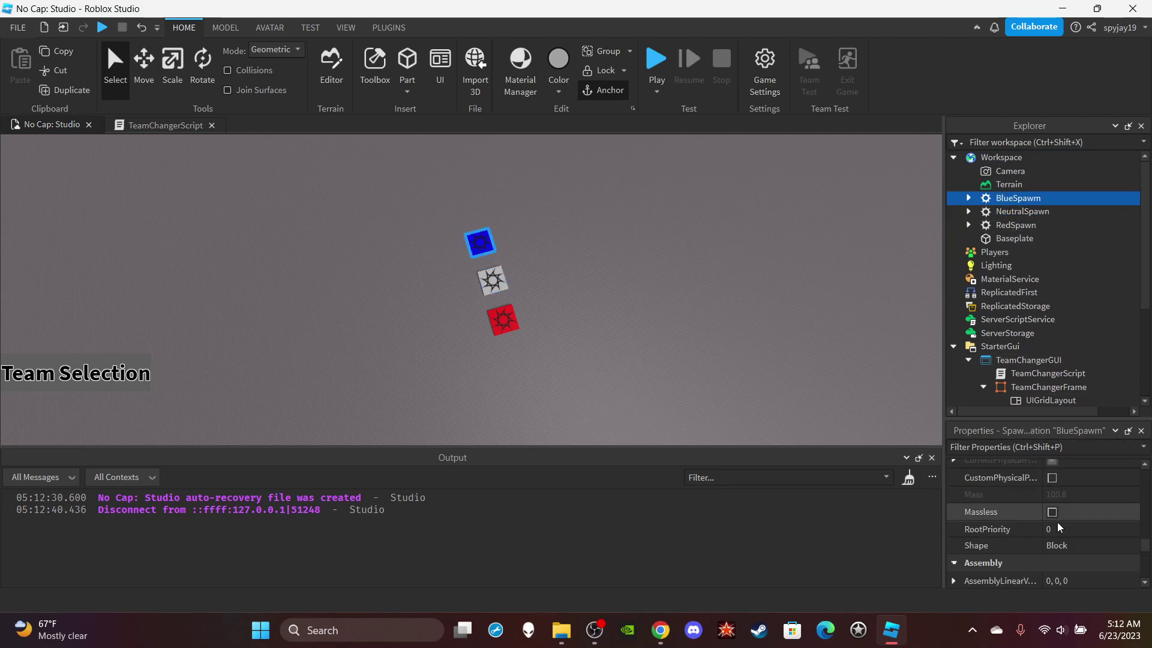
pyautogui.click(999, 216)
pyautogui.click(1052, 496)
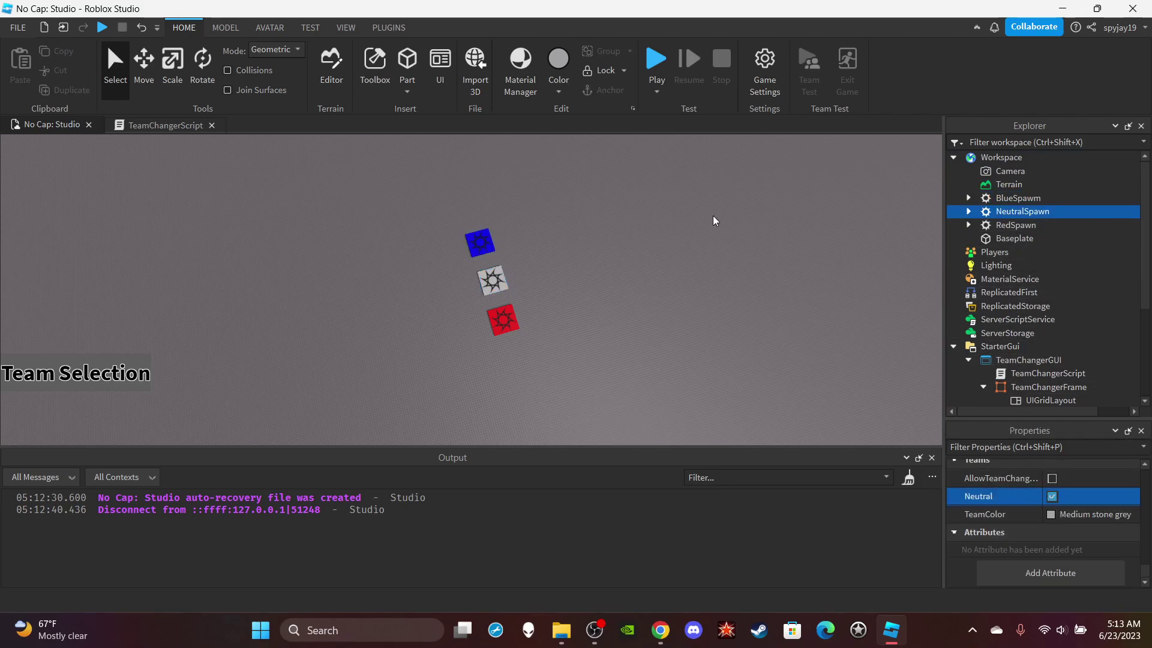
# Step: Playtest the game, checking the player's team, the chat messages and TeamChangerScript, and stop the test
pyautogui.click(657, 60)
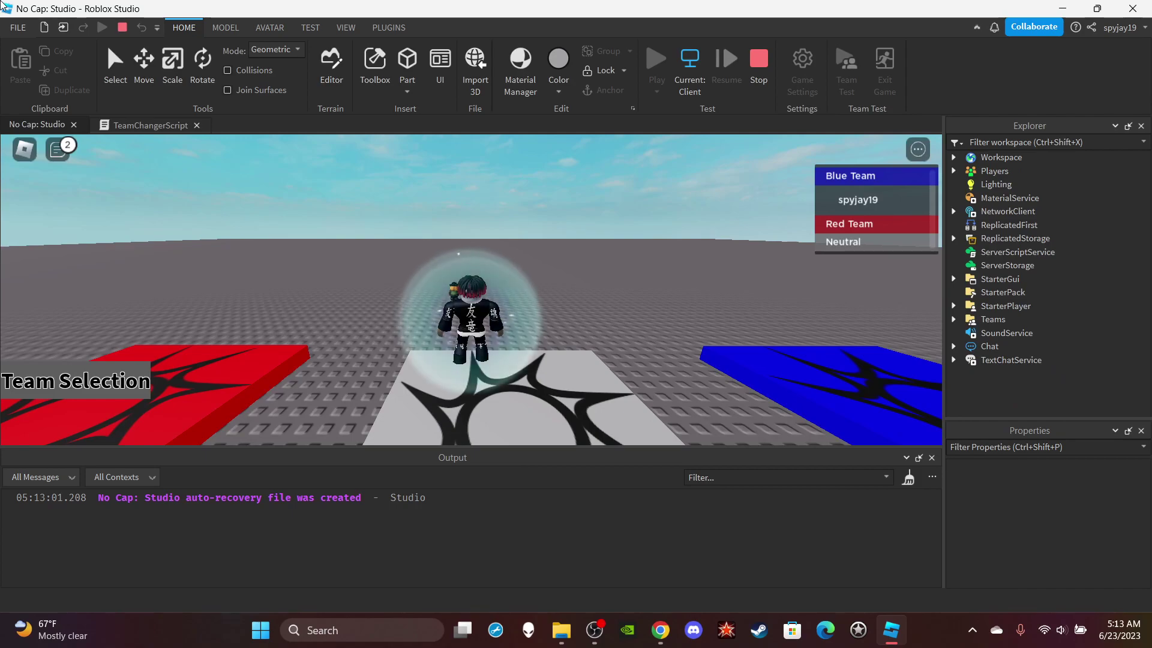
pyautogui.click(872, 201)
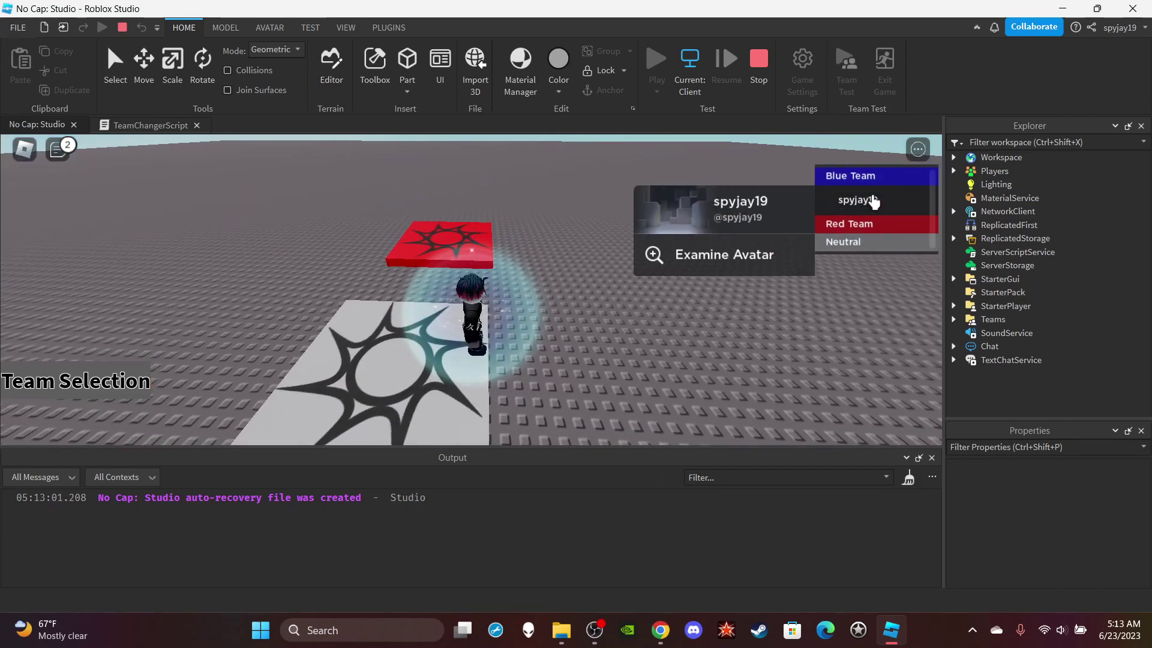
pyautogui.click(57, 151)
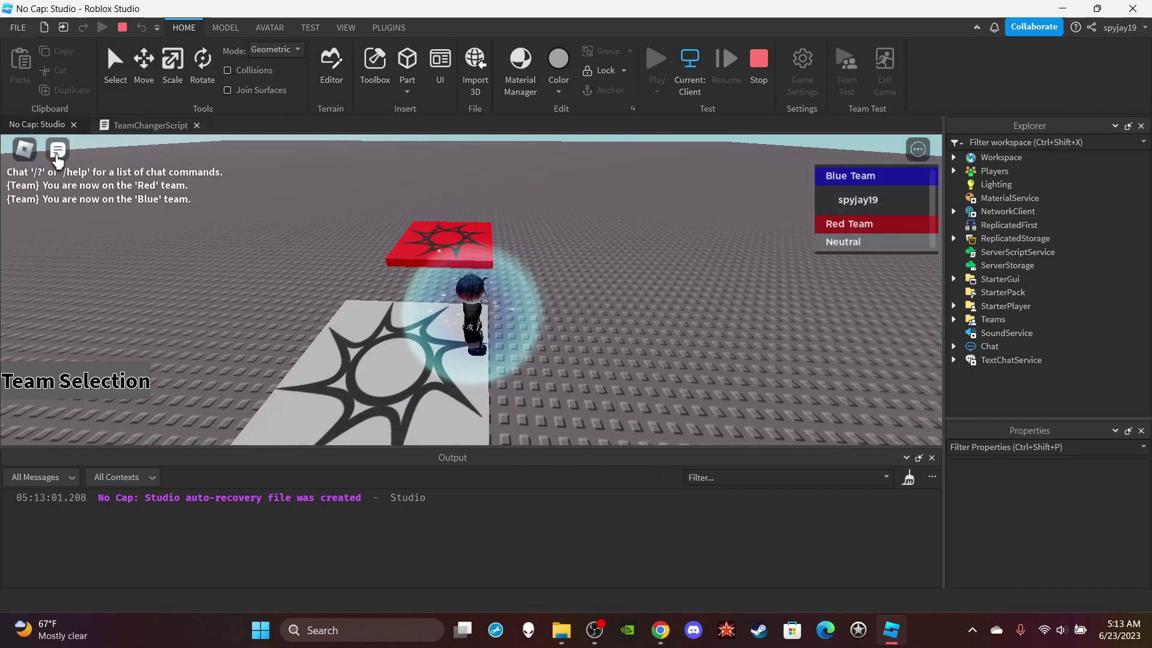
pyautogui.click(150, 125)
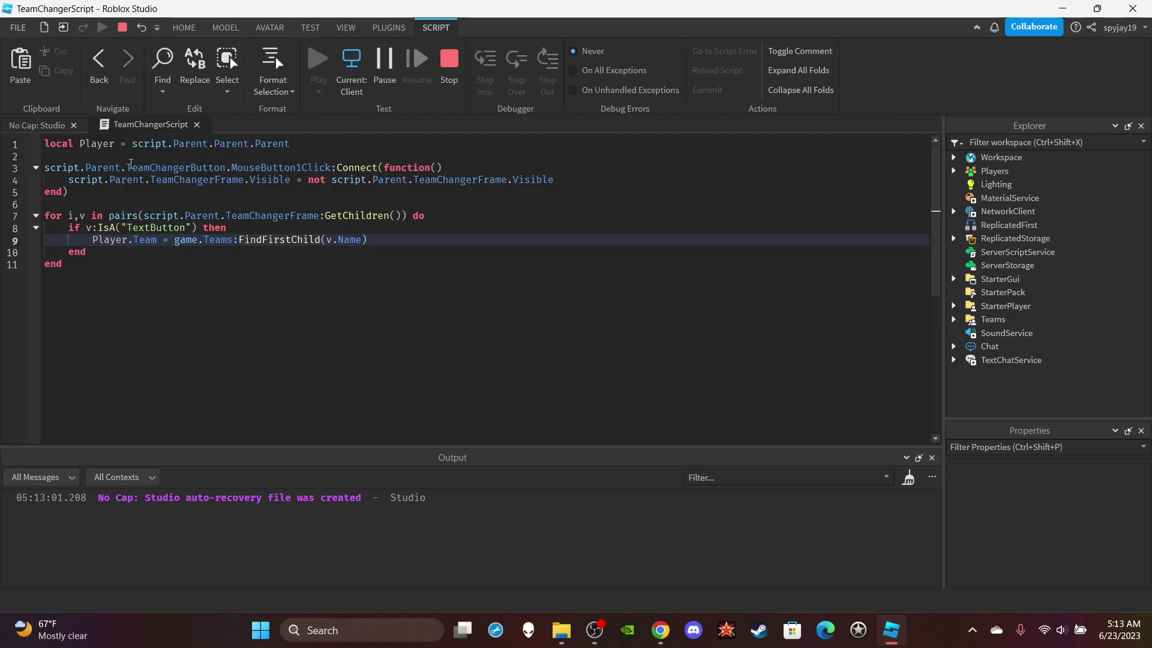
pyautogui.click(37, 125)
pyautogui.click(768, 84)
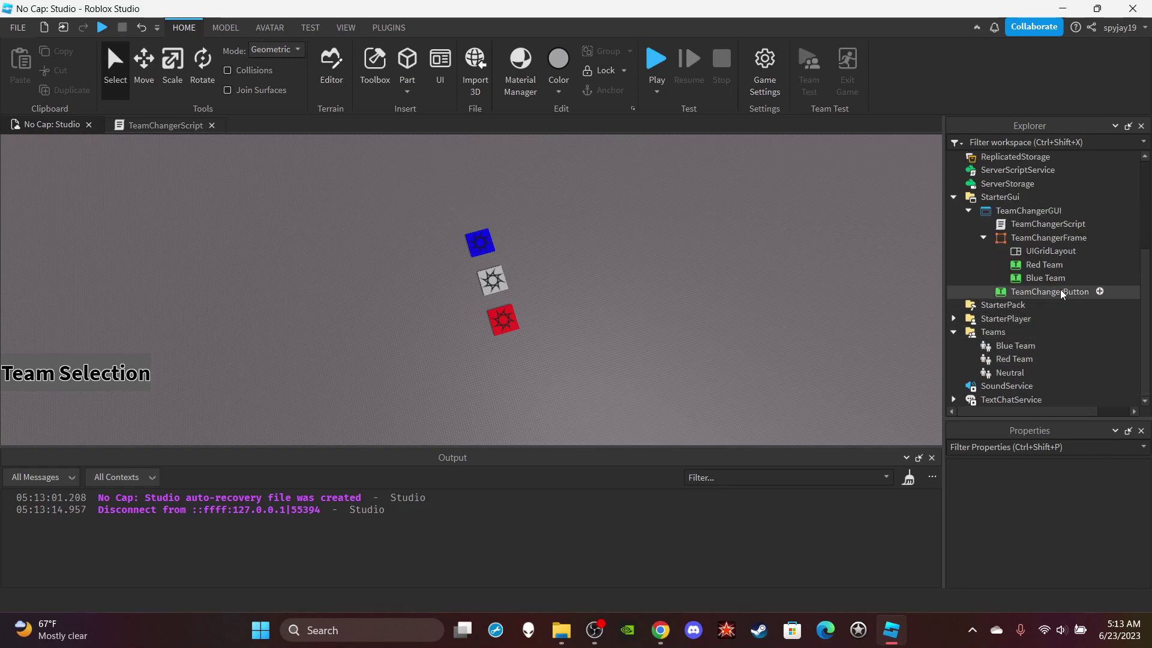
# Step: Compare the AutoAssignable and TeamColor properties of the Blue, Neutral and Red teams
pyautogui.click(1015, 346)
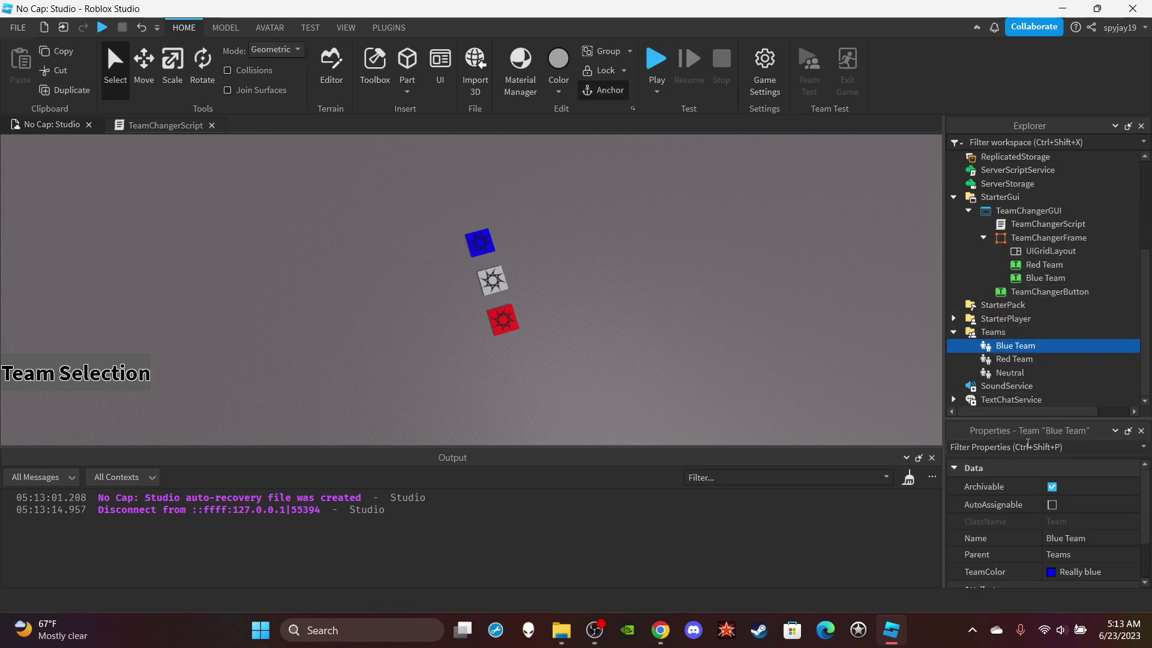
pyautogui.click(1013, 377)
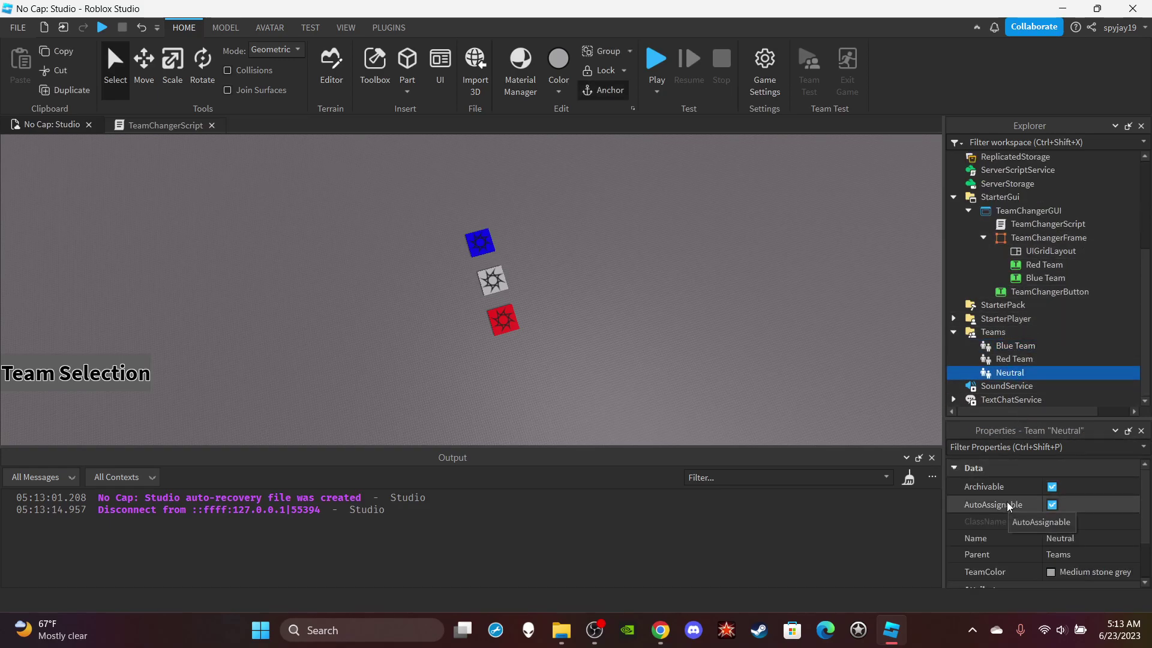
pyautogui.scroll(-2, 1008, 507)
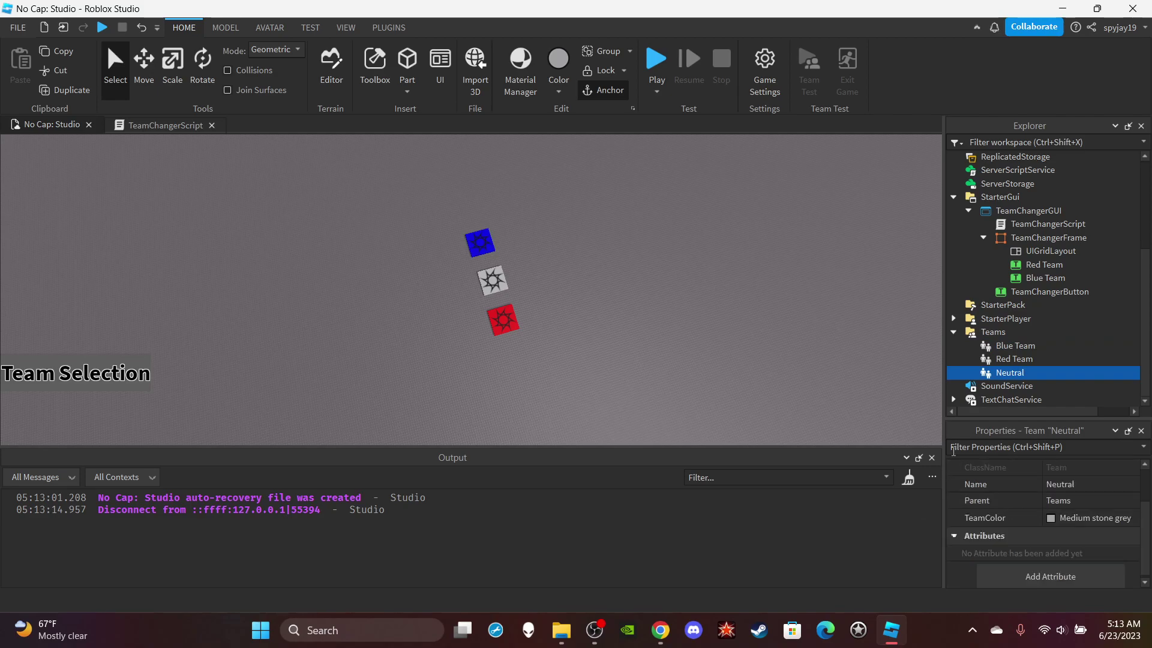
pyautogui.click(1013, 359)
pyautogui.scroll(2, 1009, 462)
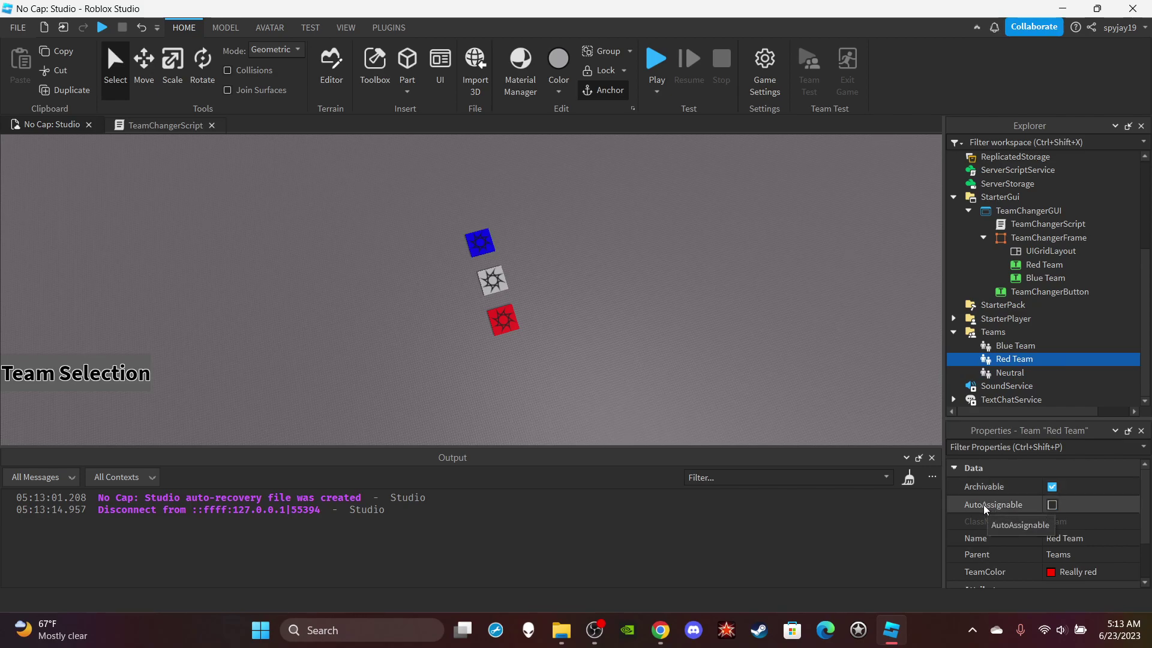
# Step: Switch AutoAssignable on for the Blue and Red teams and off for Neutral, and run a short playtest
pyautogui.click(1020, 347)
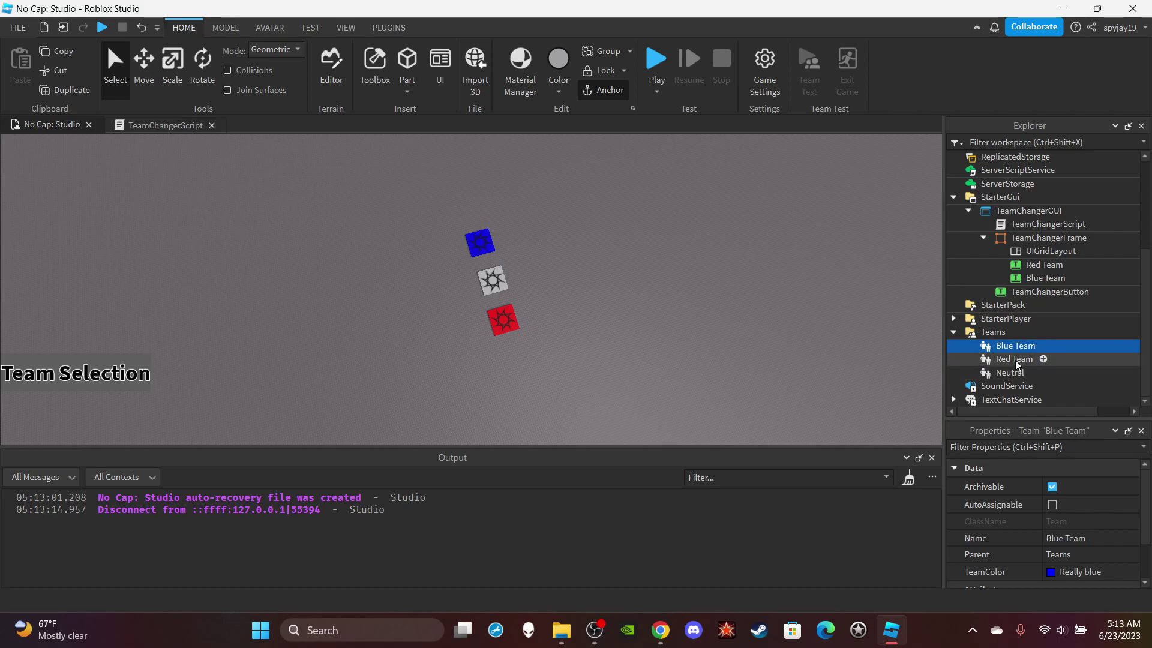
pyautogui.keyDown('ctrl'); pyautogui.click(1016, 360); pyautogui.keyUp('ctrl')
pyautogui.click(1052, 504)
pyautogui.click(1011, 374)
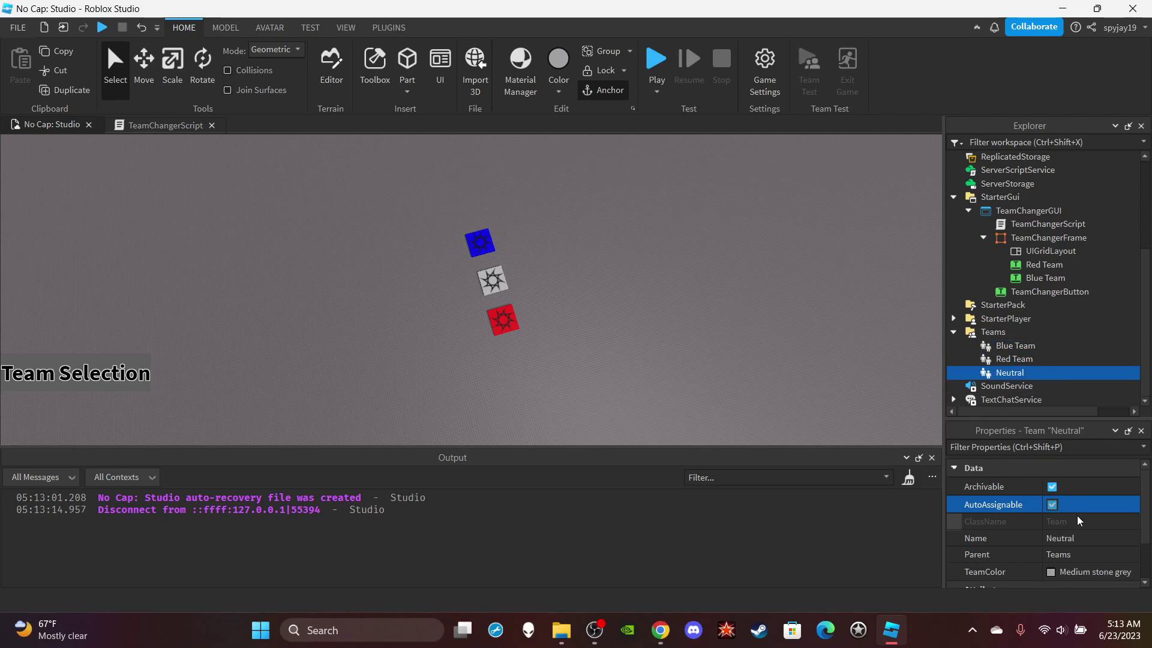
pyautogui.click(653, 46)
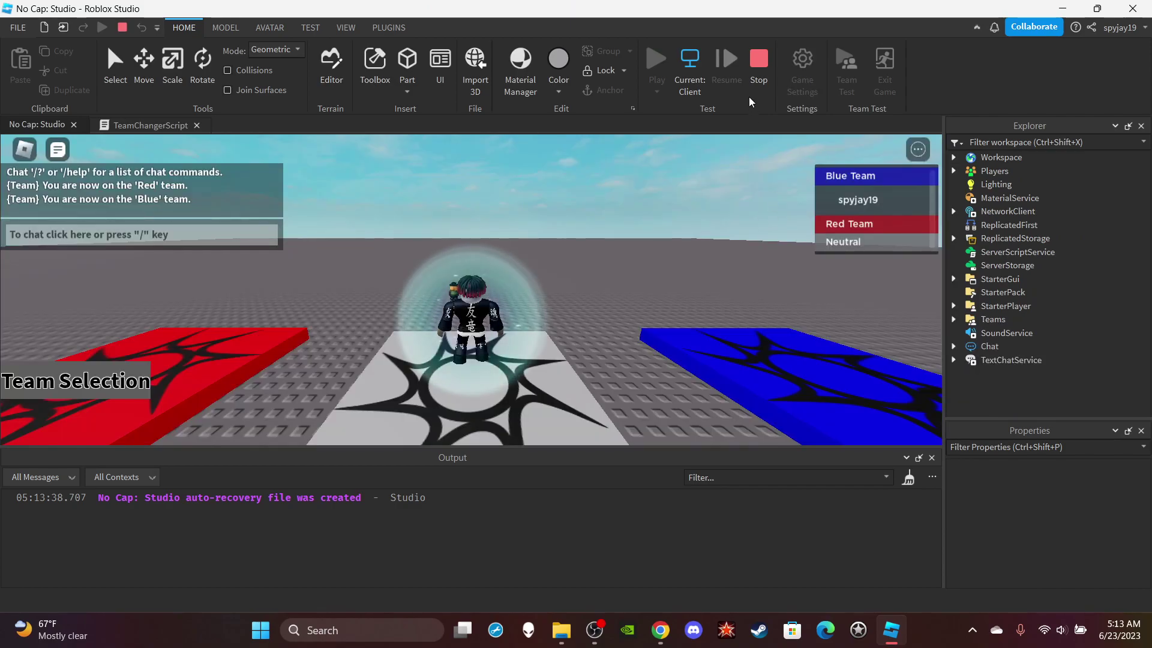
pyautogui.click(760, 58)
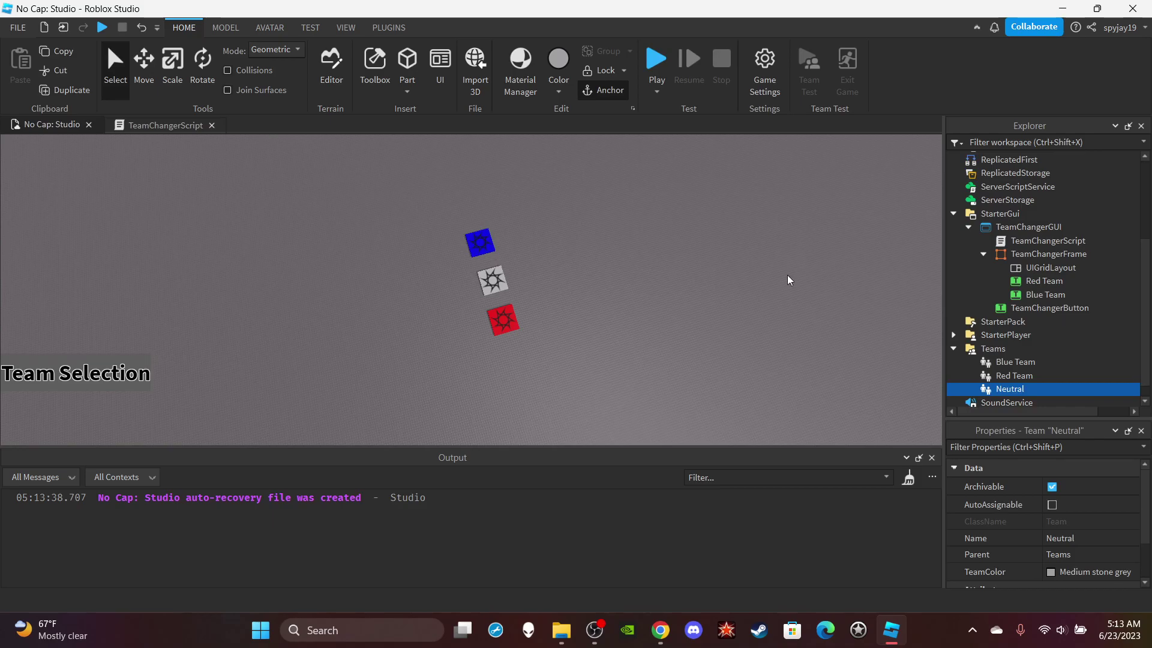
# Step: Turn off AutoAssignable for the Blue, Red and Neutral teams together
pyautogui.click(1014, 362)
pyautogui.keyDown('ctrl'); pyautogui.click(1014, 375); pyautogui.keyUp('ctrl')
pyautogui.keyDown('ctrl'); pyautogui.click(1010, 389); pyautogui.keyUp('ctrl')
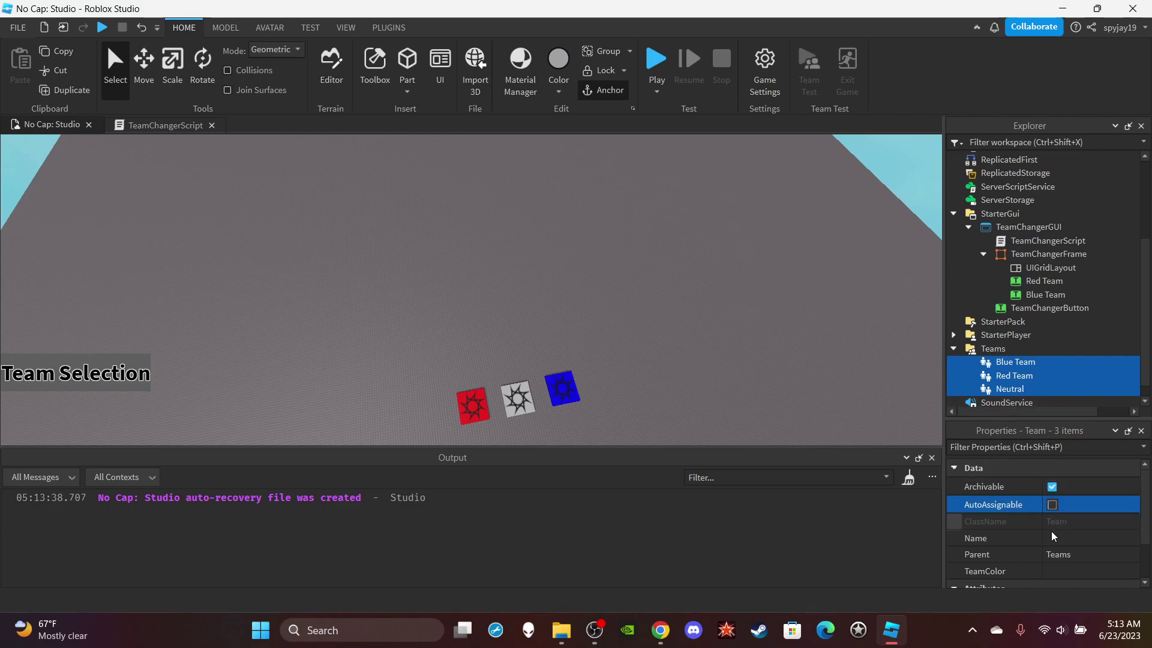
pyautogui.scroll(-3, 1018, 504)
# Step: Set RedSpawn's TeamColor to Really red to match the Red Team
pyautogui.click(1014, 376)
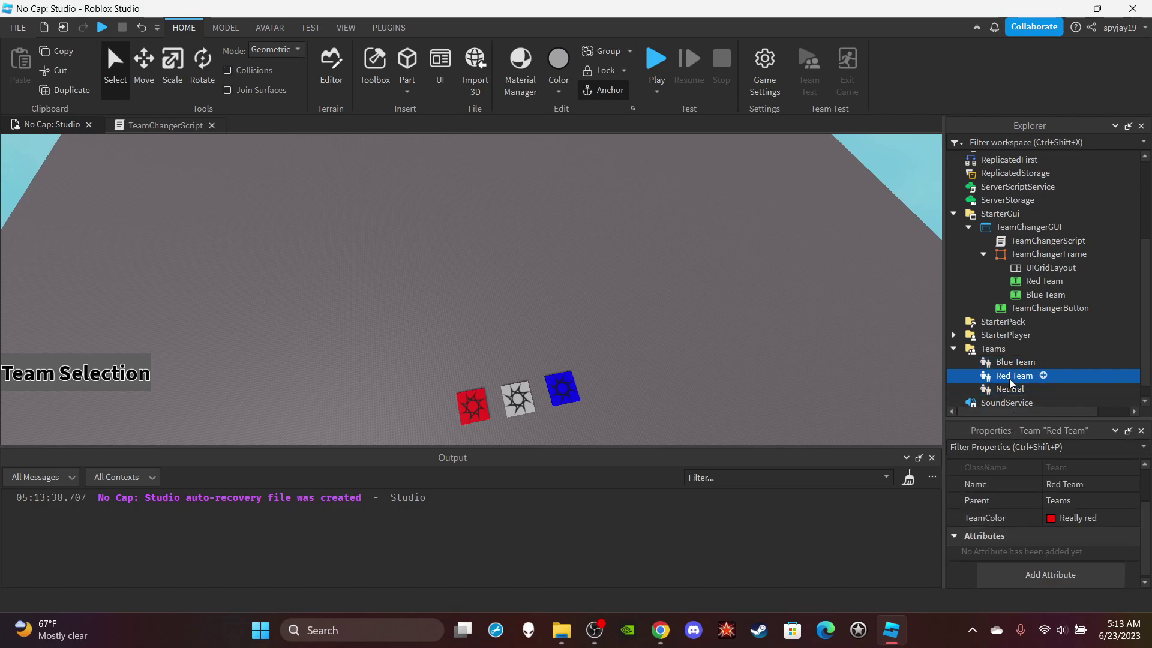
pyautogui.click(473, 406)
pyautogui.scroll(-5, 1085, 522)
pyautogui.scroll(-5, 1085, 522)
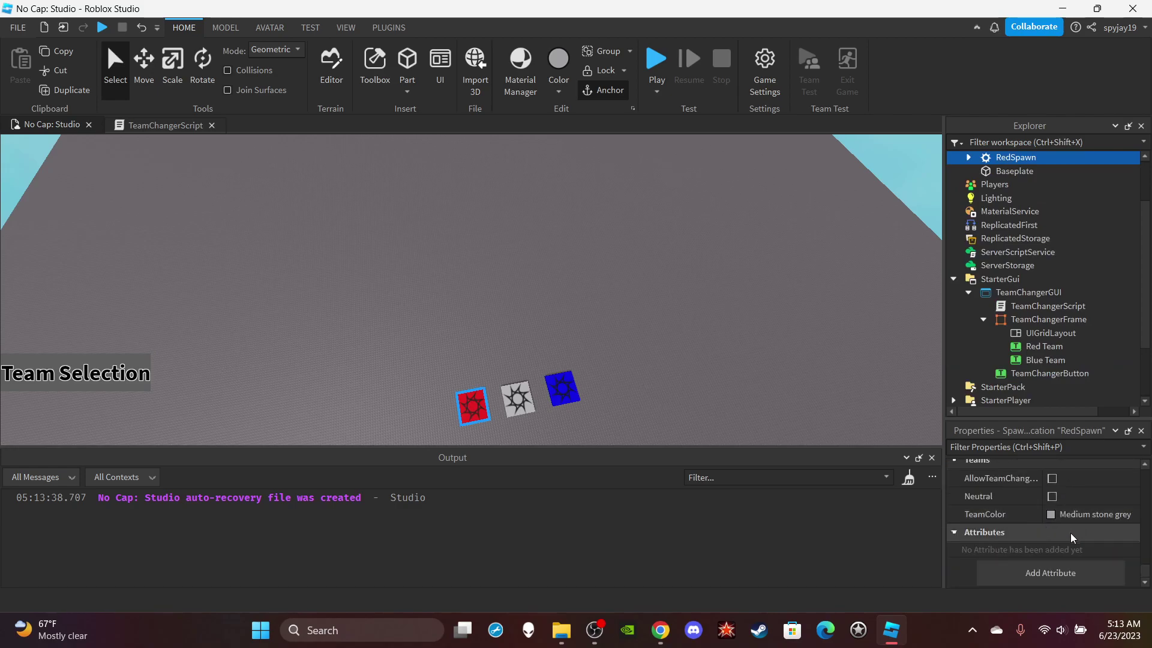
pyautogui.moveTo(658, 318); pyautogui.dragTo(657, 318, button='right')
pyautogui.scroll(2, 657, 318)
pyautogui.scroll(3, 658, 318)
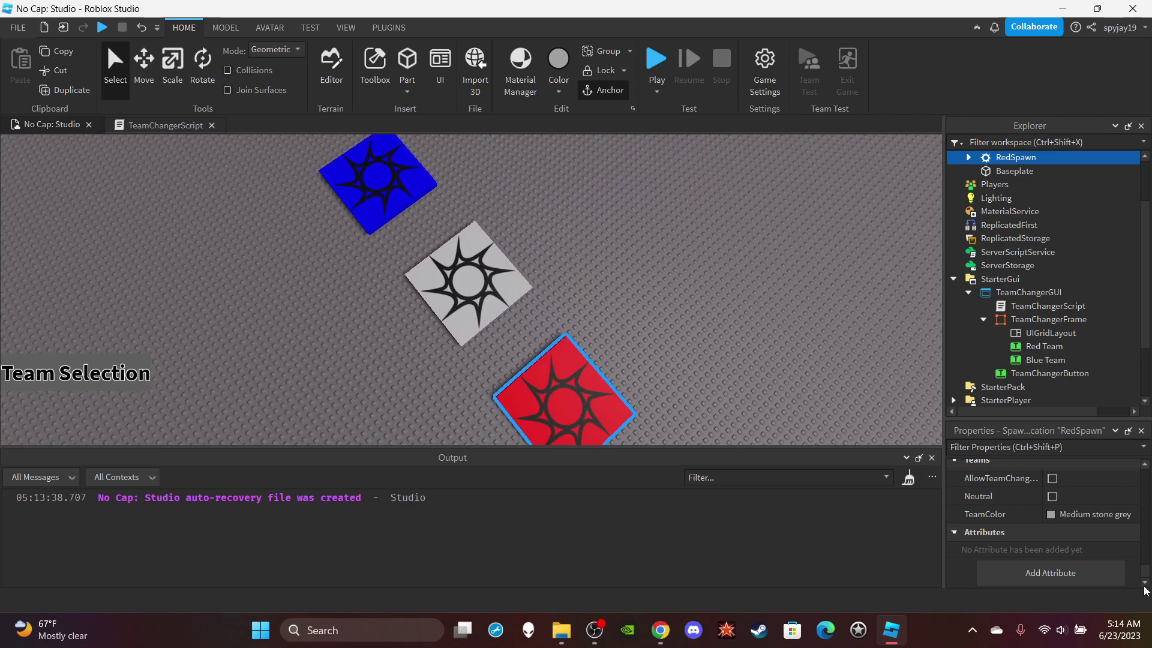
pyautogui.click(1082, 517)
pyautogui.click(1097, 473)
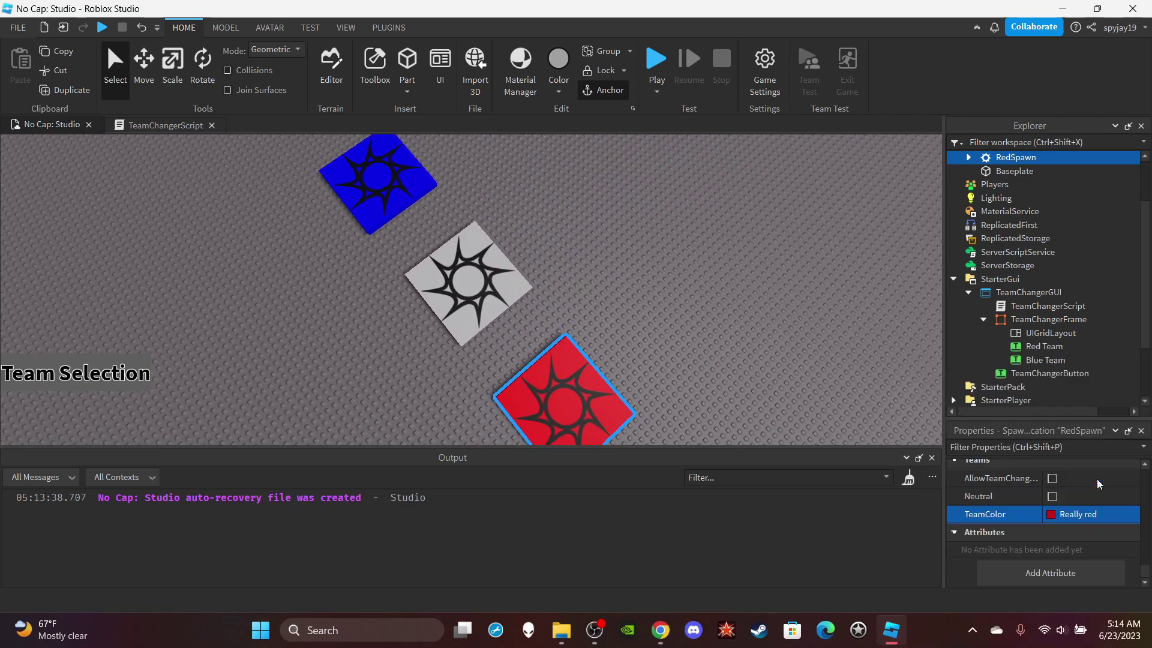
# Step: Set BlueSpawn's TeamColor to Really blue to match the Blue Team
pyautogui.scroll(1, 991, 191)
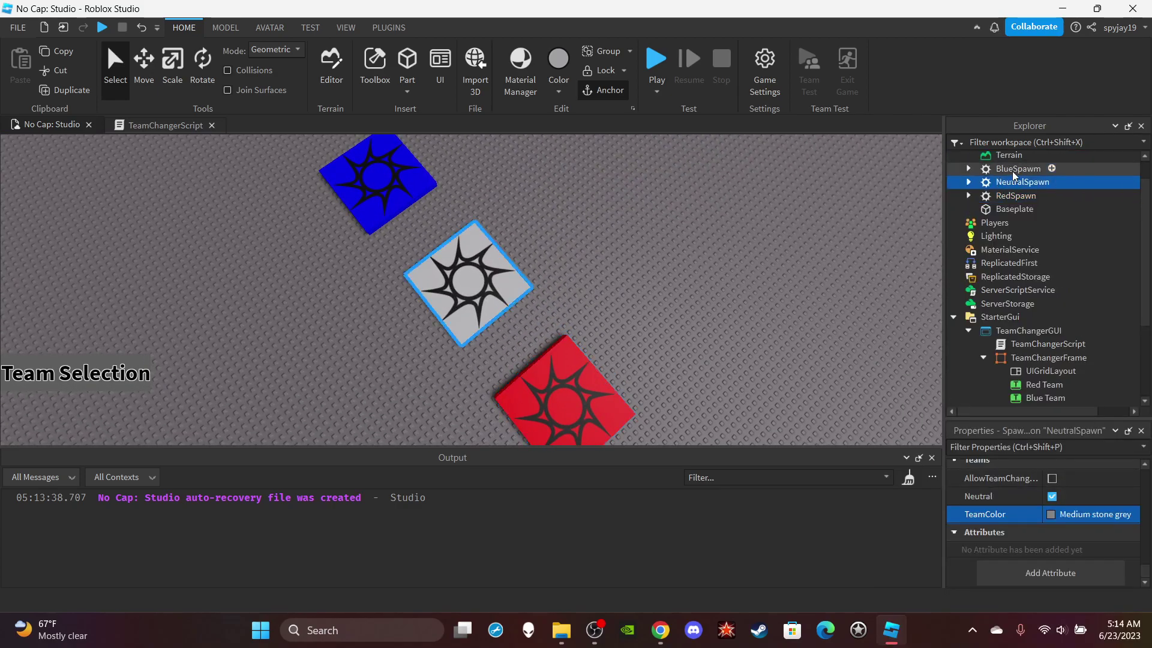
pyautogui.click(1013, 171)
pyautogui.click(1074, 514)
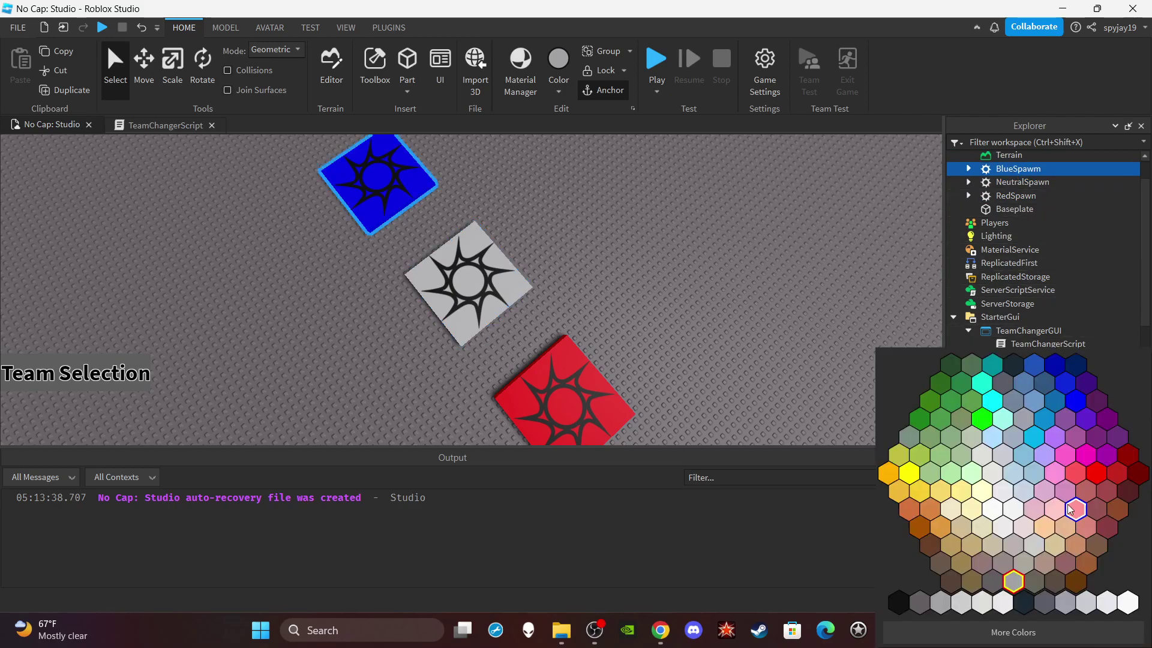
pyautogui.click(1079, 407)
# Step: Turn on AutoAssignable for the Neutral team, check the Red and Blue teams, and clear the selection
pyautogui.scroll(-3, 1007, 268)
pyautogui.click(1013, 372)
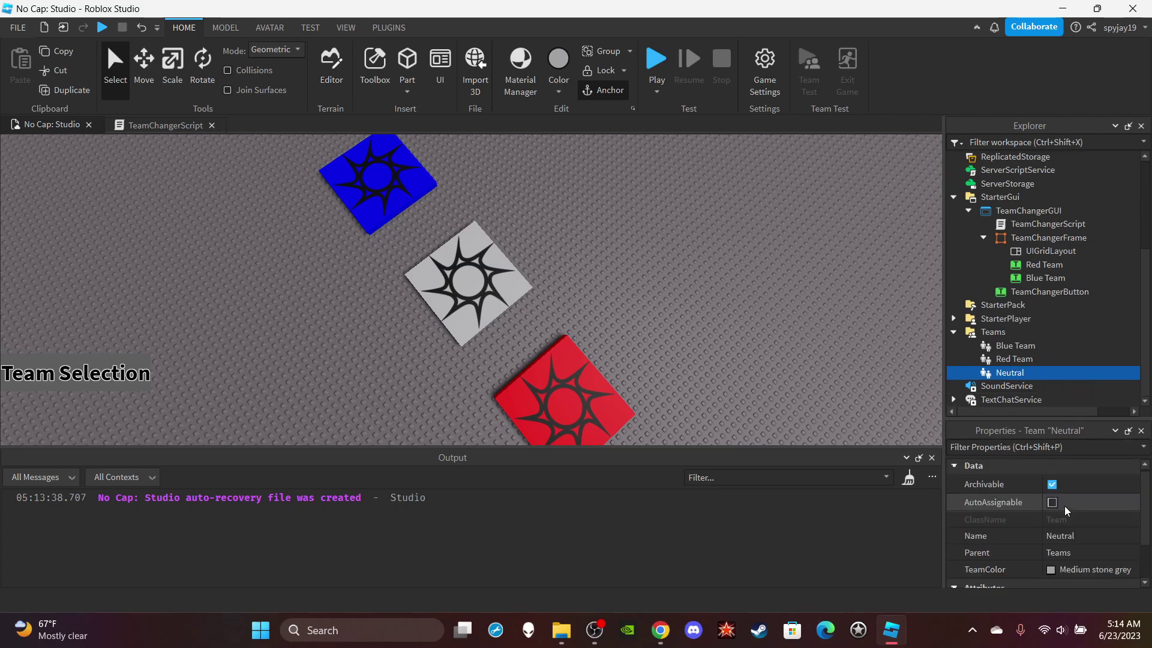
pyautogui.click(1065, 500)
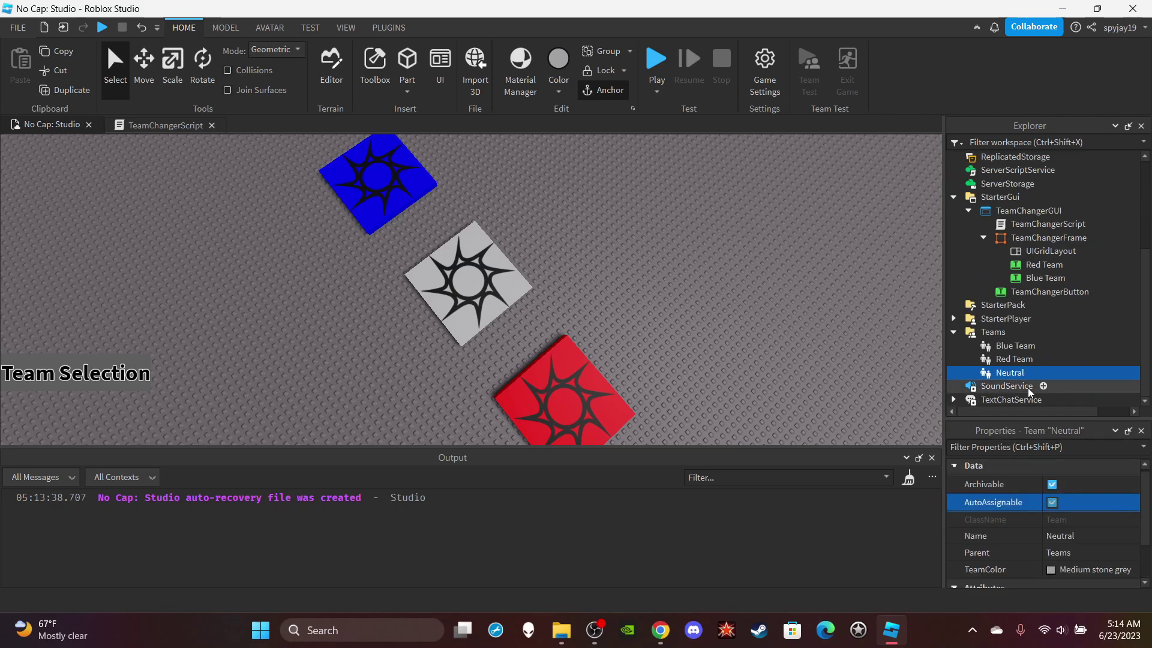
pyautogui.click(1014, 359)
pyautogui.click(984, 346)
pyautogui.click(644, 131)
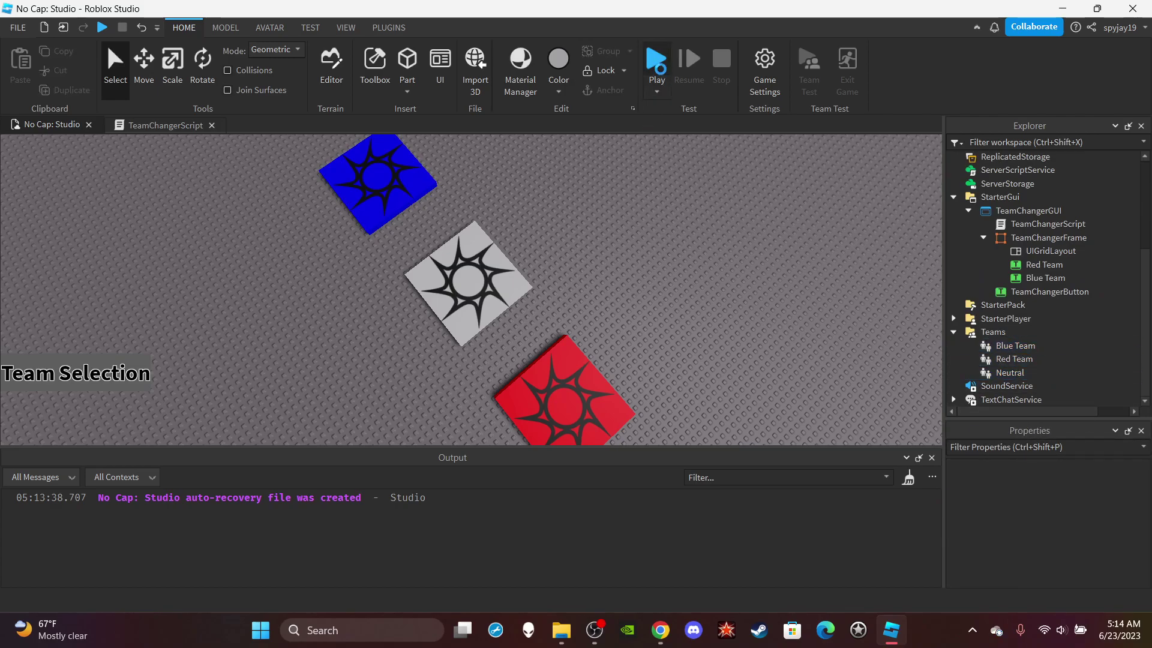
# Step: Playtest the game to see which team and spawn the player gets, and stop the test
pyautogui.click(656, 71)
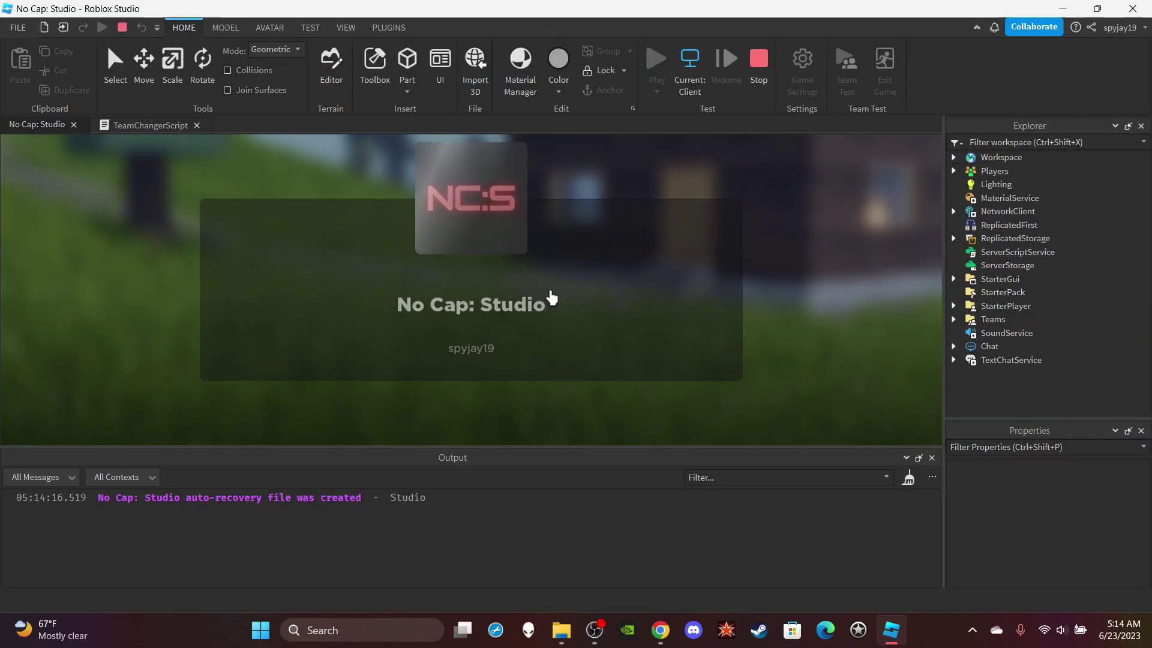
pyautogui.press('w')
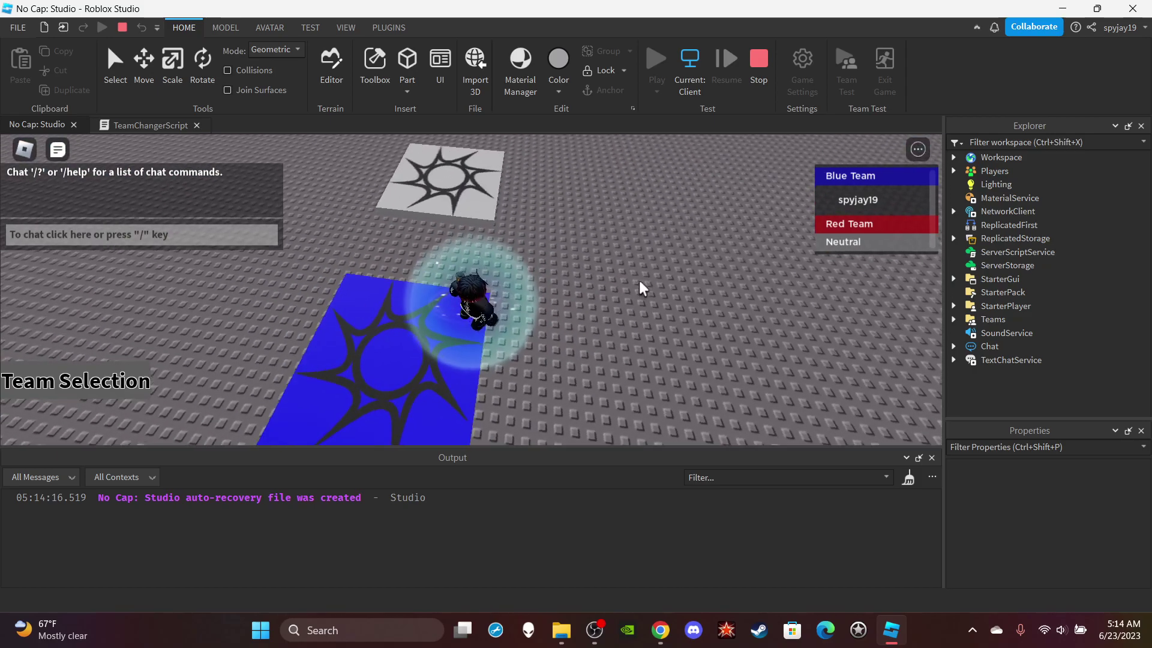
pyautogui.moveTo(642, 289); pyautogui.dragTo(642, 289, button='right')
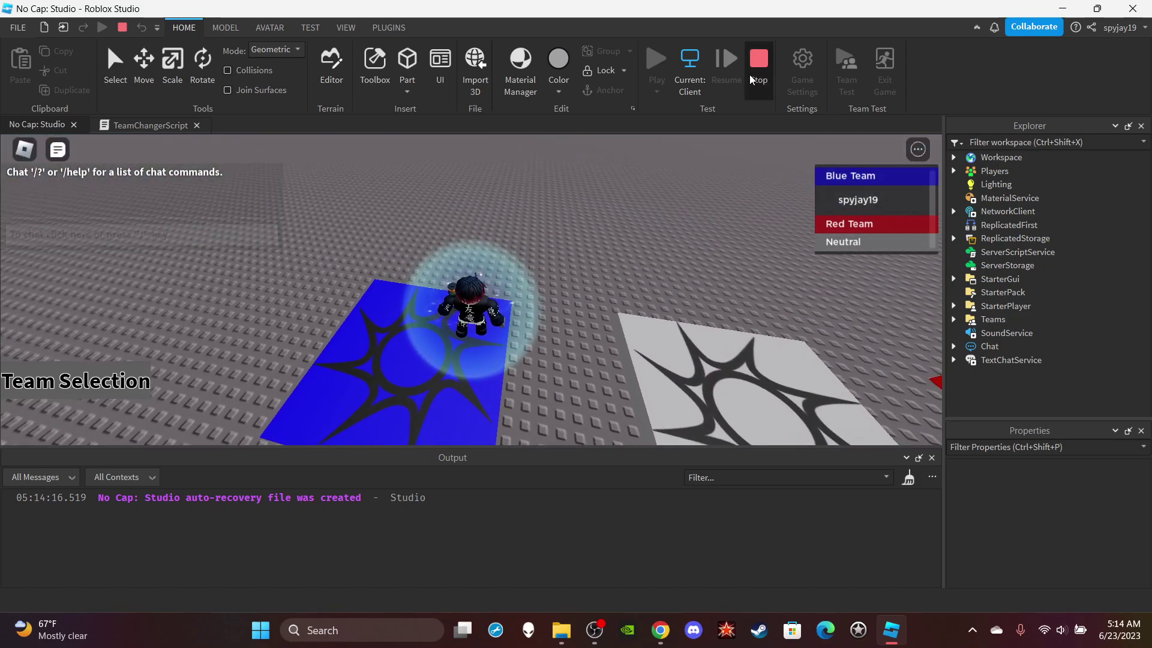
pyautogui.click(757, 71)
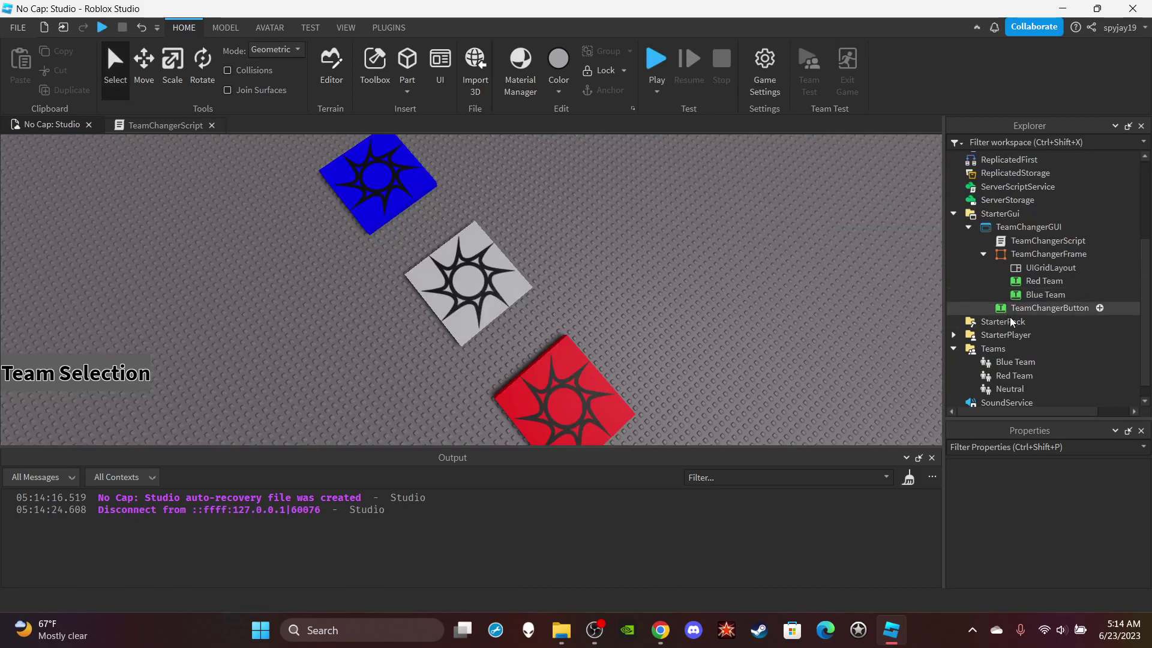
# Step: Check the properties of the Blue, Red and Neutral teams in the Teams service again
pyautogui.scroll(-1, 1006, 314)
pyautogui.click(995, 347)
pyautogui.click(1007, 359)
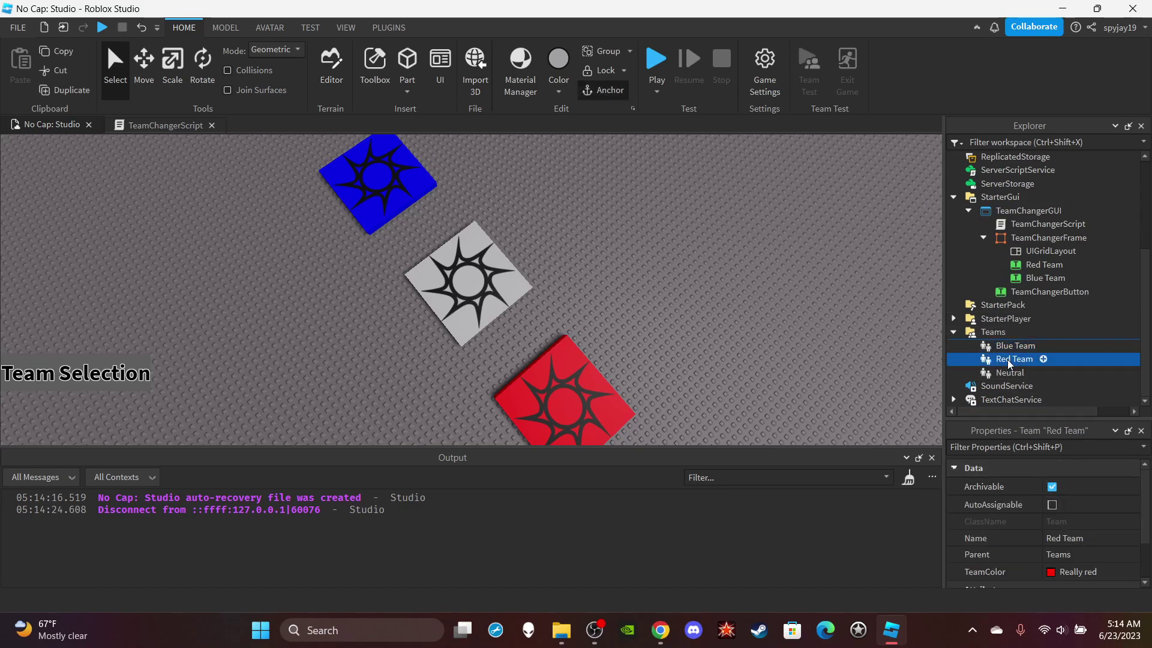
pyautogui.click(999, 386)
pyautogui.click(1008, 359)
pyautogui.click(1001, 373)
pyautogui.scroll(-3, 1046, 561)
pyautogui.scroll(3, 1051, 555)
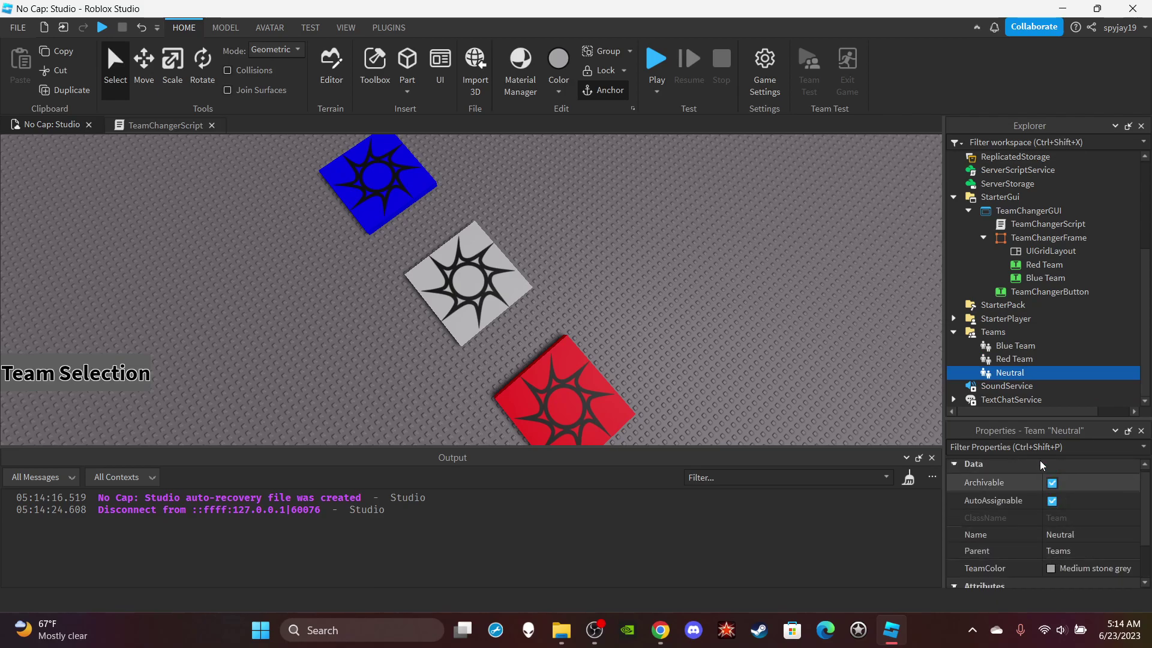
# Step: Disable the Neutral property on NeutralSpawn and deselect it
pyautogui.scroll(2, 996, 308)
pyautogui.click(468, 282)
pyautogui.scroll(-5, 1021, 522)
pyautogui.scroll(-6, 1084, 536)
pyautogui.click(1071, 515)
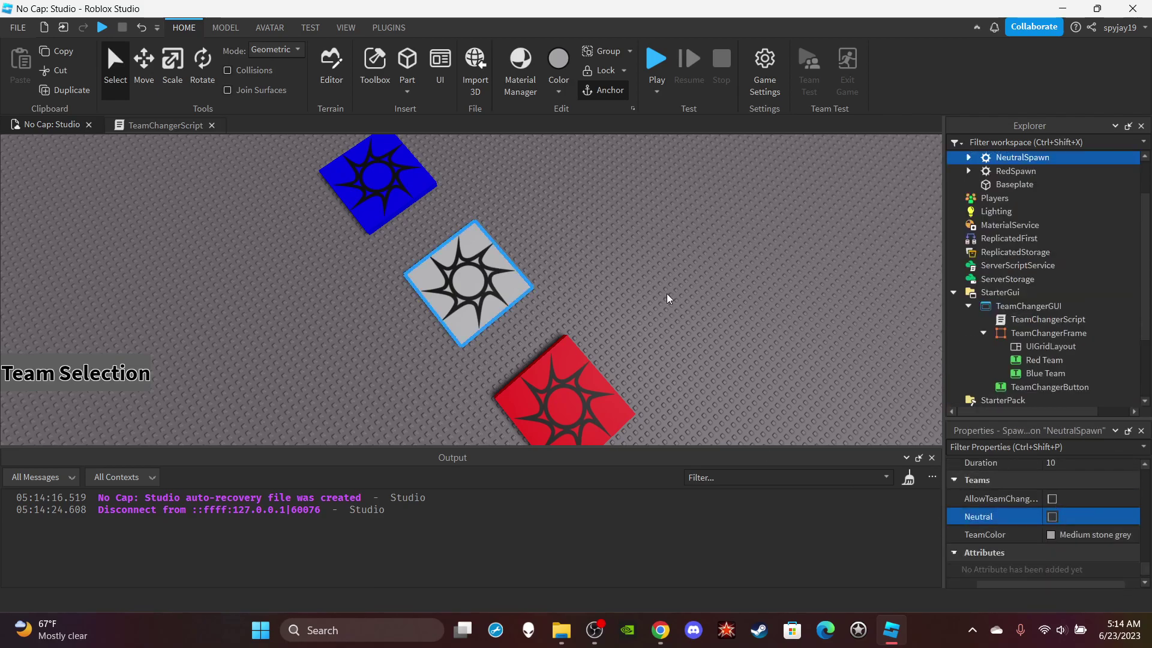
pyautogui.click(669, 298)
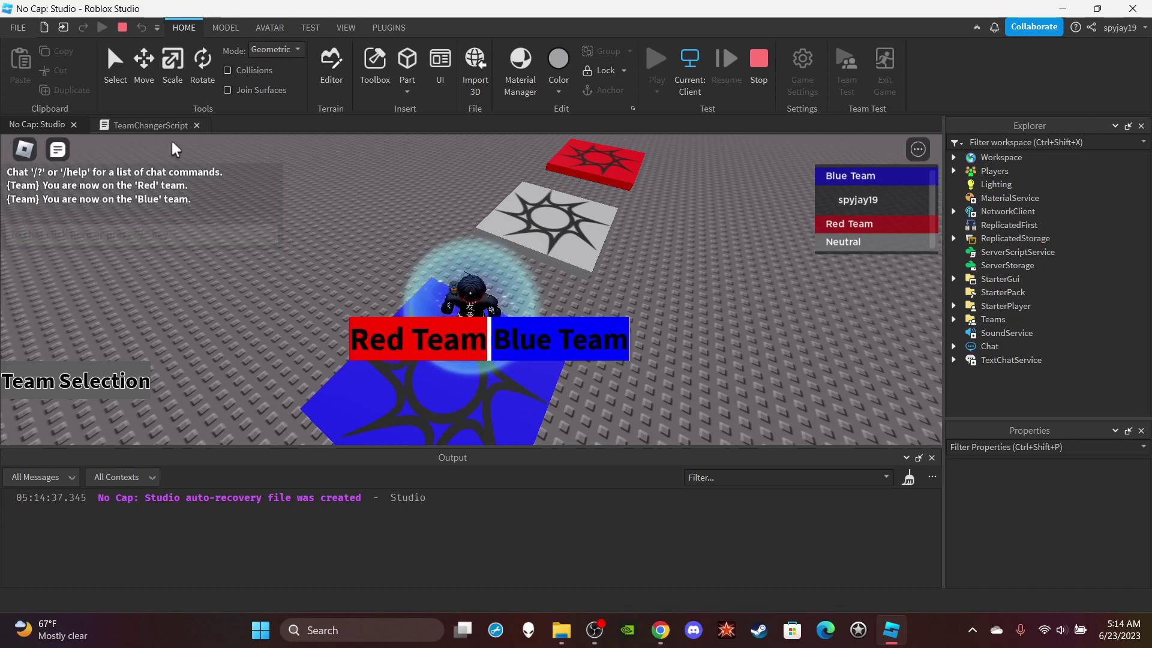
# Step: Check the TeamChangerScript code, stop the playtest, and return to the scene view
pyautogui.click(150, 125)
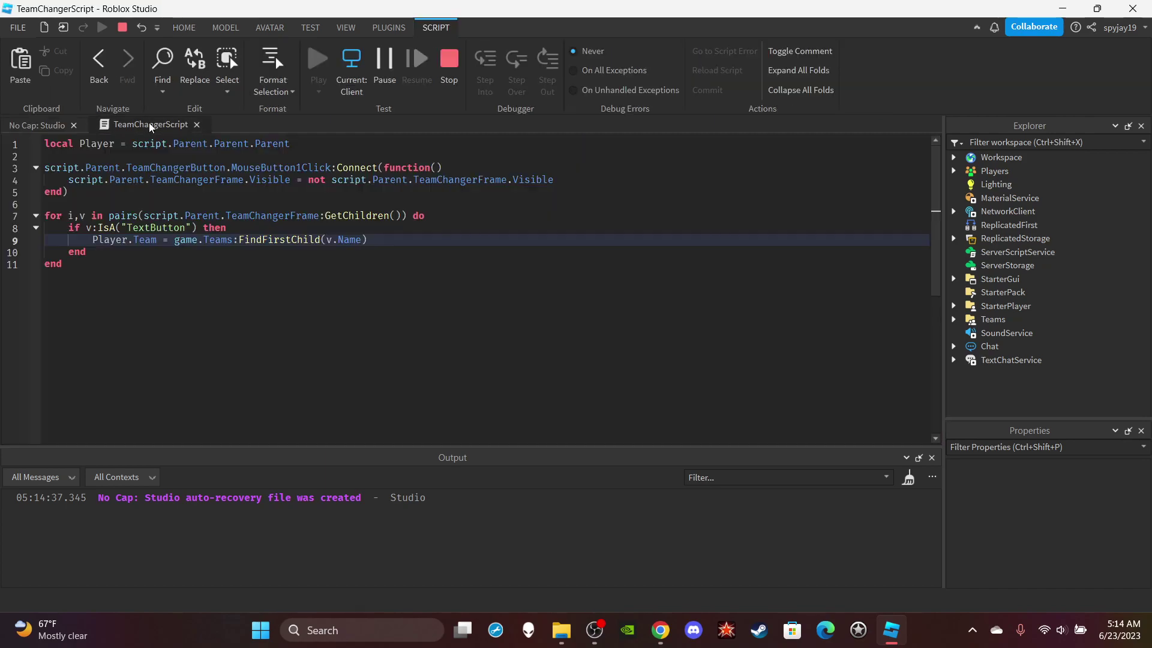
pyautogui.click(444, 72)
pyautogui.click(144, 127)
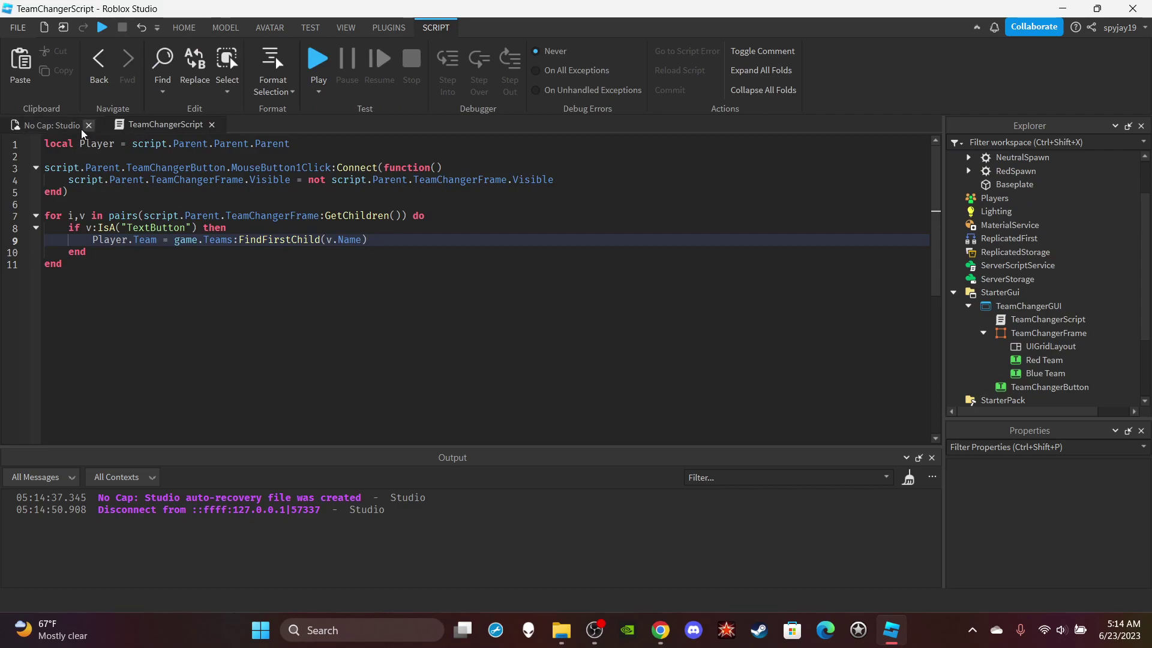
pyautogui.click(51, 125)
# Step: Disable TeamChangerScript in StarterGui and playtest which team the player gets without it, walking to the red spawn before stopping
pyautogui.click(1048, 320)
pyautogui.scroll(-5, 1079, 540)
pyautogui.click(1053, 497)
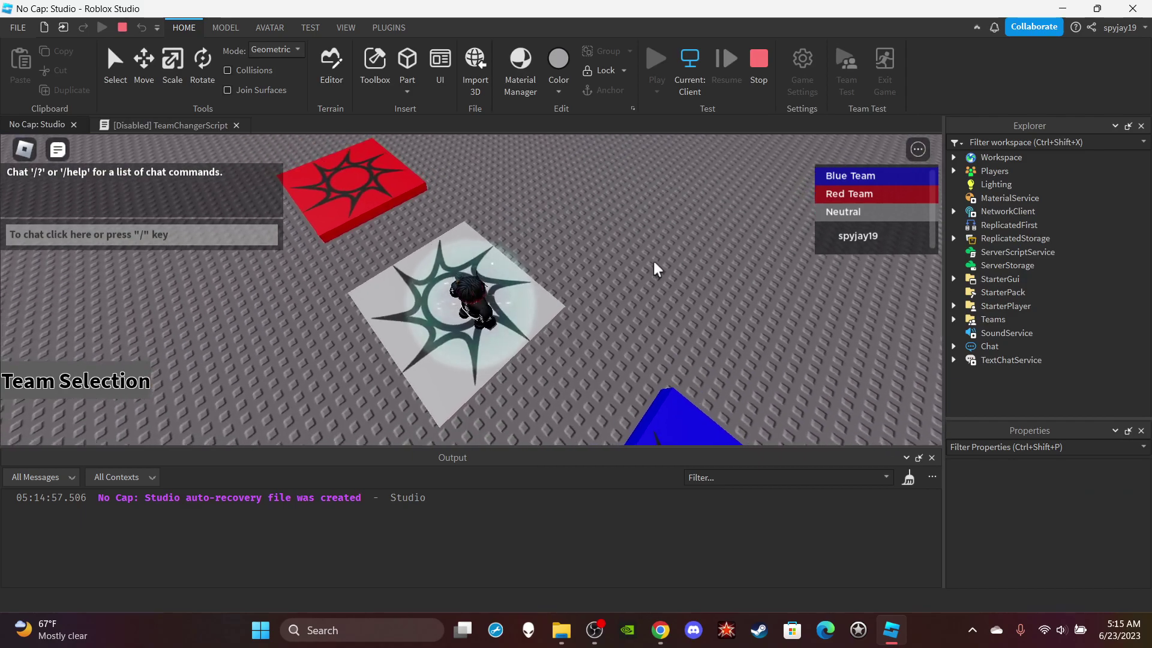
pyautogui.press('w')
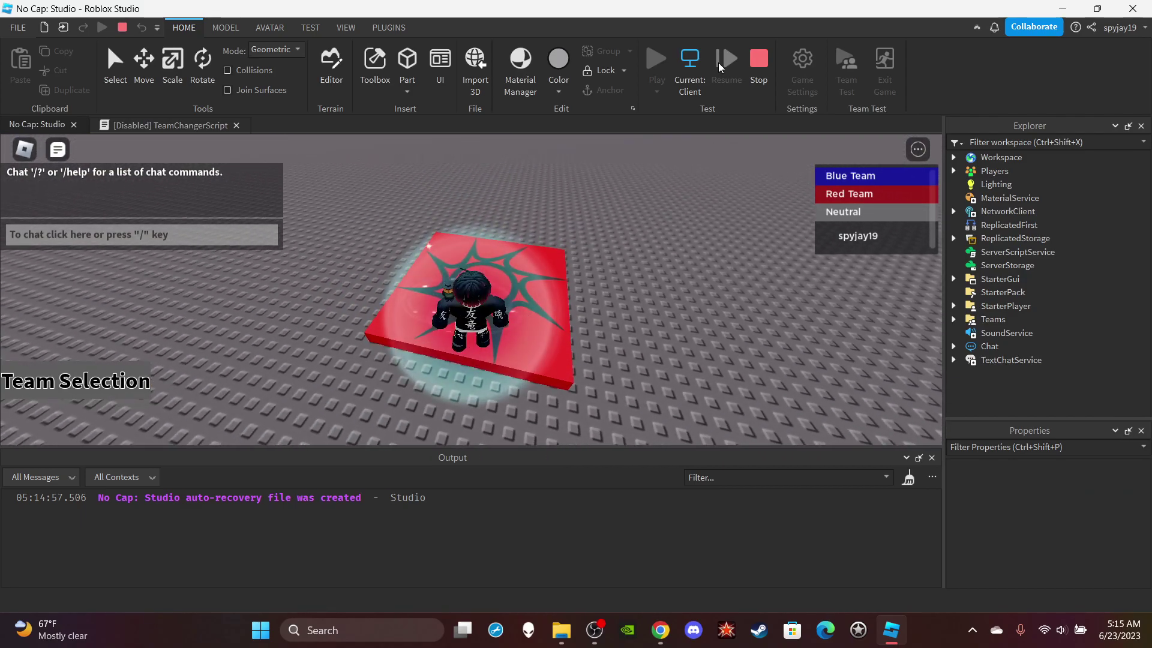
pyautogui.hotkey('shift', 'F5')
# Step: Open TeamChangerScript's code and turn its Enabled property back on
pyautogui.click(215, 126)
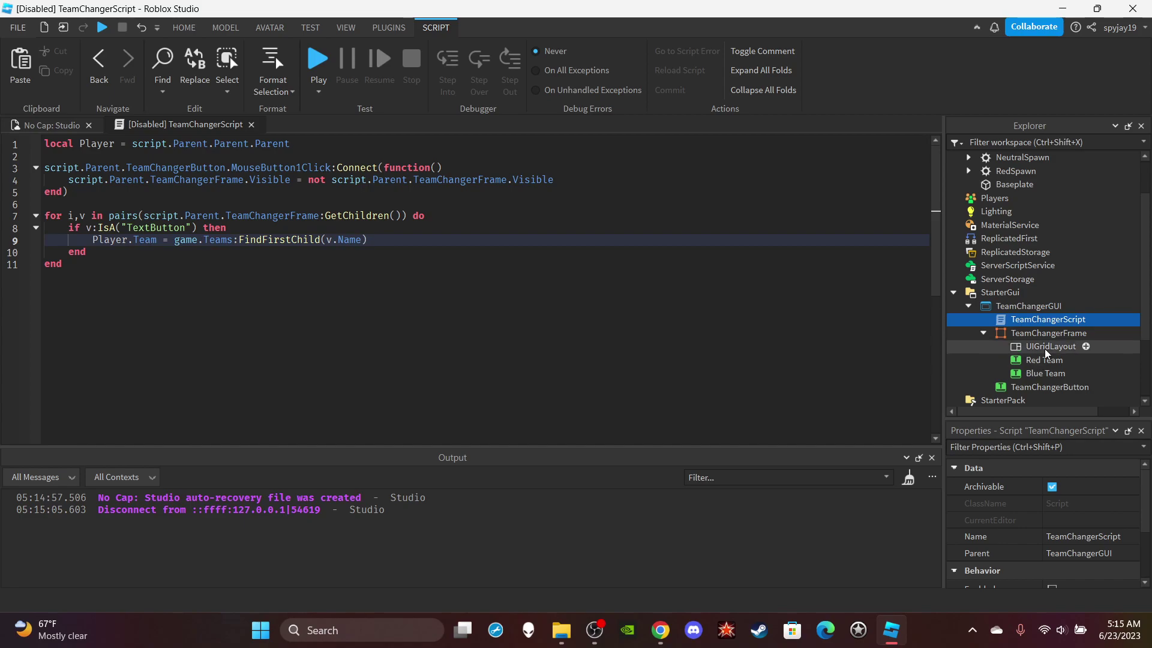
pyautogui.scroll(-2, 1084, 553)
pyautogui.click(1052, 535)
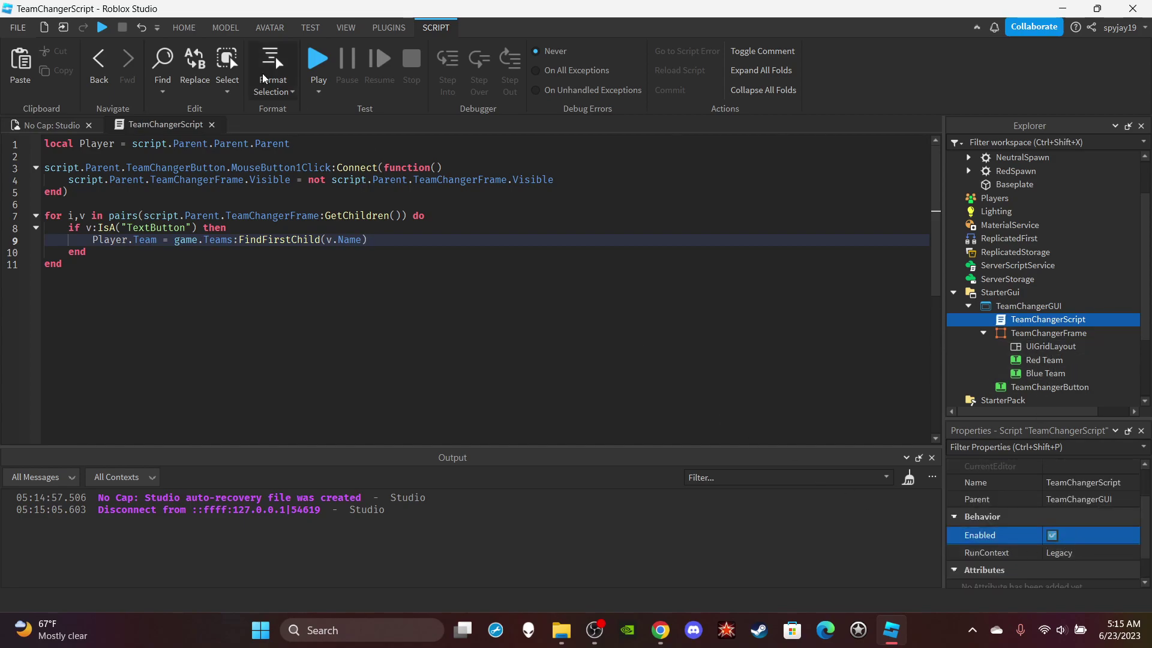
pyautogui.click(455, 218)
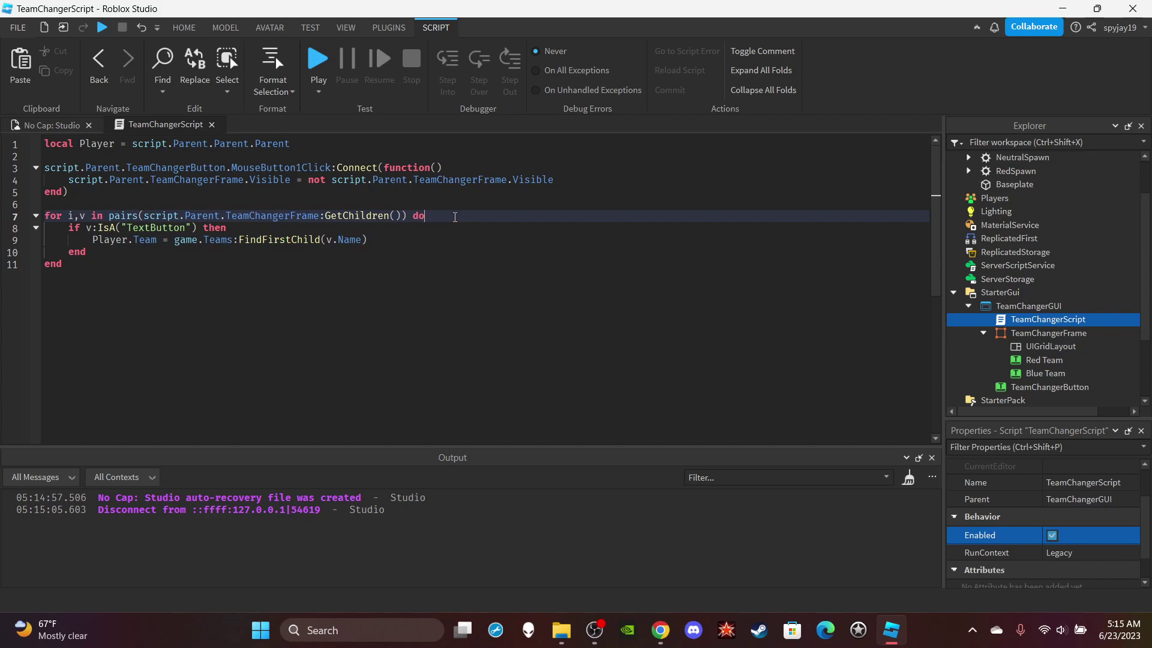
pyautogui.press('Return')
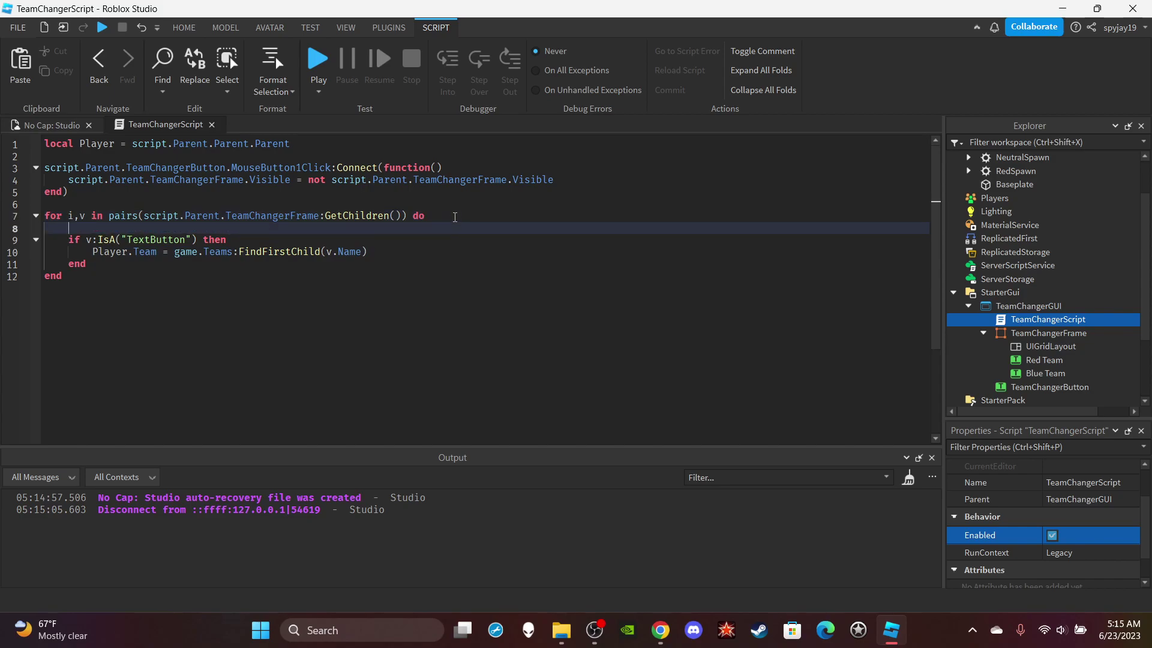
pyautogui.write('v')
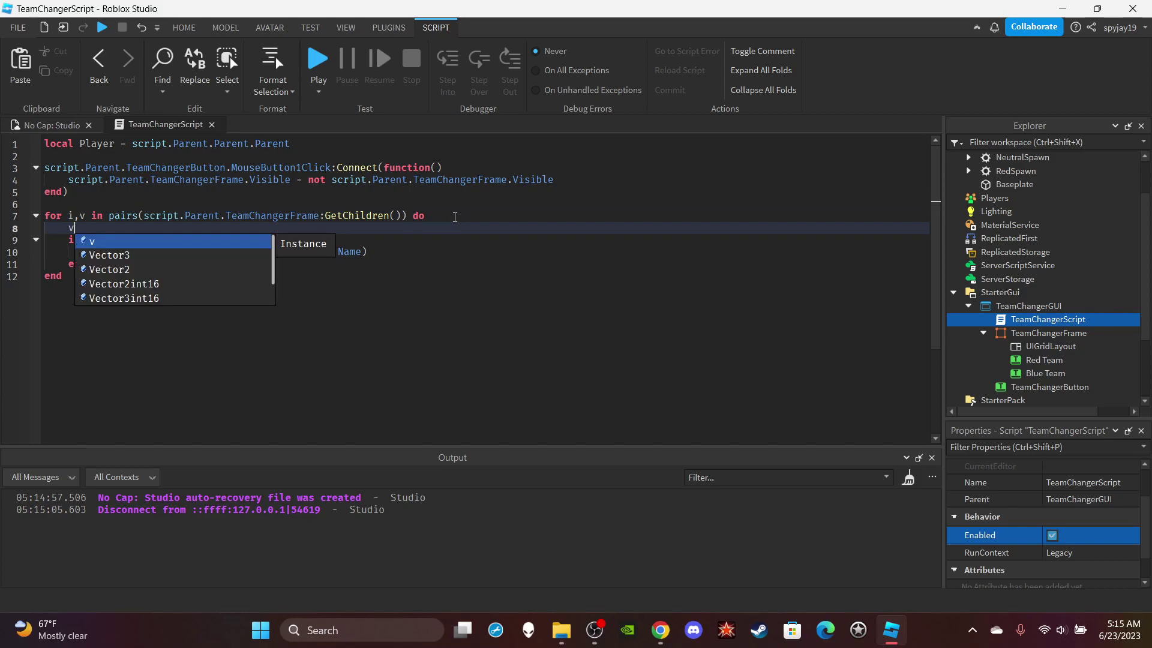
pyautogui.press('Escape')
pyautogui.press('BackSpace')
pyautogui.press('BackSpace')
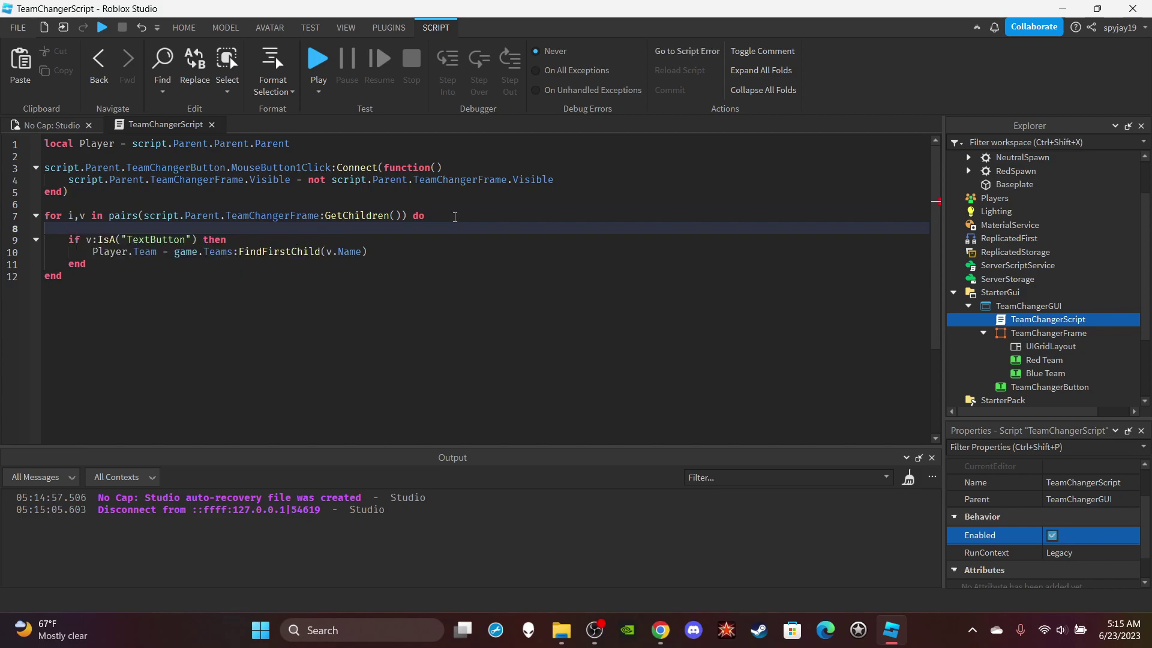
pyautogui.press('Return')
pyautogui.write('v.MOs')
pyautogui.press('BackSpace')
# Step: Add a v.MouseButton1Click:Connect(function() block inside the TextButton if statement in the loop
pyautogui.click(278, 231)
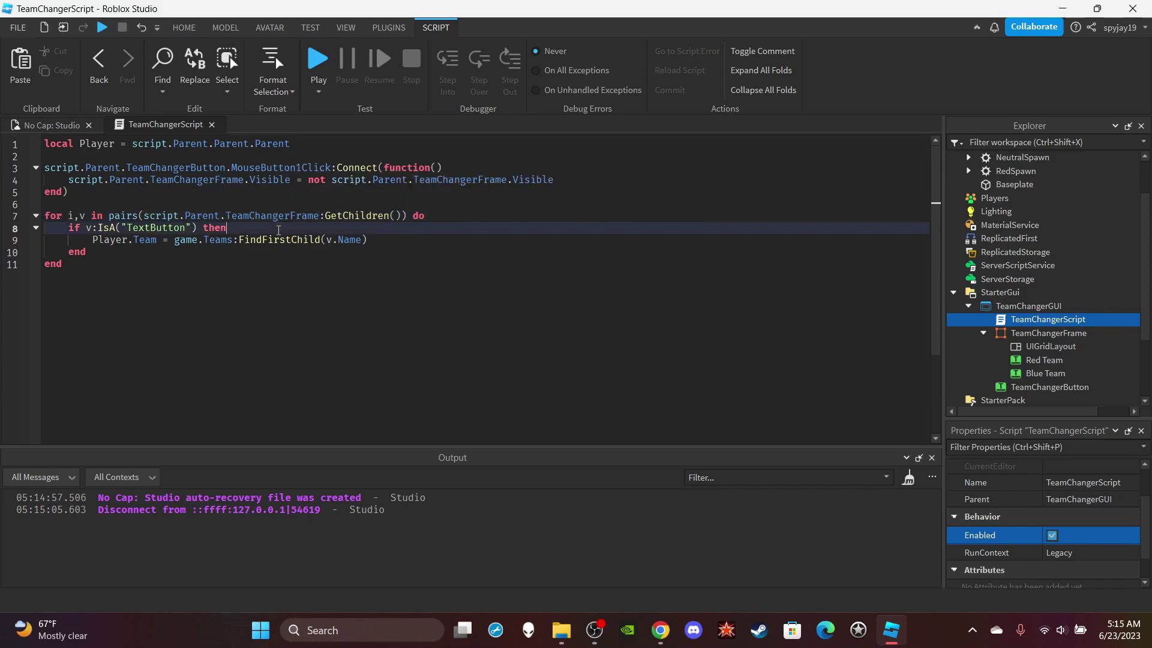
pyautogui.press('Return')
pyautogui.write('v.MouseButton1Click:Connect(function(')
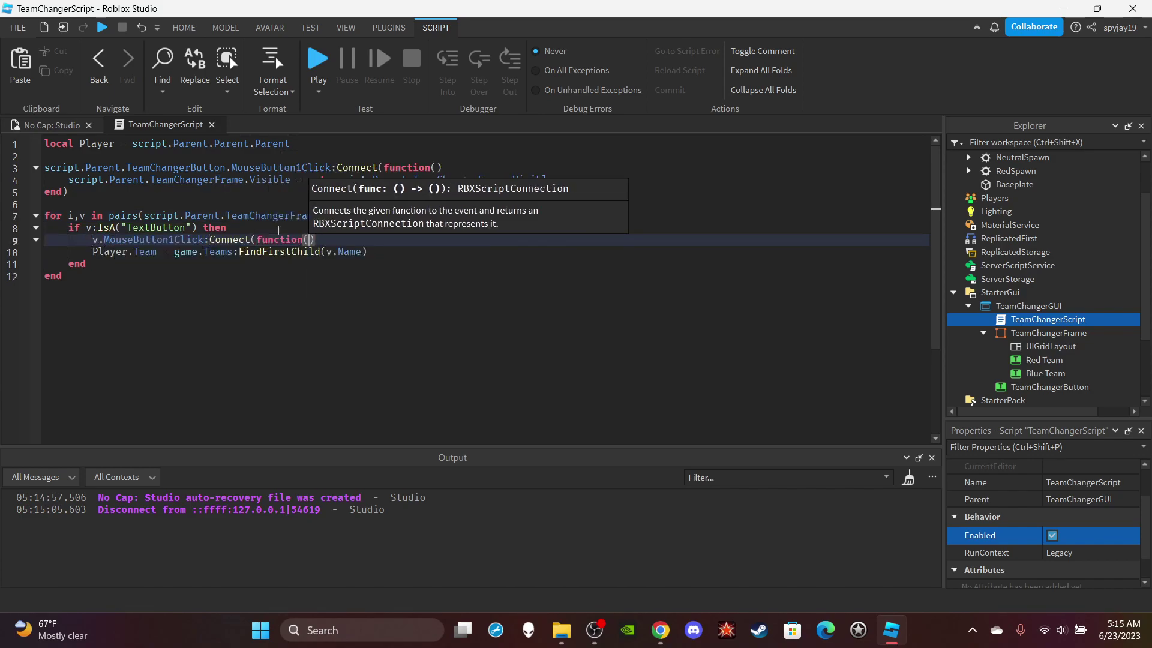
pyautogui.write(')')
pyautogui.press('Return')
# Step: Move the Player.Team = game.Teams:FindFirstChild(v.Name) line into the new MouseButton1Click function
pyautogui.tripleClick(166, 277)
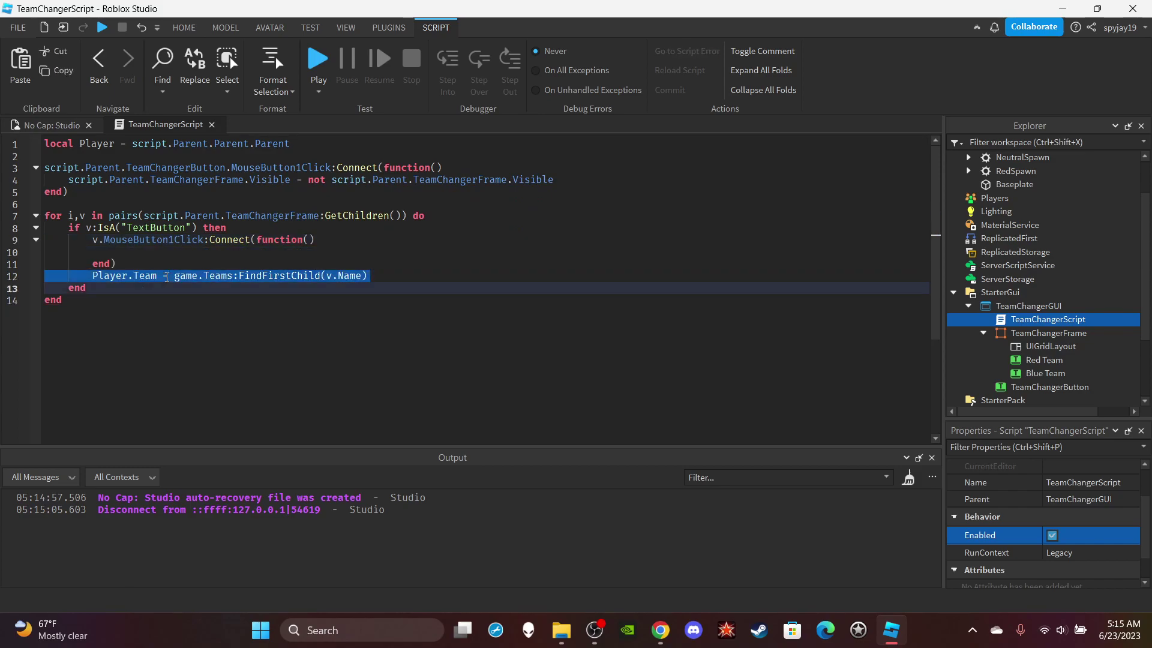
pyautogui.hotkey('ctrl', 'x')
pyautogui.press('Up')
pyautogui.press('Up')
pyautogui.hotkey('ctrl', 'v')
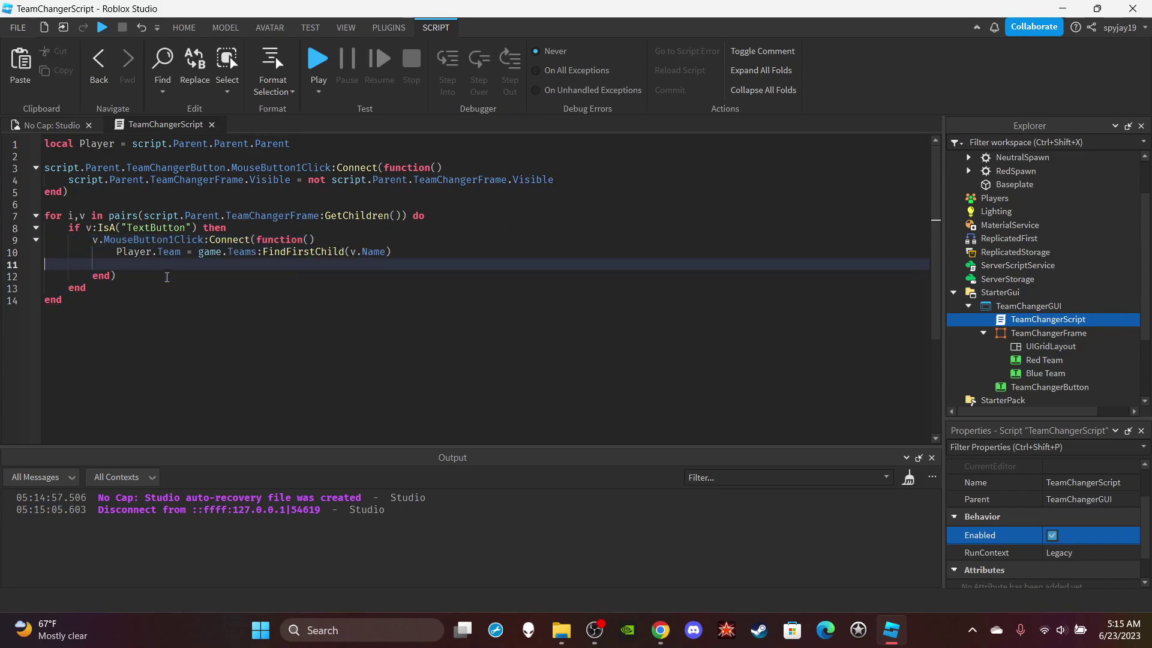
# Step: Playtest the team selection menu by switching between Red Team and Blue Team several times, and stop the test
pyautogui.click(52, 125)
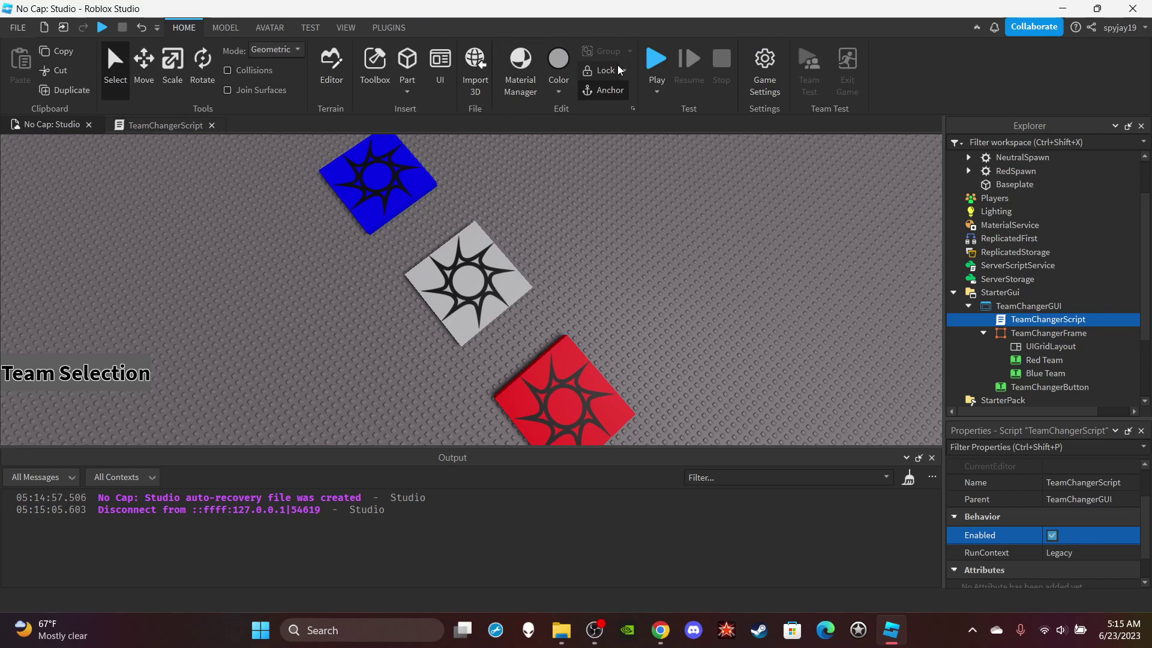
pyautogui.click(656, 63)
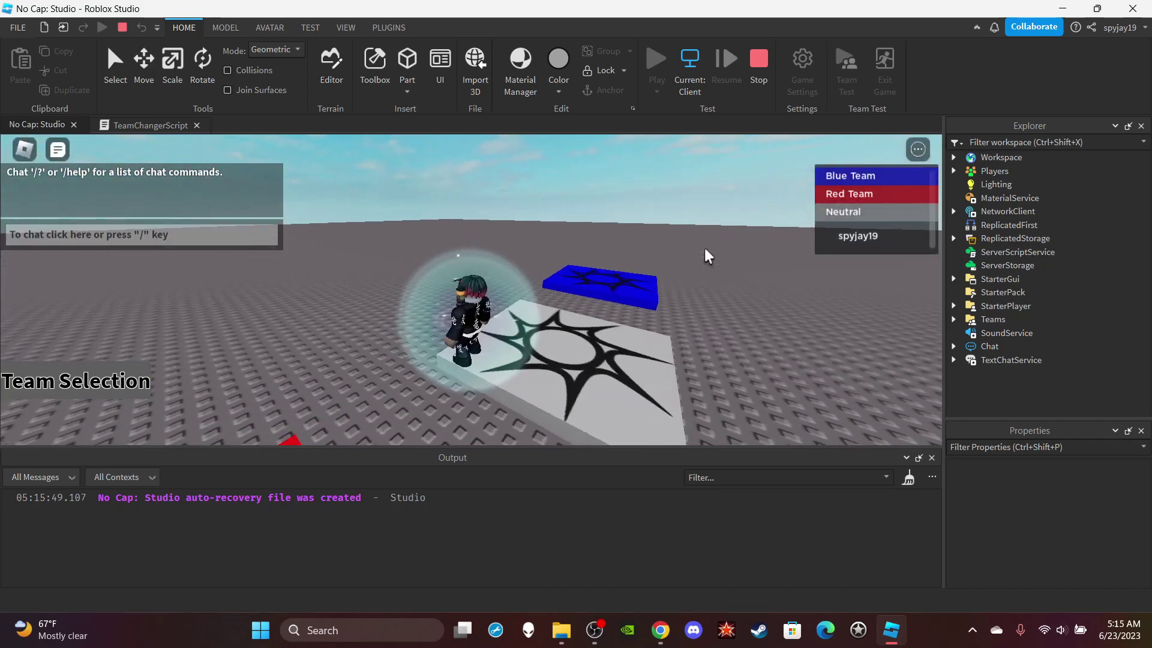
pyautogui.moveTo(708, 257); pyautogui.dragTo(628, 318, button='right')
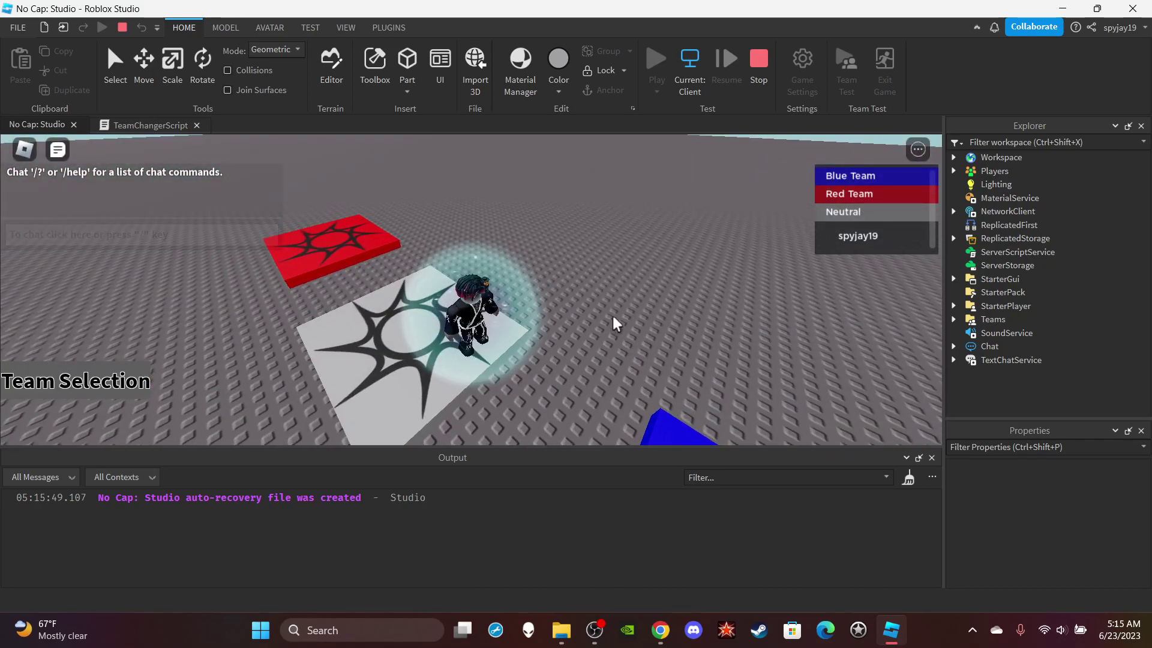
pyautogui.press('d')
pyautogui.click(147, 386)
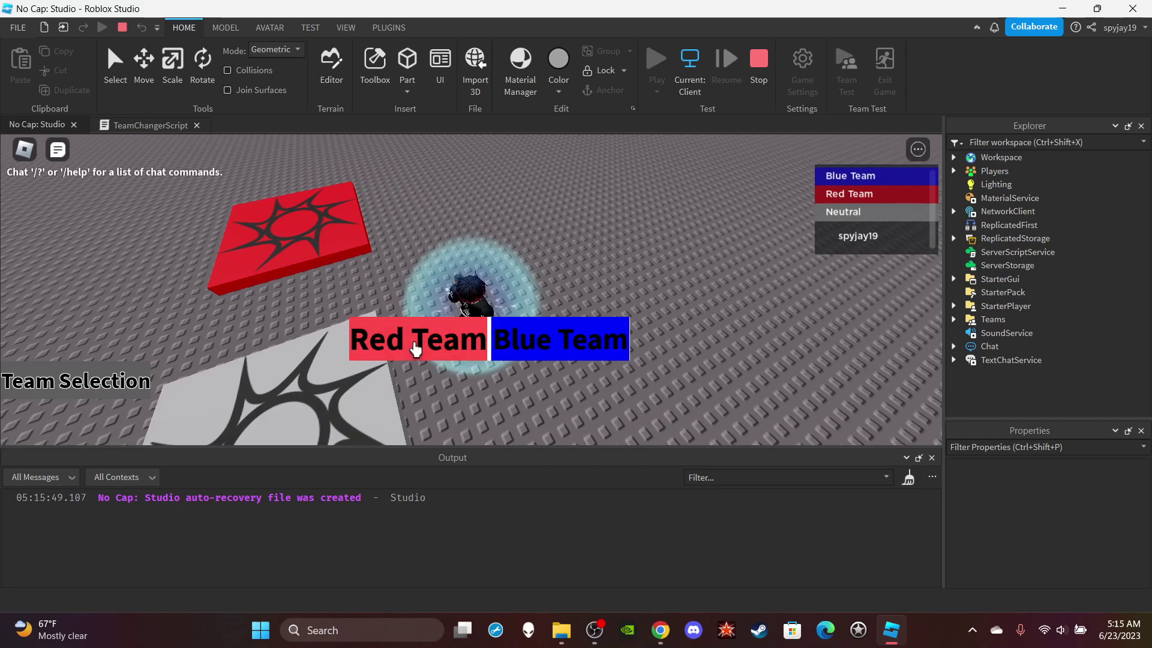
pyautogui.click(416, 349)
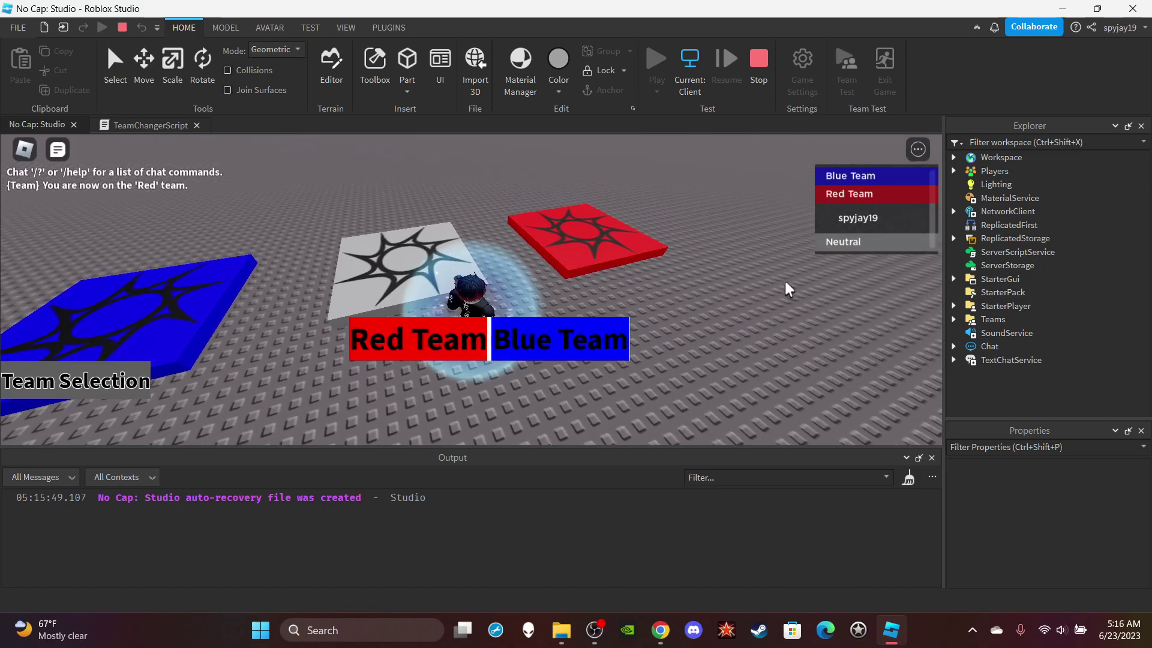
pyautogui.click(591, 337)
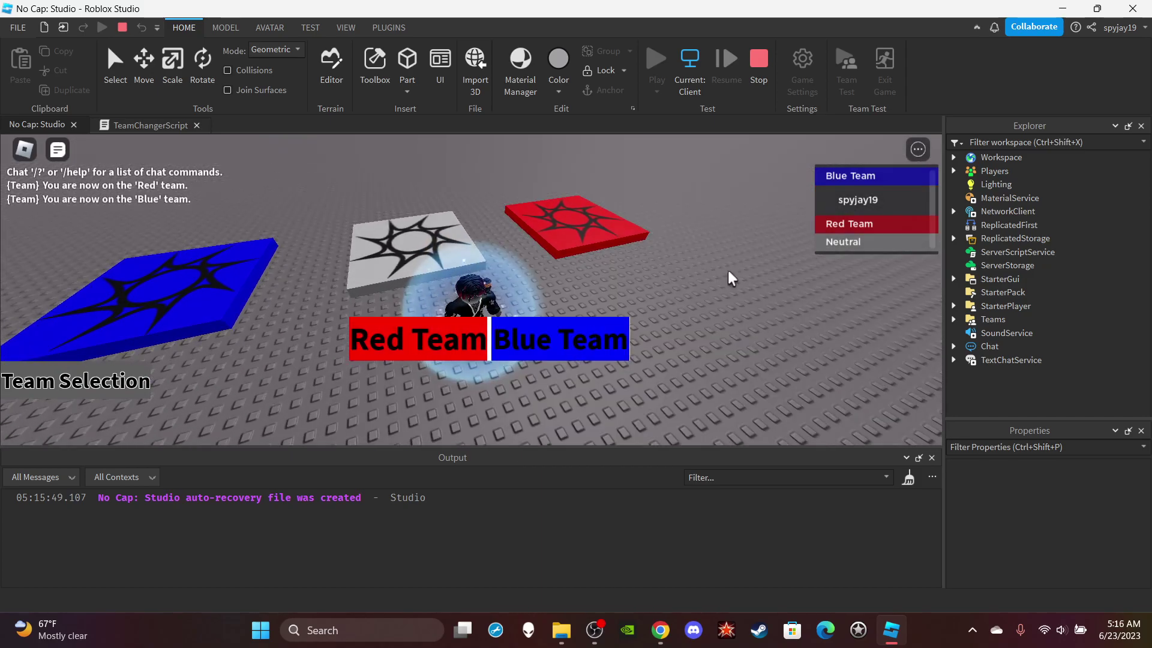
pyautogui.click(433, 339)
pyautogui.click(586, 344)
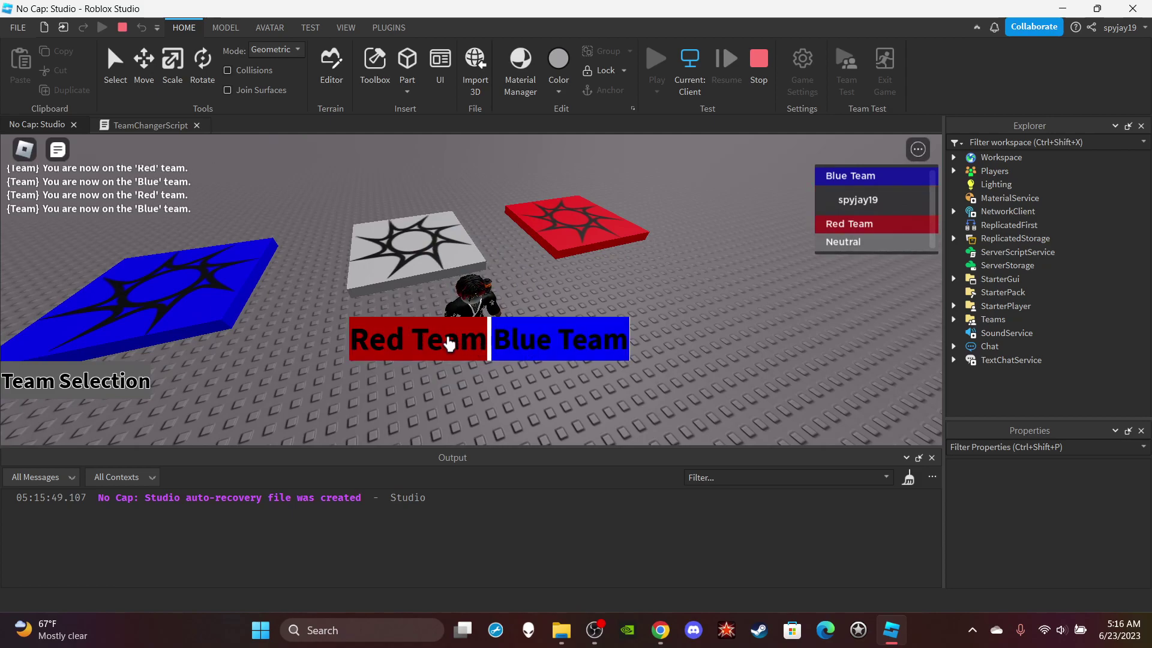
pyautogui.click(759, 63)
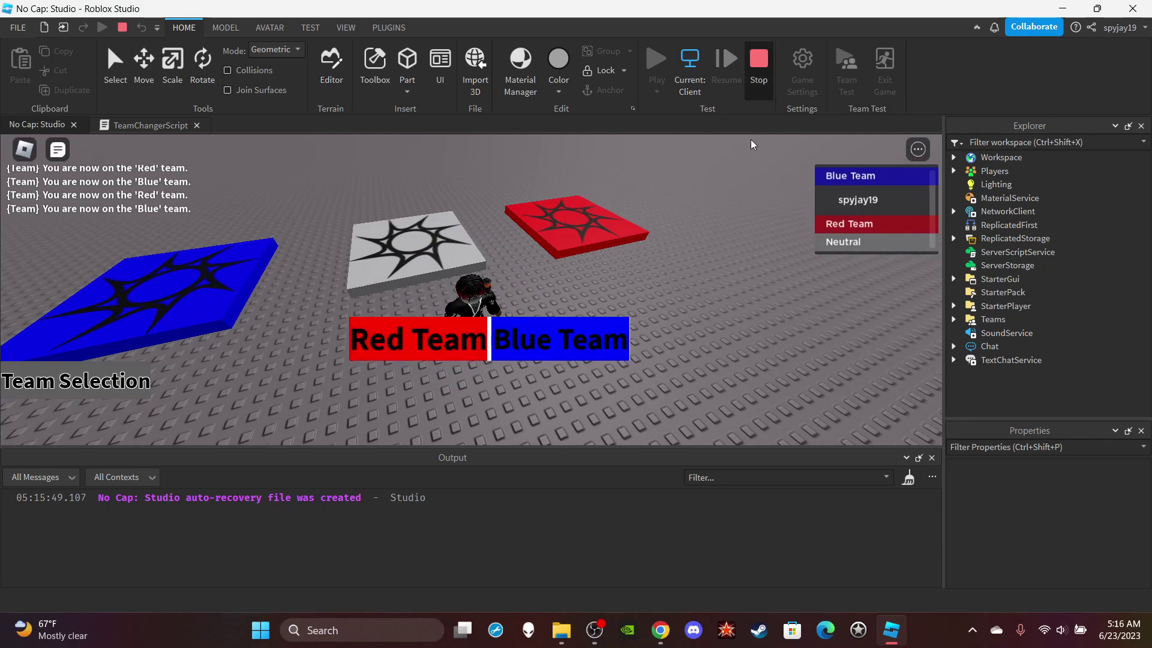
# Step: Copy the TeamChangerFrame.Visible toggle line from the first function to below the Player.Team line in TeamChangerScript
pyautogui.click(147, 125)
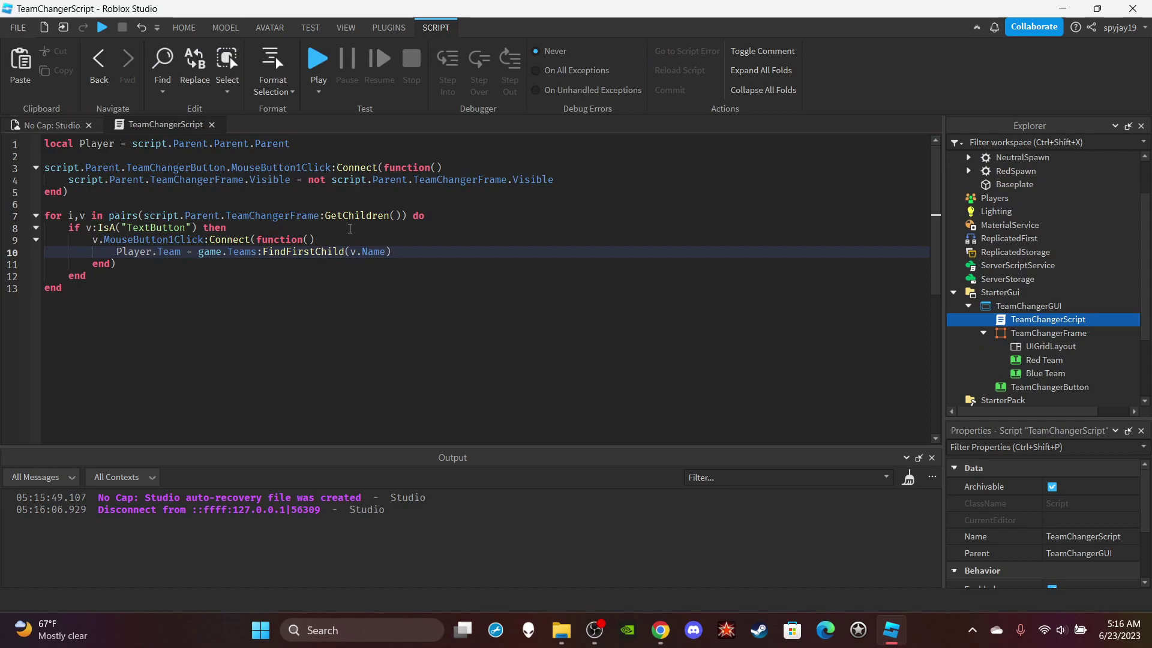
pyautogui.press('Return')
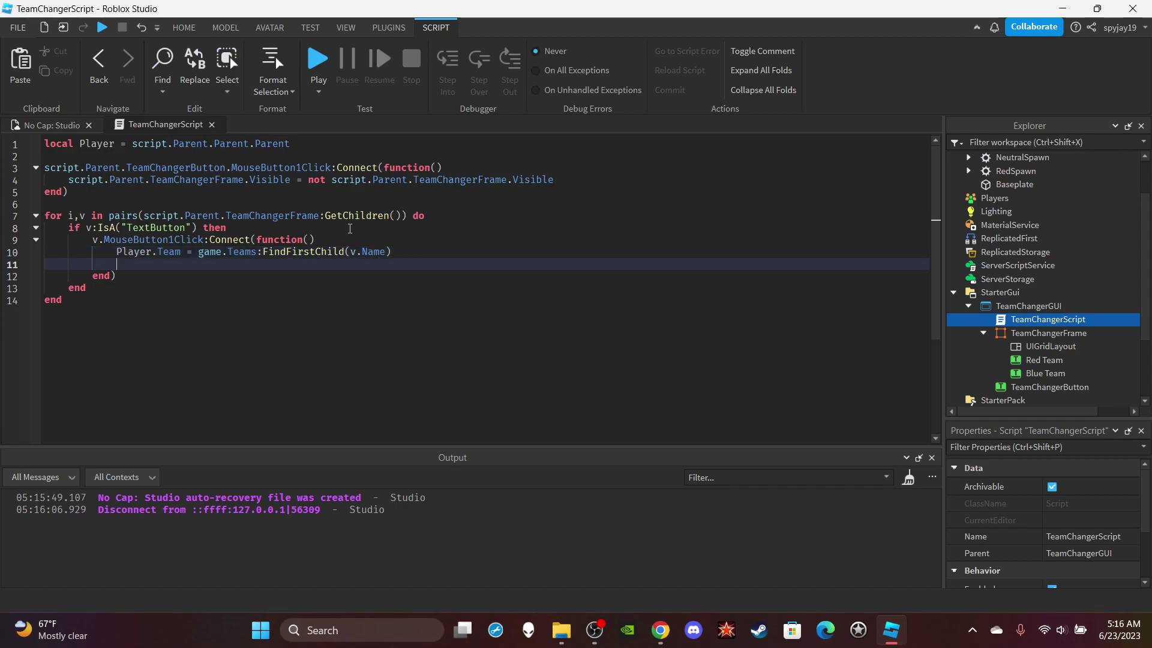
pyautogui.tripleClick(222, 180)
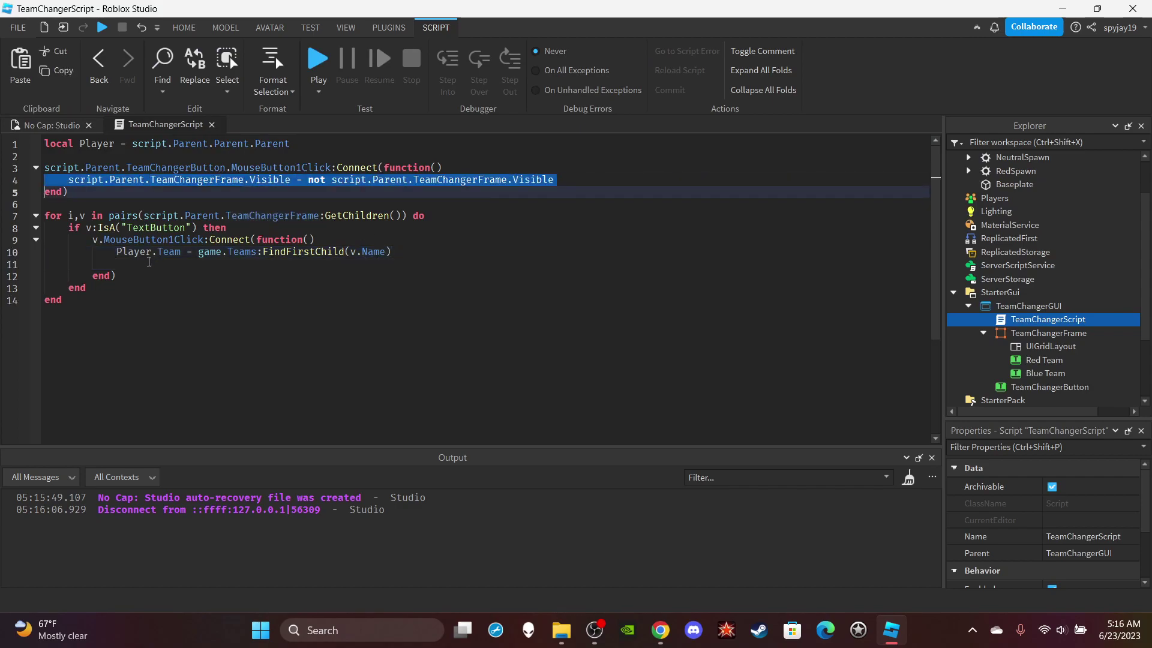
pyautogui.hotkey('ctrl', 'c')
pyautogui.click(168, 264)
pyautogui.hotkey('ctrl', 'v')
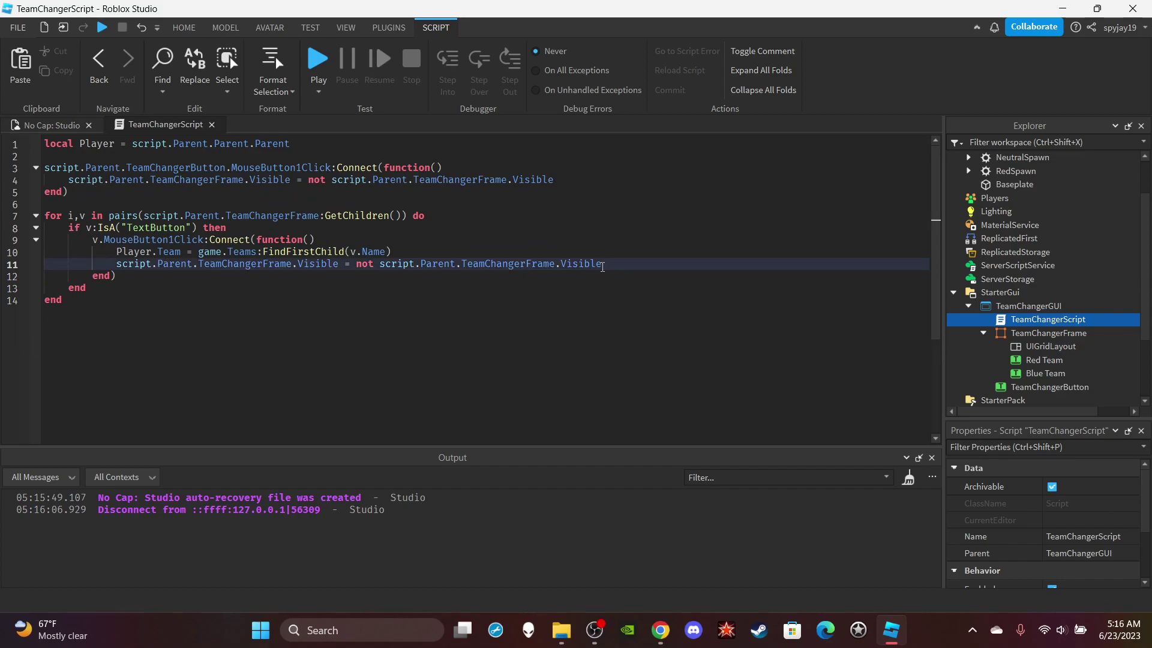
# Step: Add the line local Character = game.Workspace:FindFirstChild(Player.Name) below the copied visibility toggle
pyautogui.press('Return')
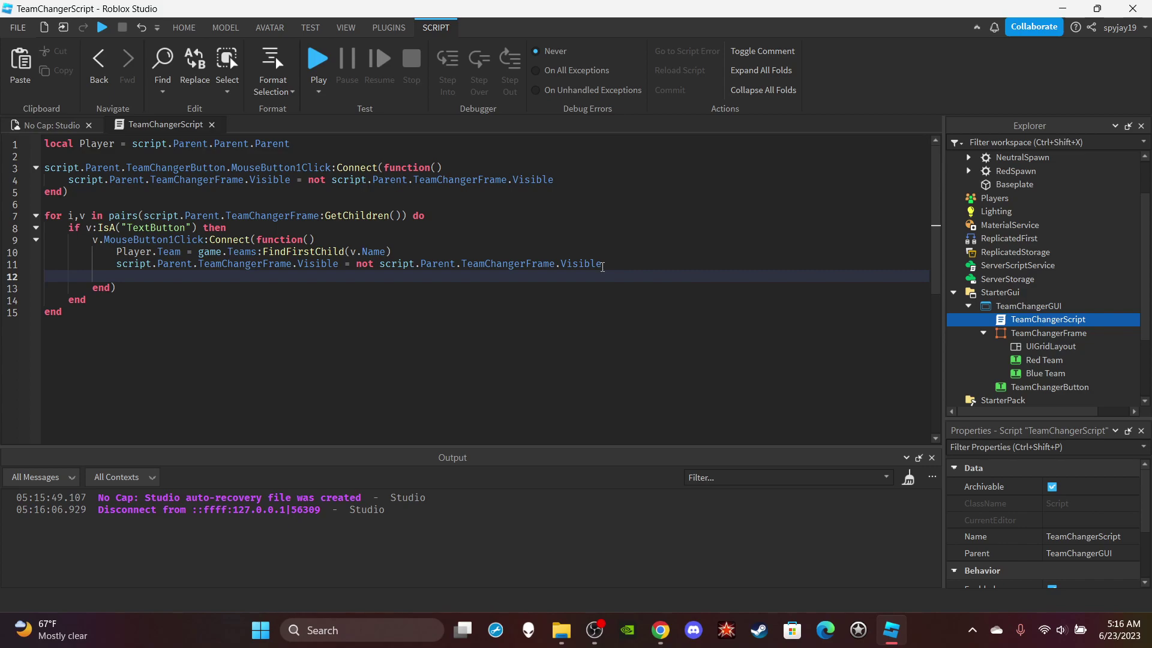
pyautogui.write('local Character = game.wo')
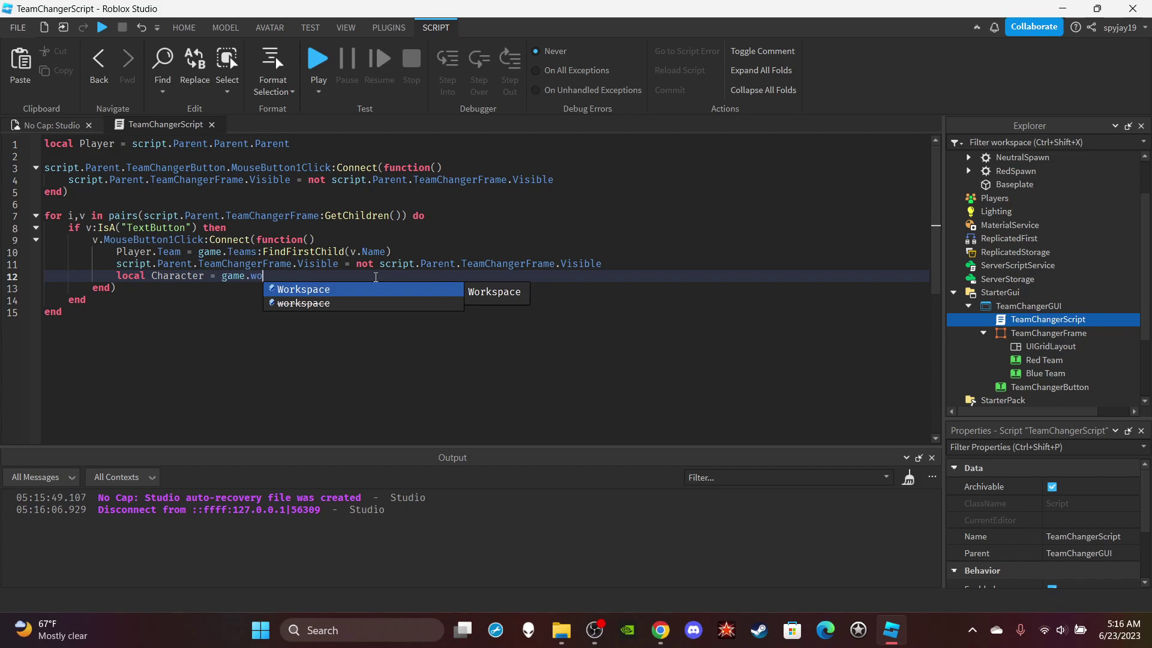
pyautogui.press('Tab')
pyautogui.write(':Fi')
pyautogui.press('Tab')
pyautogui.write('(Player.')
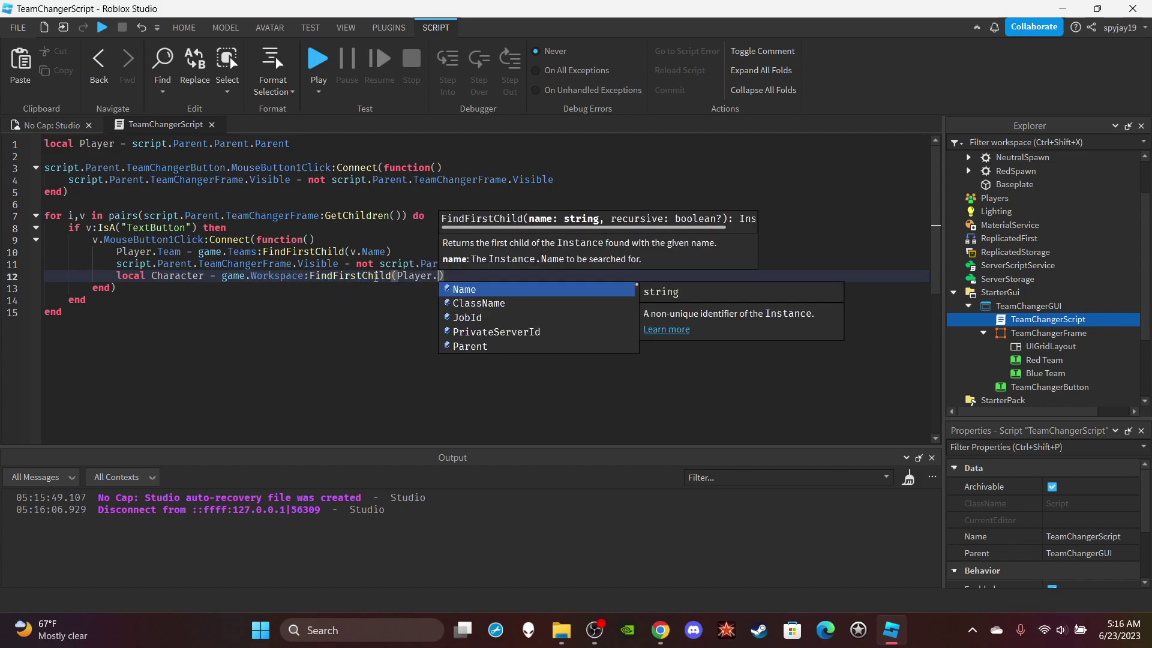
pyautogui.write('M')
pyautogui.press('BackSpace')
pyautogui.write('N')
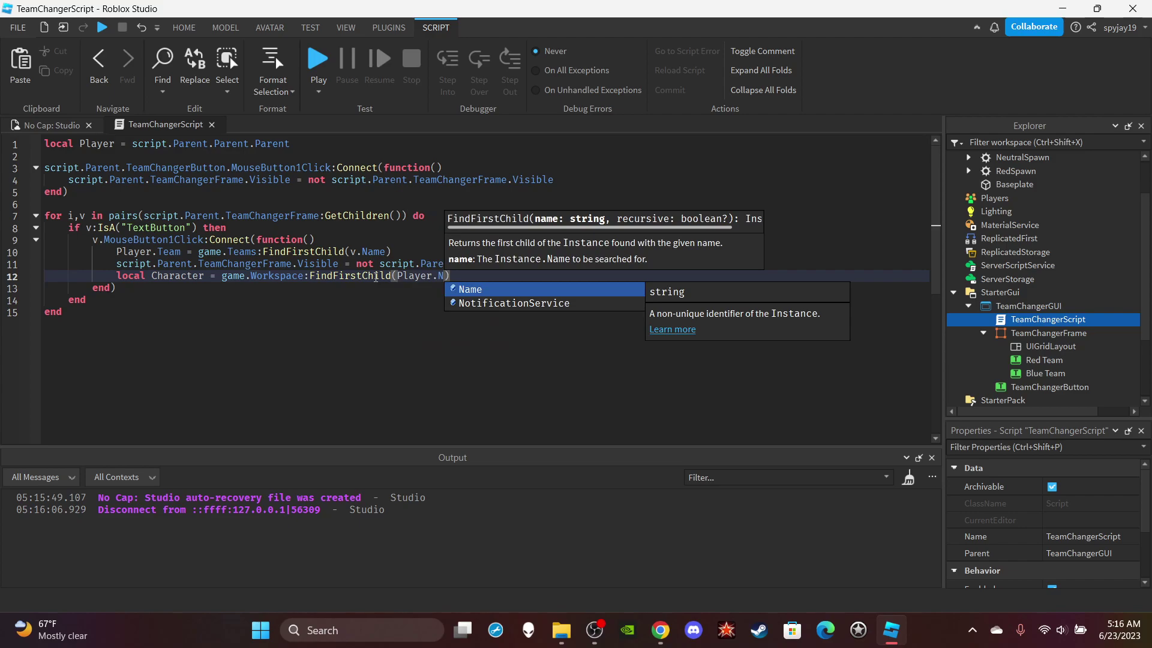
pyautogui.press('Tab')
# Step: Try adding an unfinished Character:MoveTo(game.Workspace:) call below the local Character line in TeamChangerScript
pyautogui.press('Return')
pyautogui.press('Return')
pyautogui.write('C')
pyautogui.press('Tab')
pyautogui.write(':MoveTo(')
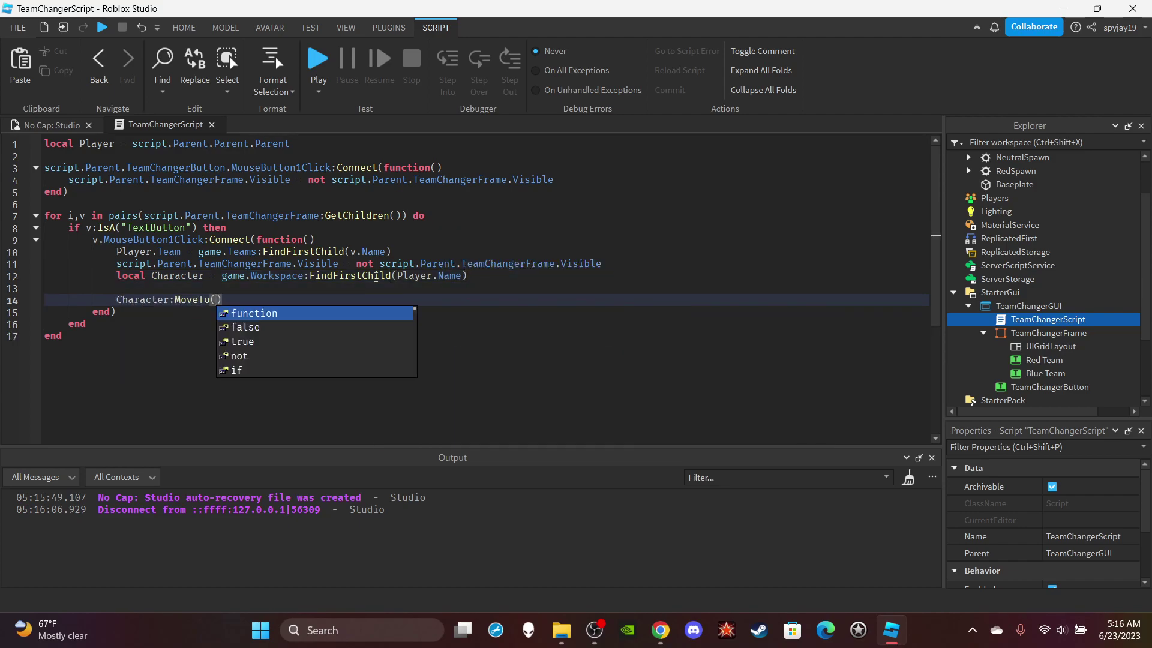
pyautogui.write('game')
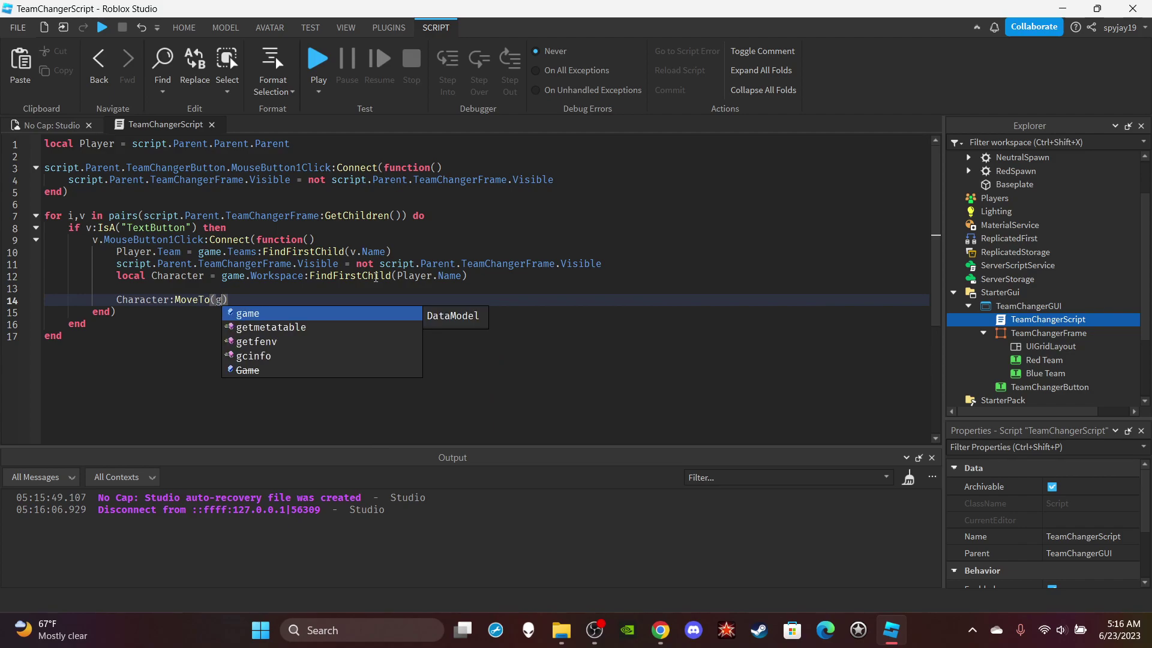
pyautogui.write('.W')
pyautogui.press('Tab')
pyautogui.write(':')
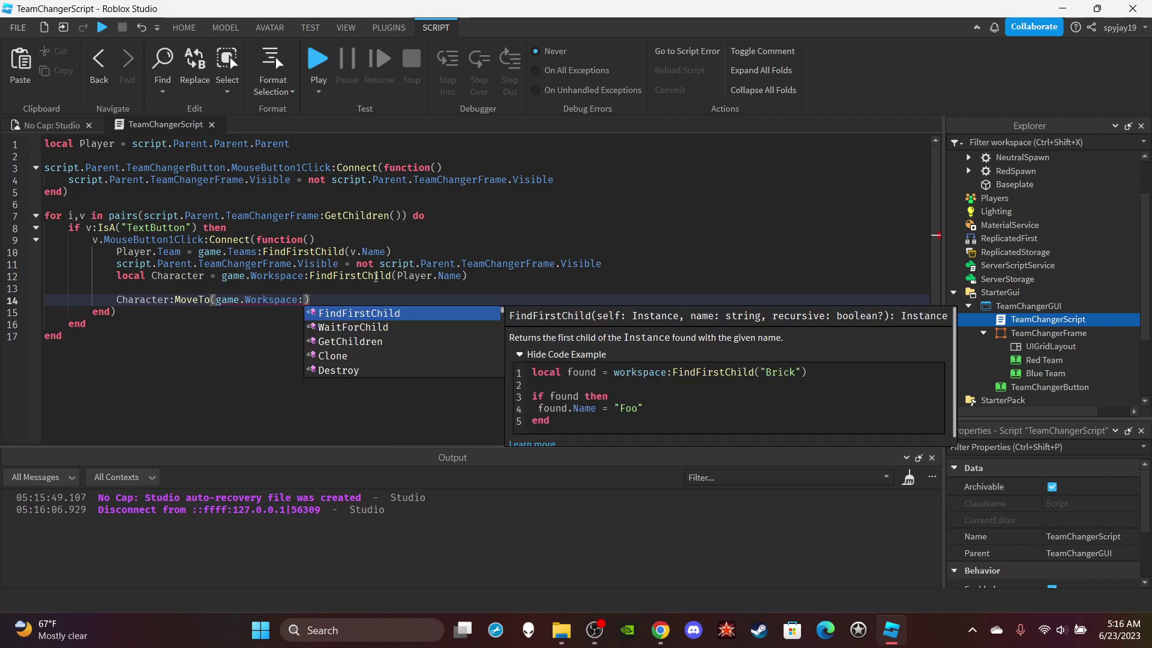
pyautogui.scroll(1, 1033, 262)
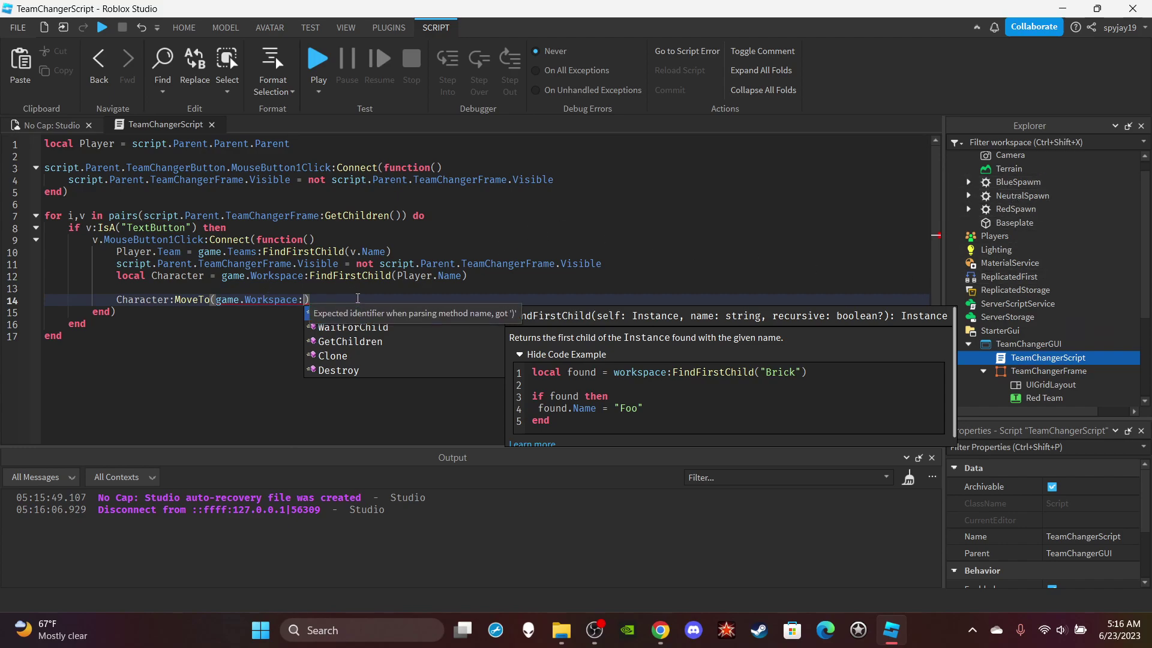
# Step: Delete the unfinished Character:MoveTo line and the local Character line from the team button's click function
pyautogui.click(358, 298)
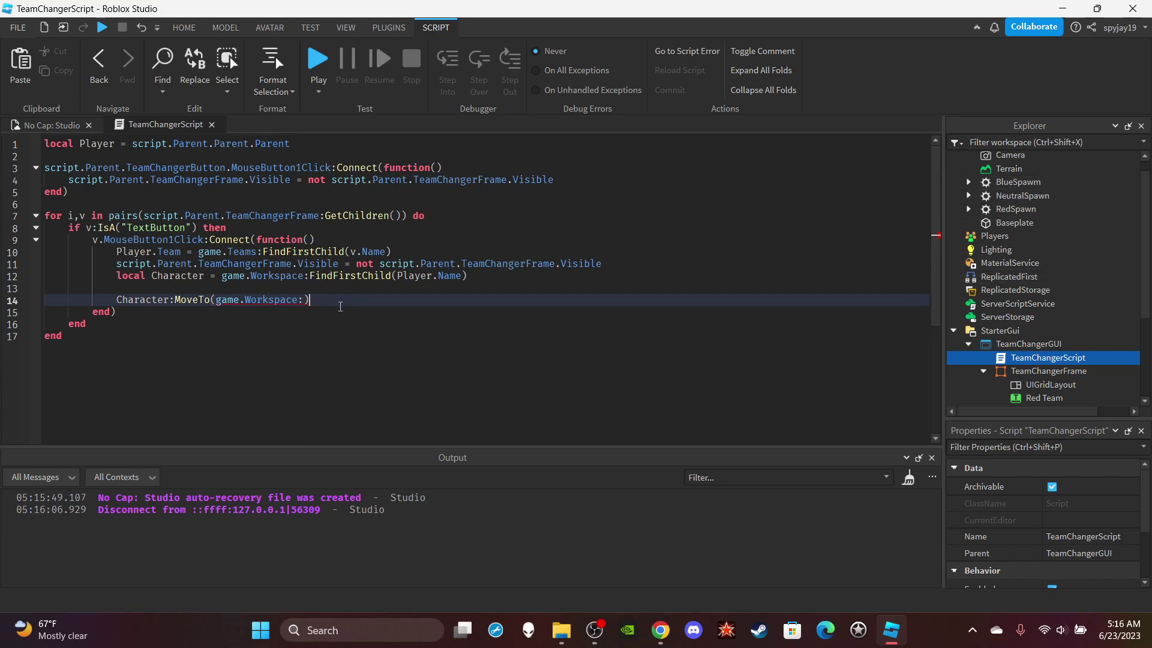
pyautogui.moveTo(310, 300); pyautogui.dragTo(118, 294)
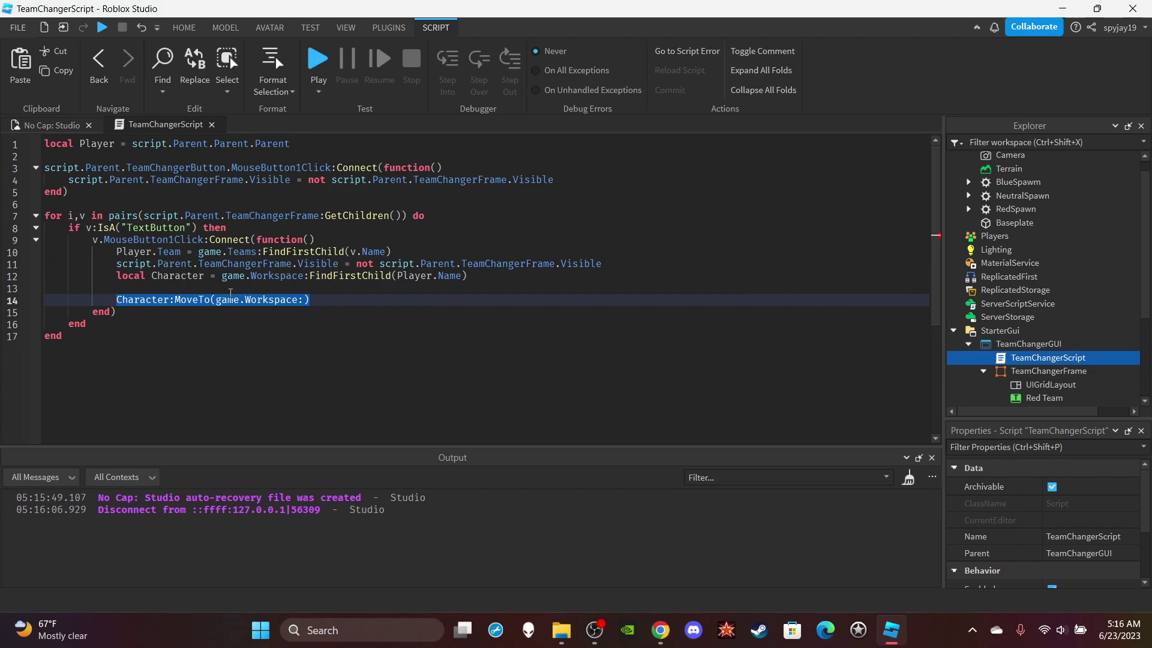
pyautogui.tripleClick(230, 298)
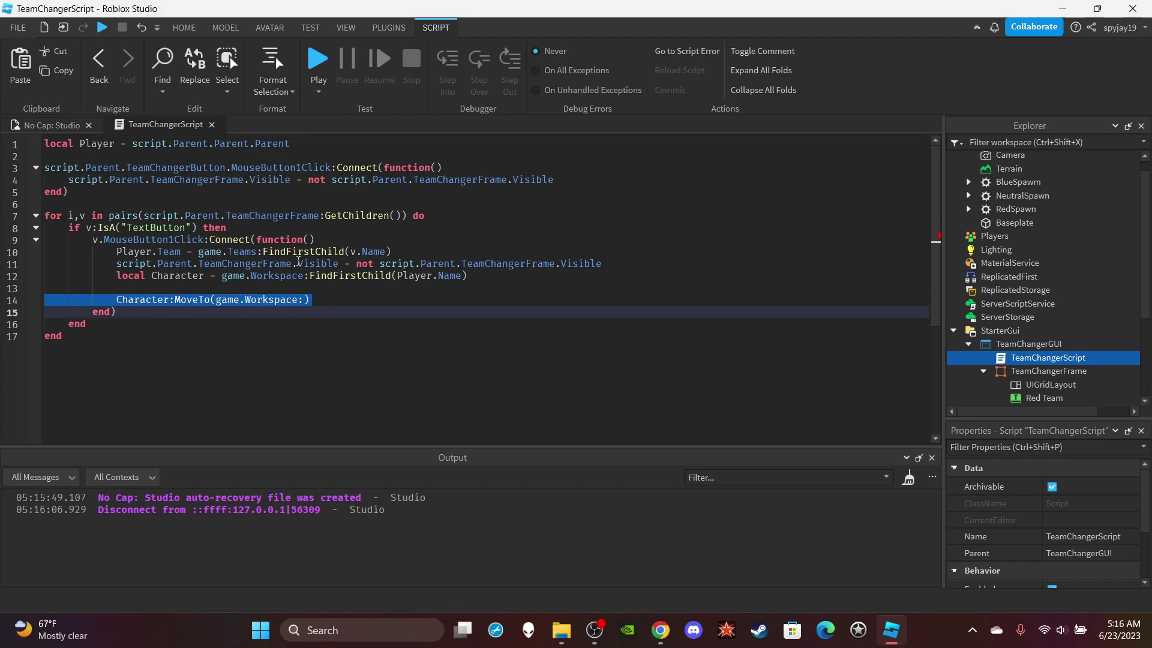
pyautogui.press('BackSpace')
pyautogui.tripleClick(276, 276)
pyautogui.press('BackSpace')
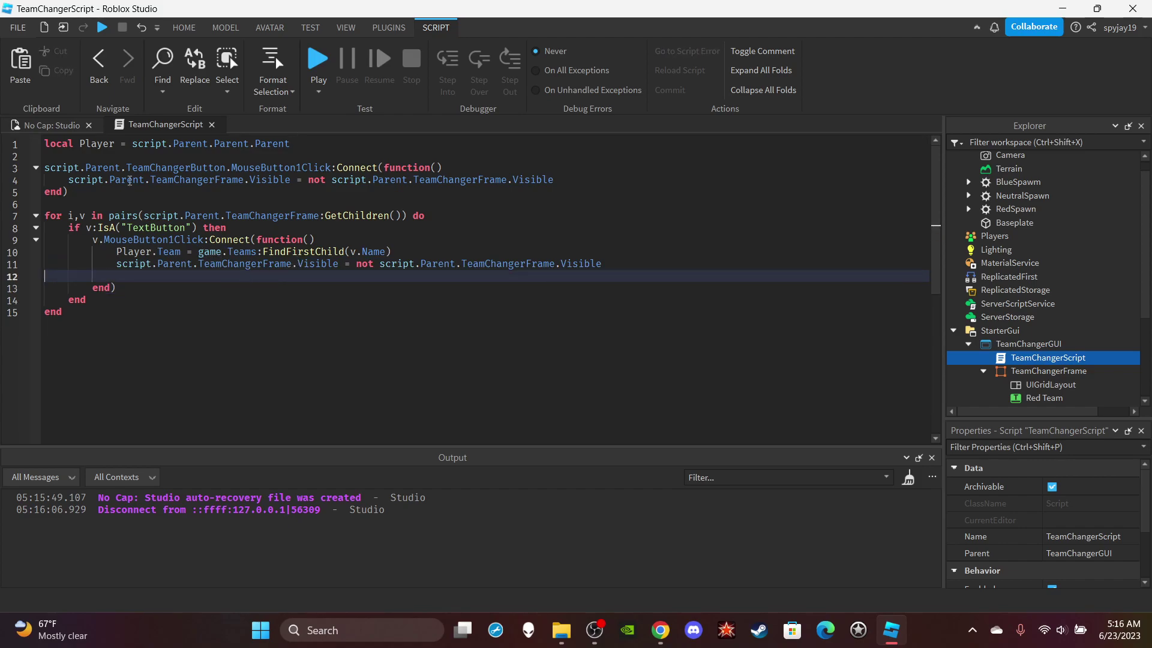
# Step: Playtest the team selection menu by choosing Red Team, Blue Team and Red Team again, and stop the test from TeamChangerScript
pyautogui.click(52, 125)
pyautogui.click(655, 65)
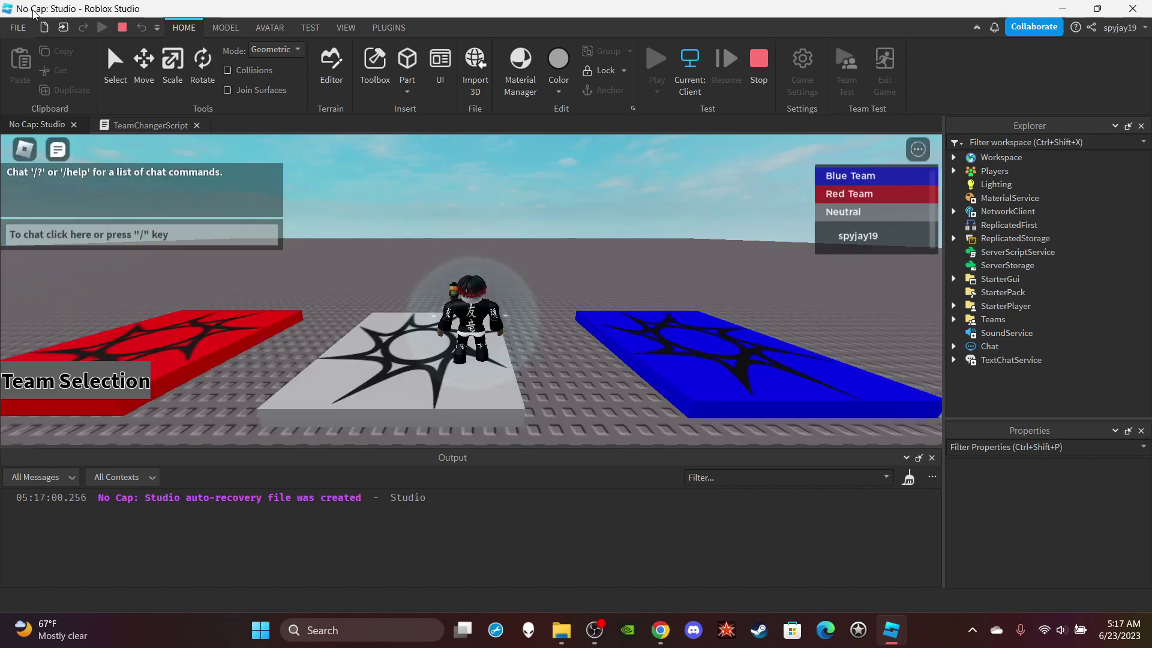
pyautogui.moveTo(424, 322); pyautogui.dragTo(425, 322, button='right')
pyautogui.click(60, 381)
pyautogui.click(372, 339)
pyautogui.click(34, 388)
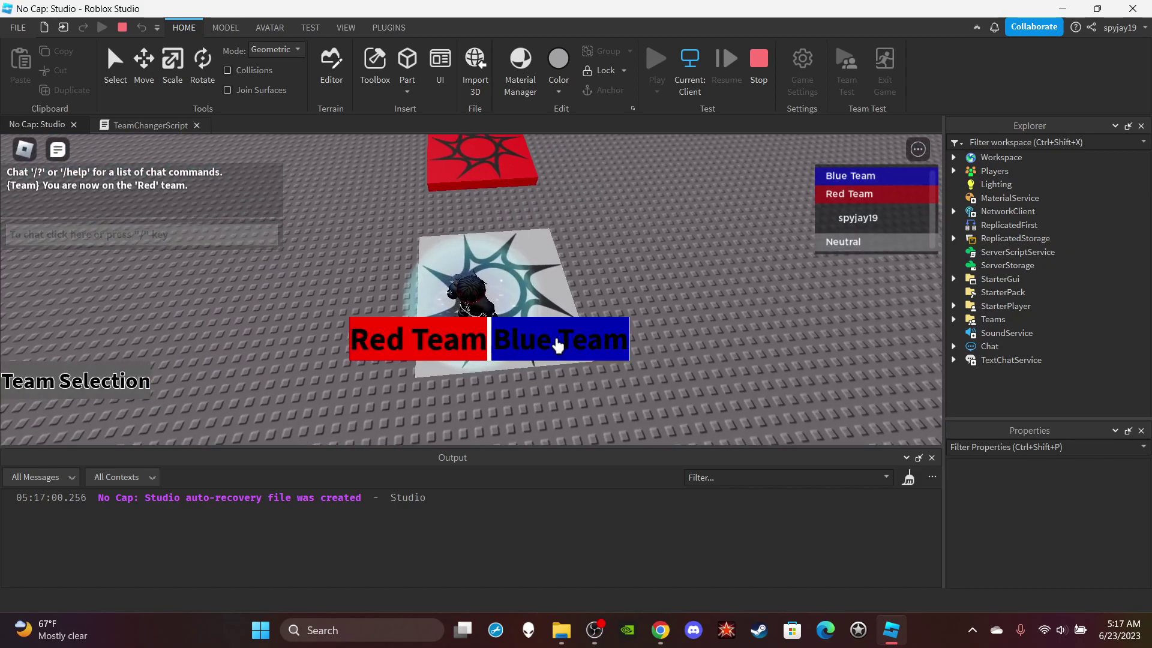
pyautogui.click(541, 341)
pyautogui.click(144, 387)
pyautogui.click(408, 345)
pyautogui.press('d')
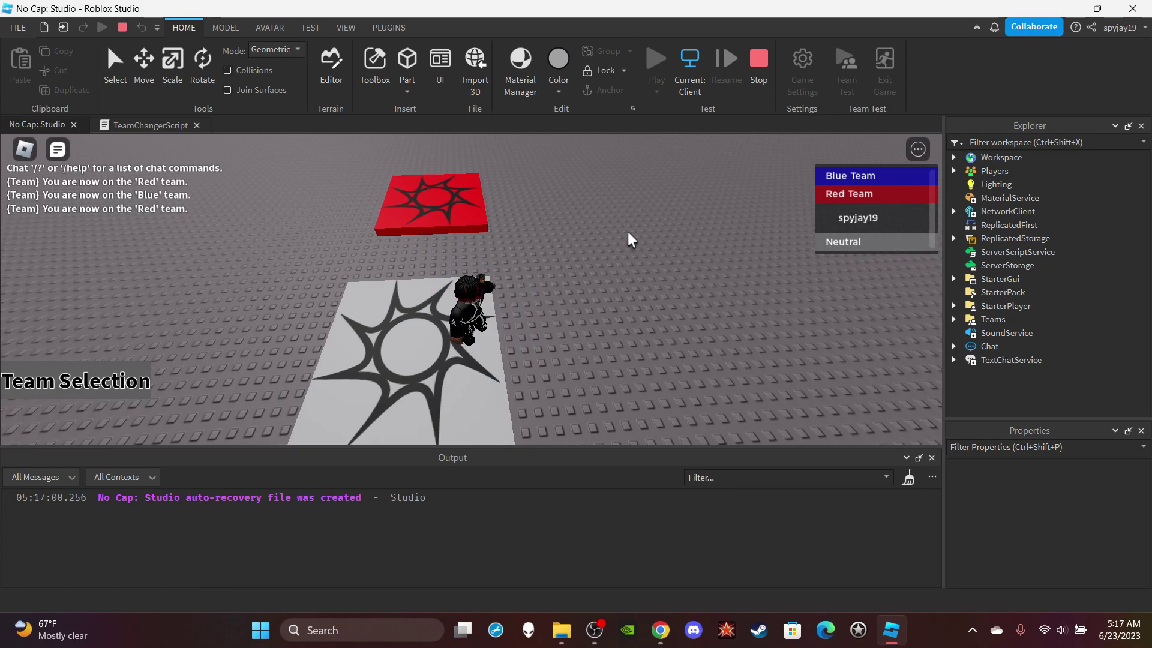
pyautogui.click(130, 125)
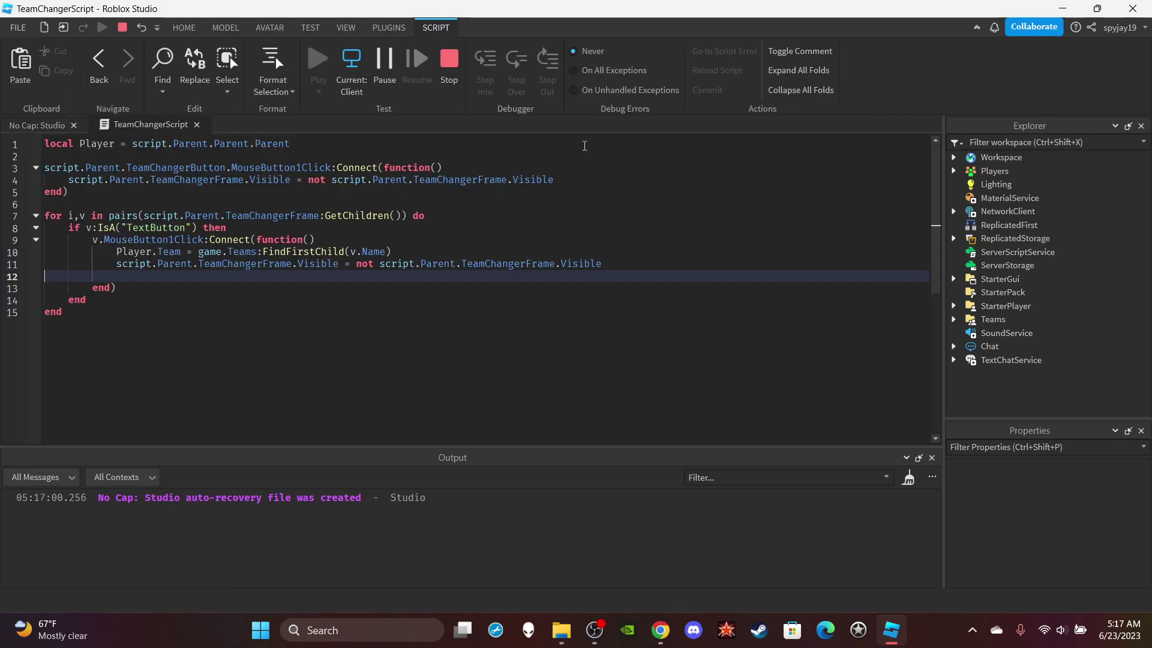
pyautogui.hotkey('shift', 'F5')
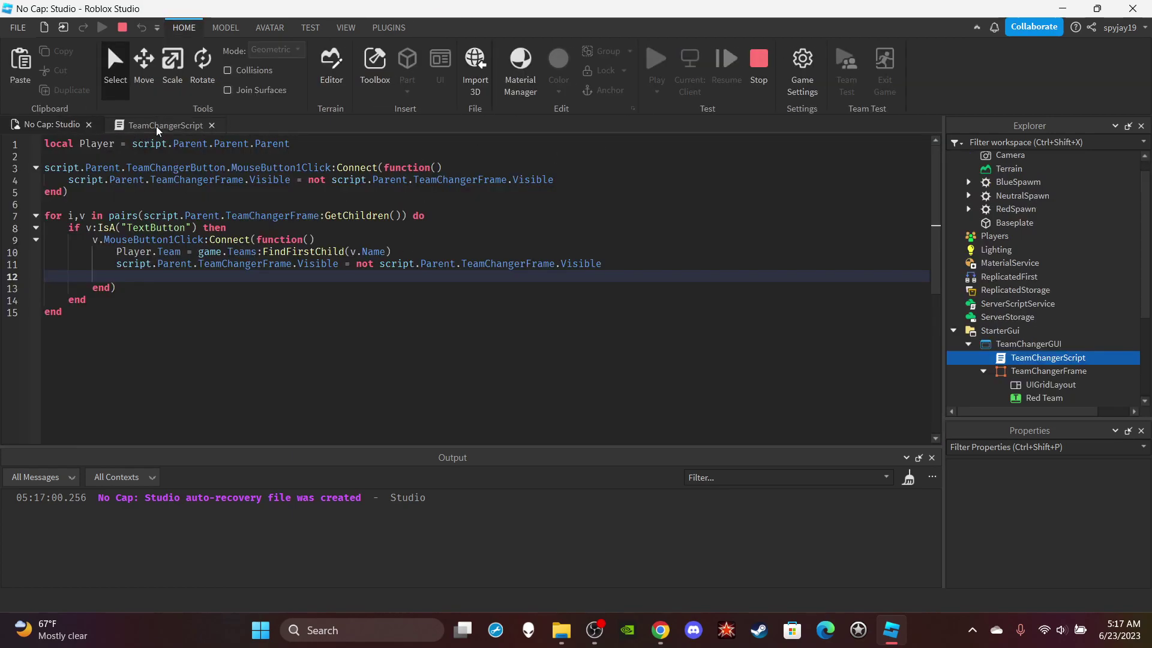